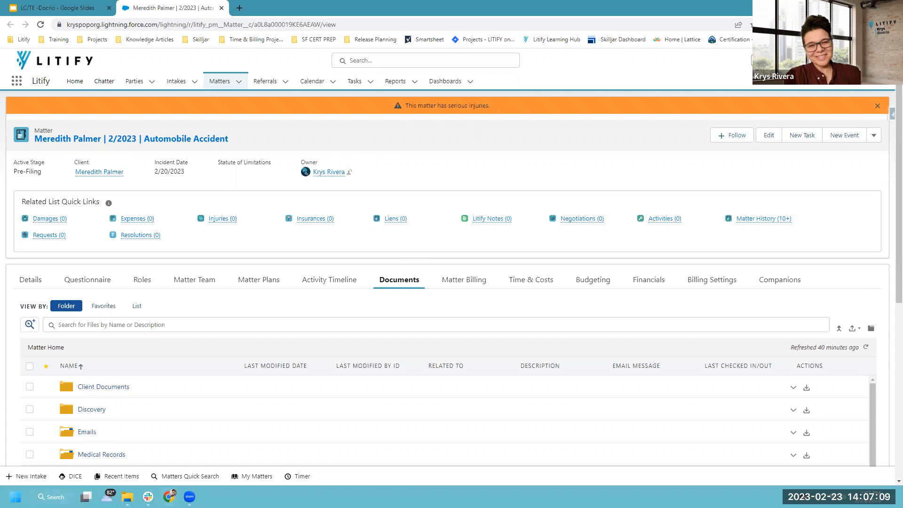
Scroll the matter's Documents tab down until every folder and the Litify Llama .gif row are visible.
drag(364, 263, 429, 297)
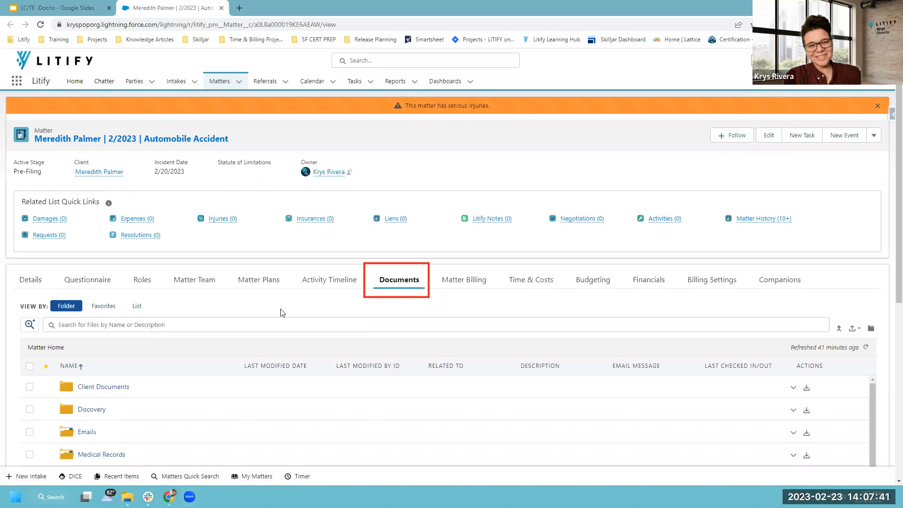
scroll(281, 313, down, 3)
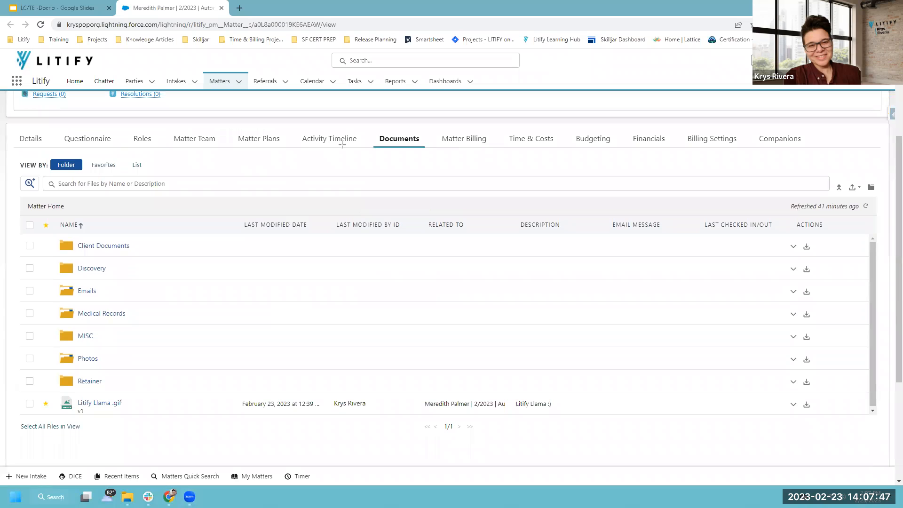
drag(367, 126, 429, 150)
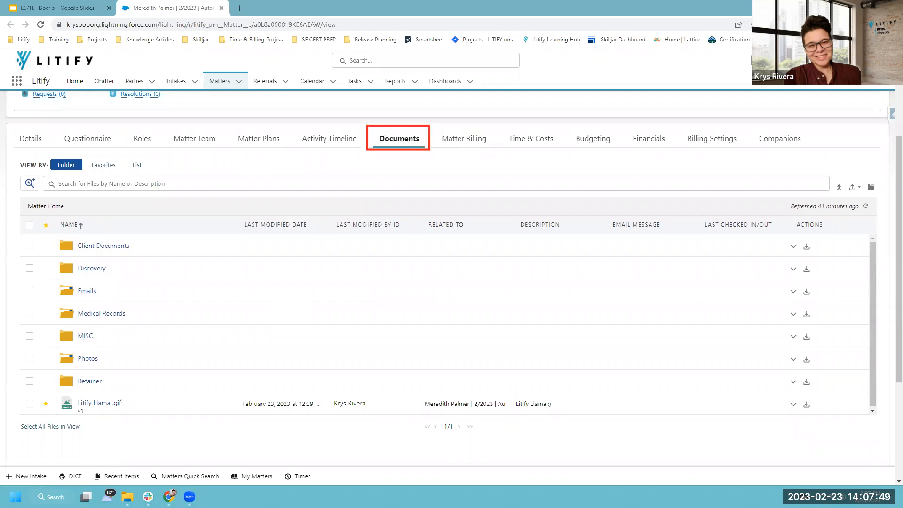
mouse_move(12, 151)
mouse_down()
mouse_move(83, 225)
mouse_move(883, 435)
mouse_up()
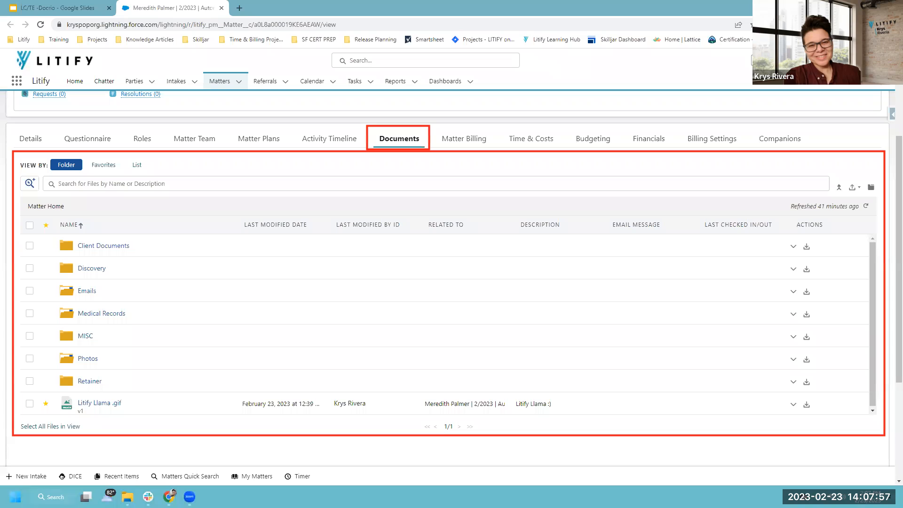
key(Escape)
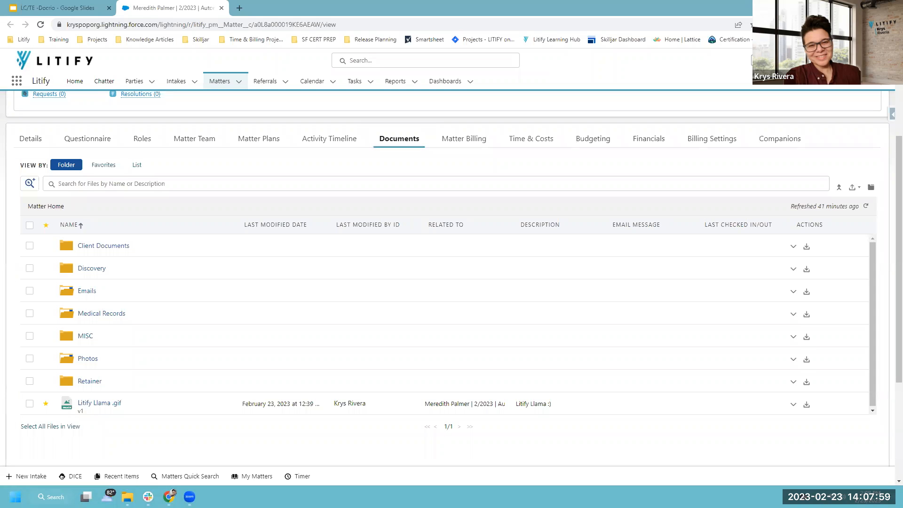
mouse_move(11, 151)
mouse_down()
mouse_move(117, 176)
mouse_move(533, 188)
mouse_move(840, 184)
mouse_move(896, 196)
mouse_move(689, 208)
mouse_up()
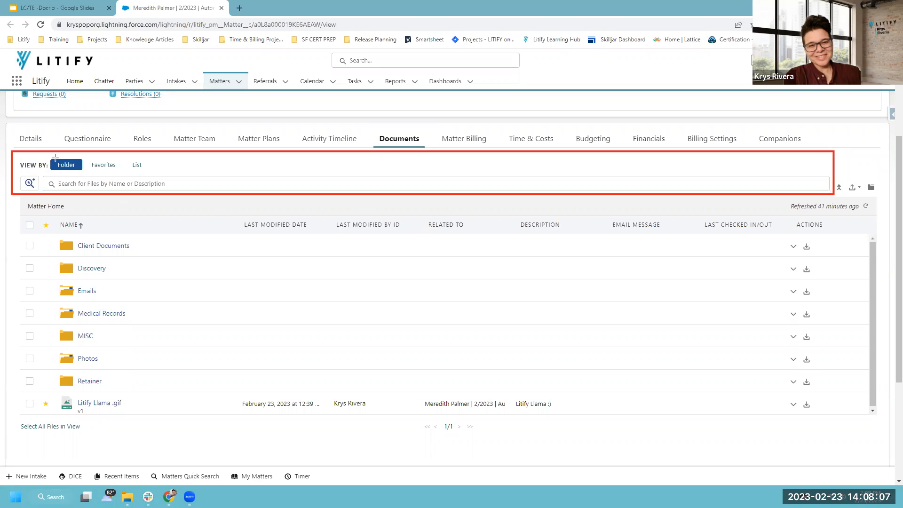
mouse_move(43, 153)
mouse_down()
mouse_move(86, 172)
mouse_move(153, 173)
mouse_up()
drag(38, 174, 831, 194)
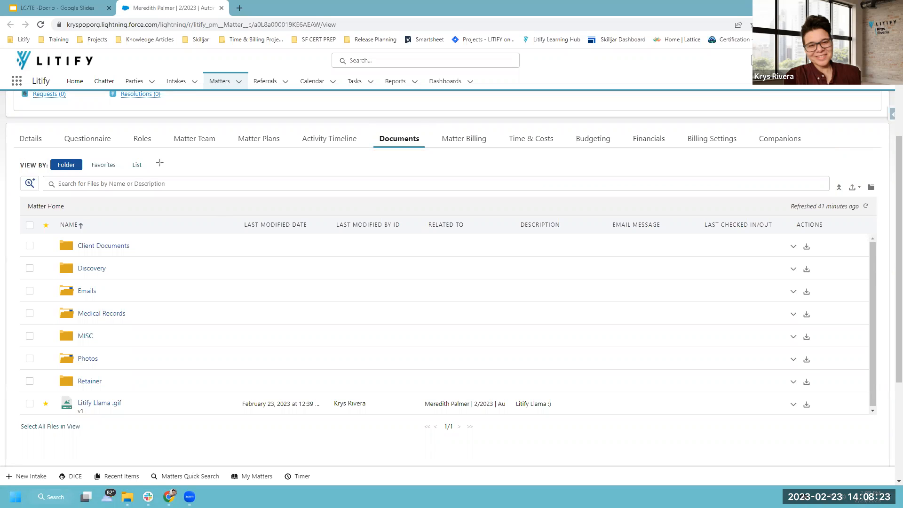
drag(46, 153, 85, 171)
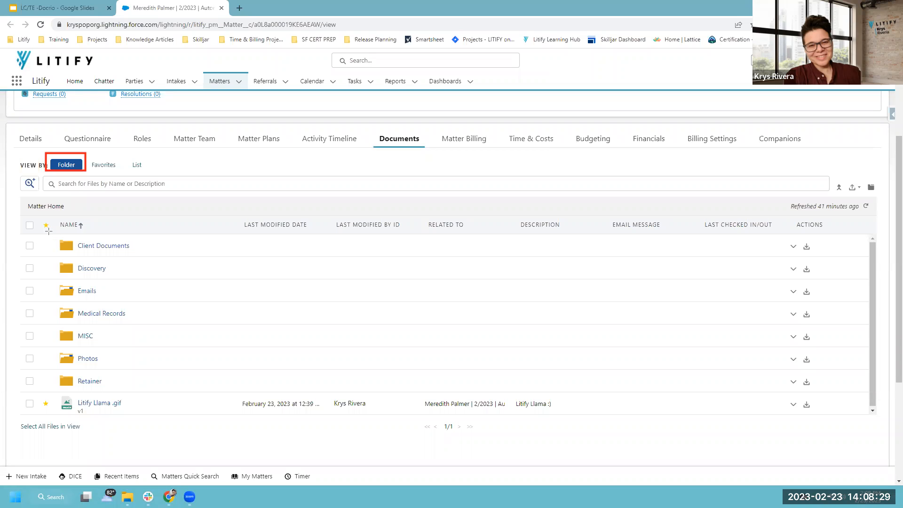
mouse_move(45, 230)
mouse_down()
mouse_move(141, 265)
mouse_move(153, 407)
mouse_move(154, 392)
mouse_up()
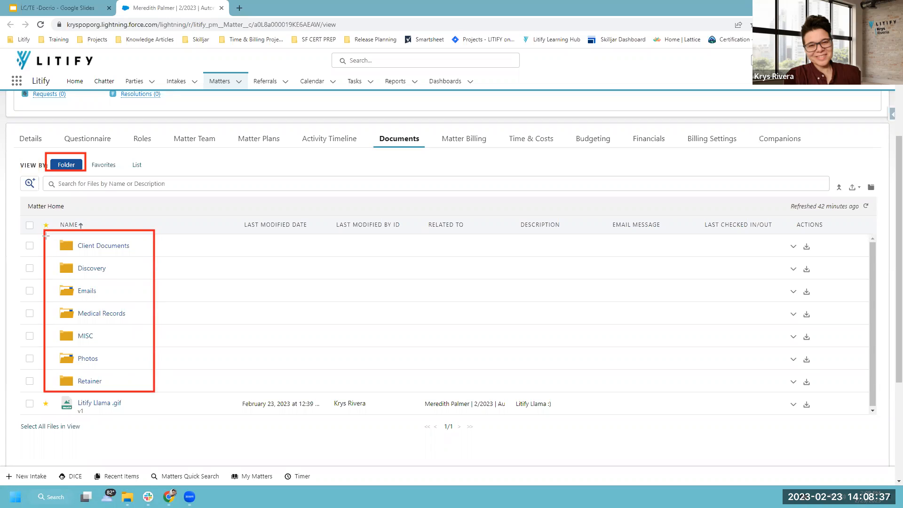
mouse_move(44, 230)
mouse_down()
mouse_move(84, 258)
mouse_move(39, 246)
mouse_up()
drag(48, 278, 77, 298)
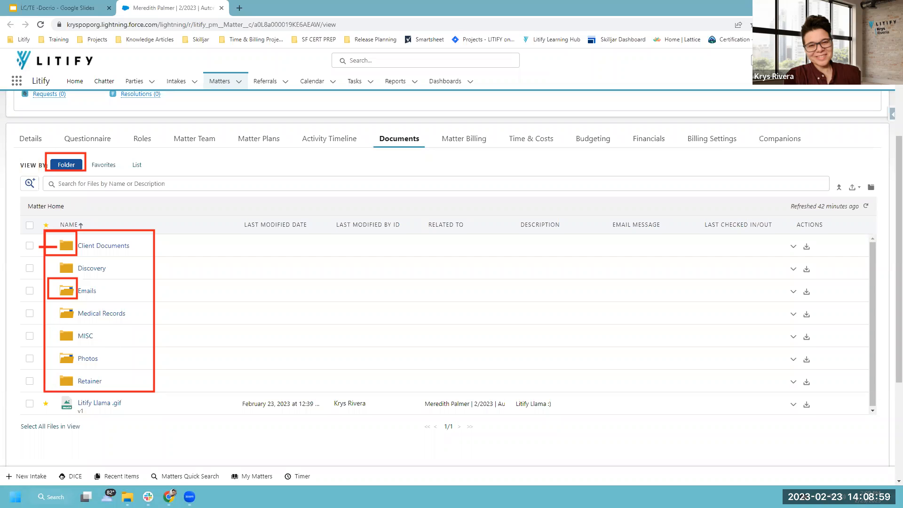
click(86, 291)
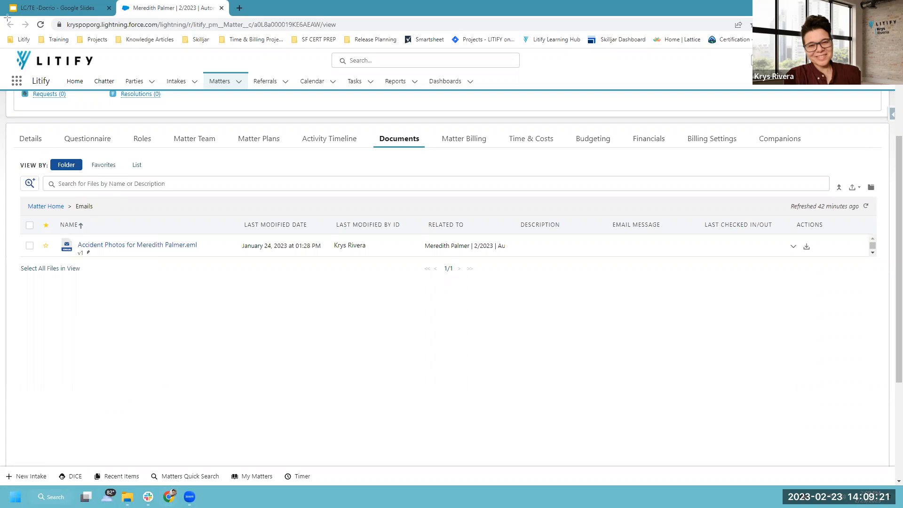
drag(3, 17, 18, 33)
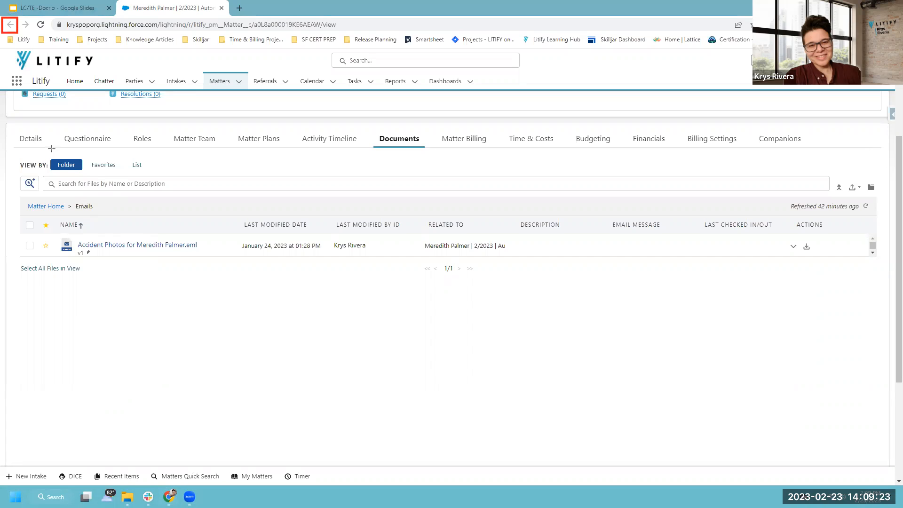
drag(46, 147, 83, 173)
key(Escape)
drag(16, 197, 104, 213)
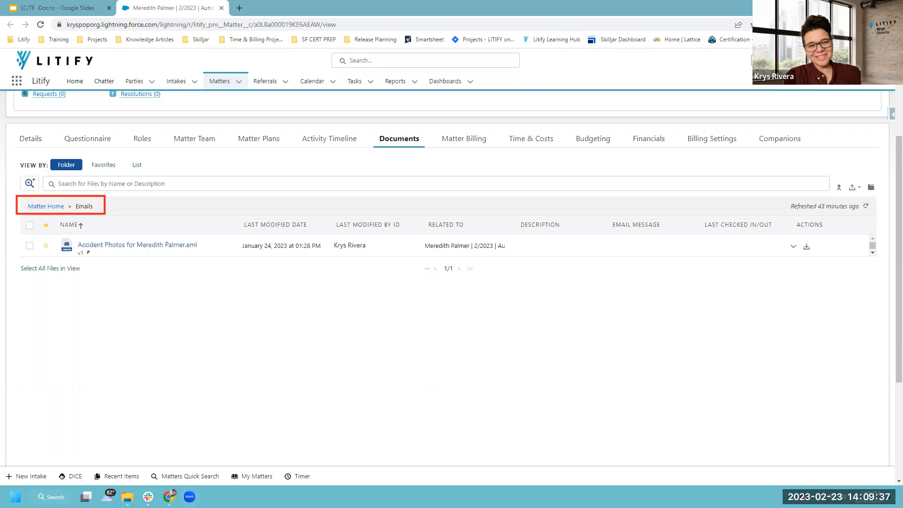
click(45, 206)
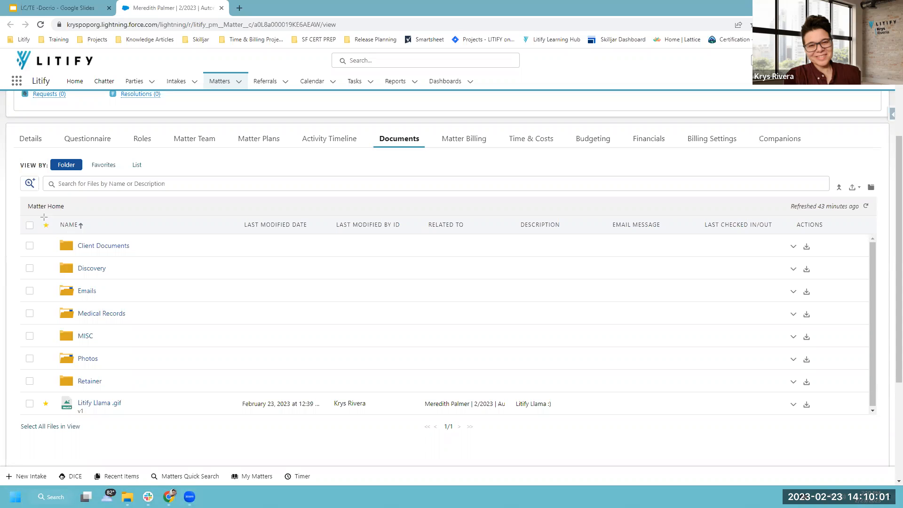
Switch View By to Favorites so only the starred Litify Llama .gif is listed.
mouse_move(42, 225)
mouse_down()
mouse_move(105, 343)
mouse_move(155, 385)
mouse_up()
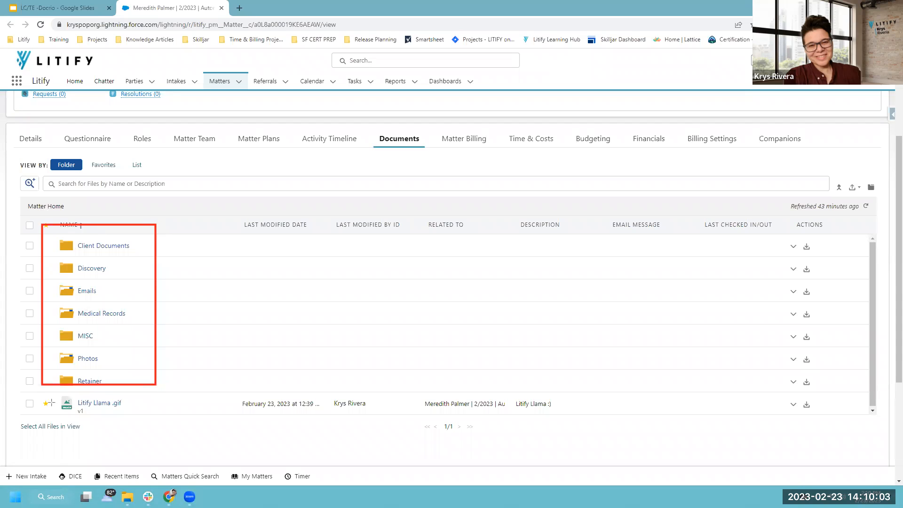
mouse_move(34, 392)
mouse_down()
mouse_move(147, 458)
mouse_move(155, 454)
mouse_up()
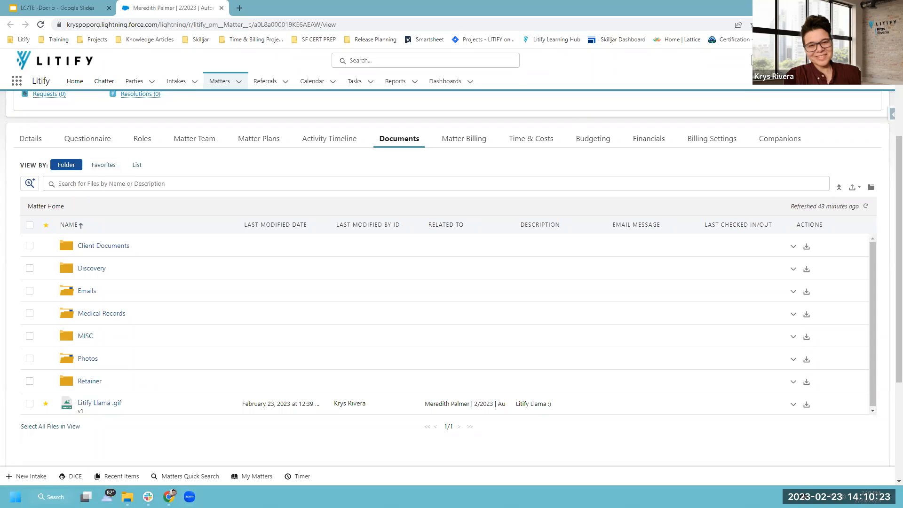
drag(86, 157, 122, 173)
click(111, 167)
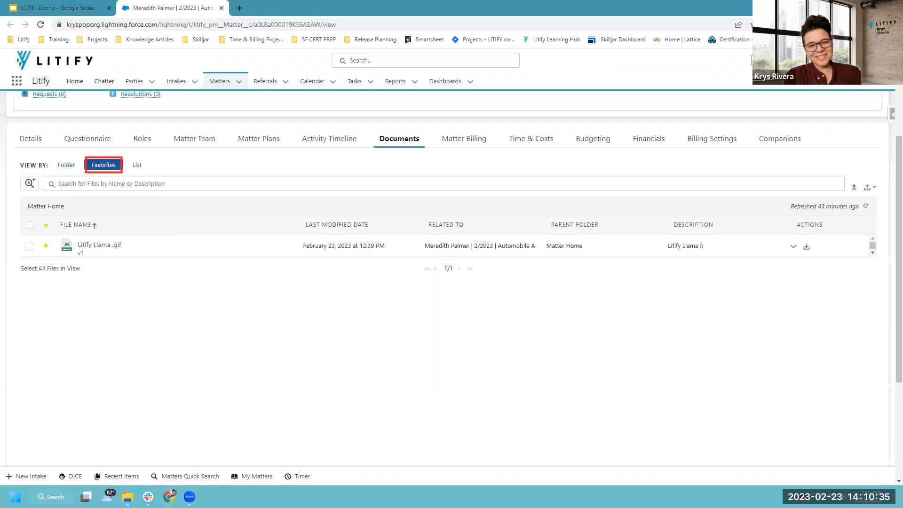
drag(37, 235, 55, 255)
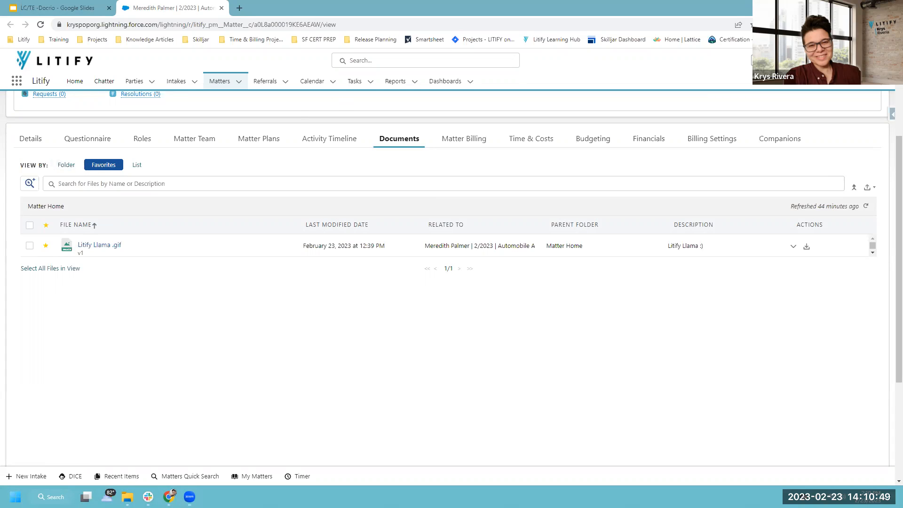
Star Medical Records Test.docx in the Medical Records folder, then view it among Favorites.
click(69, 165)
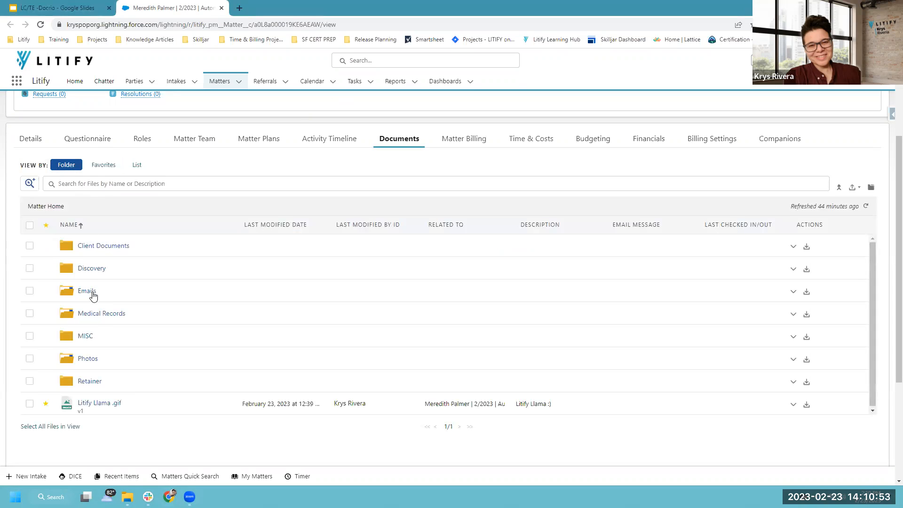
click(94, 313)
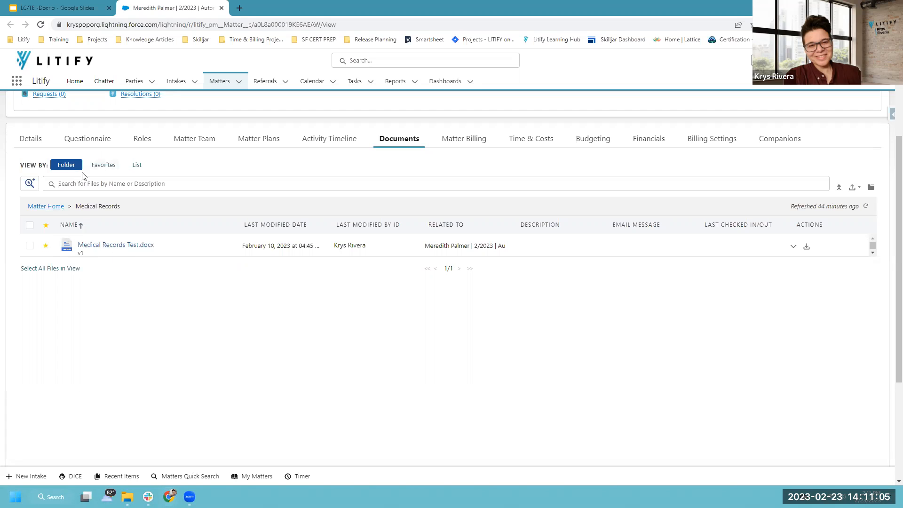
click(104, 166)
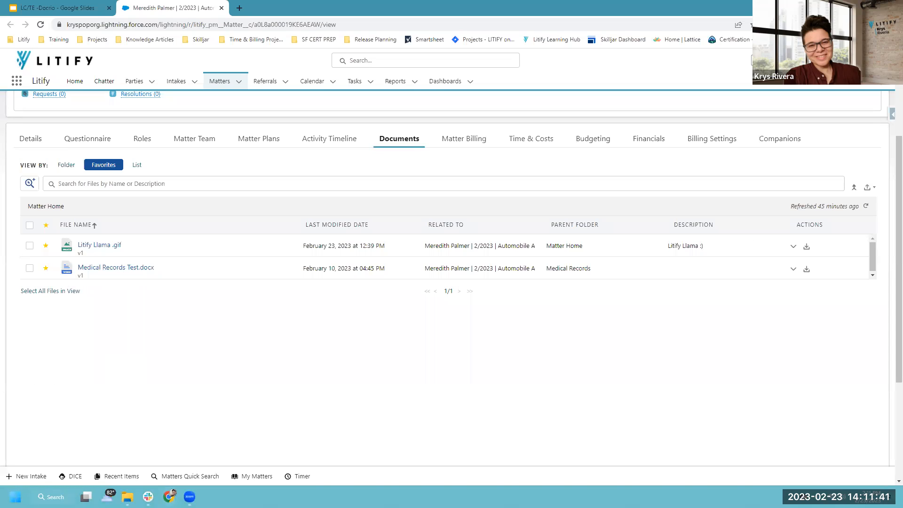
Unstar Medical Records Test.docx, refresh, and list all six files with their created and modified dates.
click(47, 269)
drag(856, 196, 876, 216)
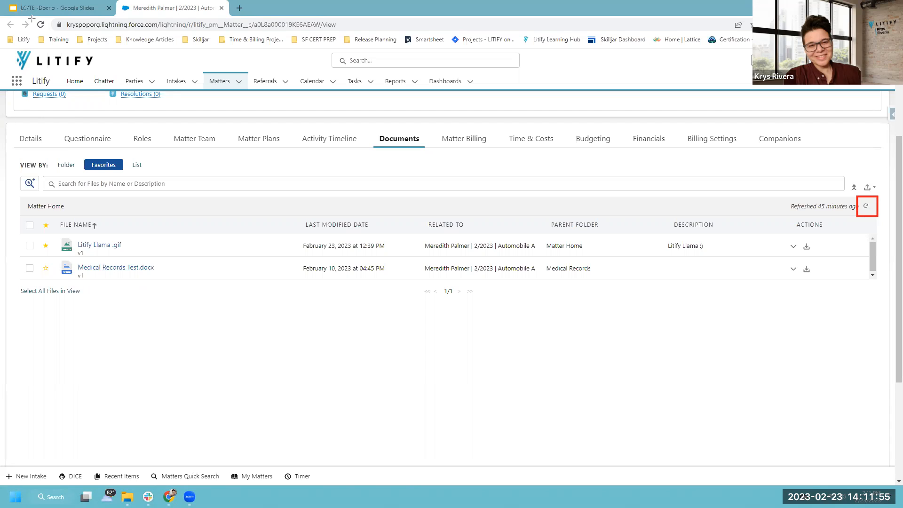
mouse_move(31, 16)
mouse_down()
mouse_move(53, 36)
mouse_move(37, 17)
mouse_up()
click(867, 208)
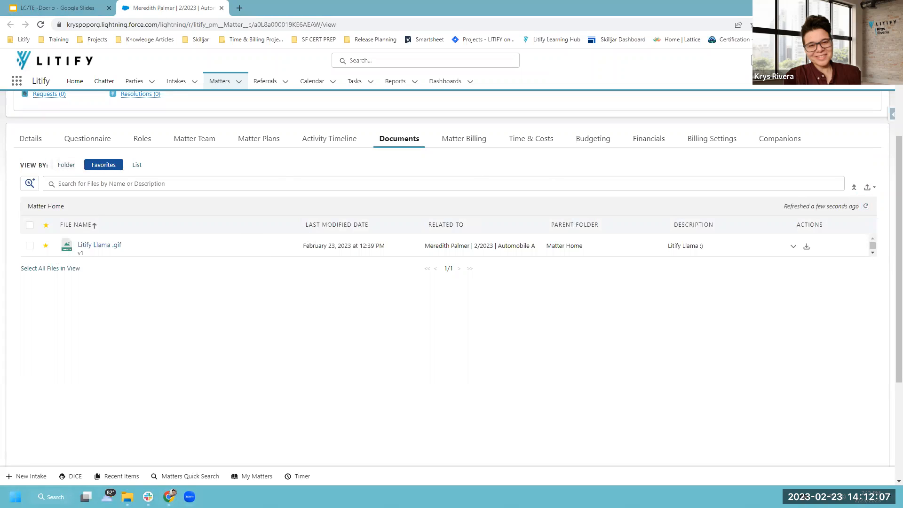
click(137, 168)
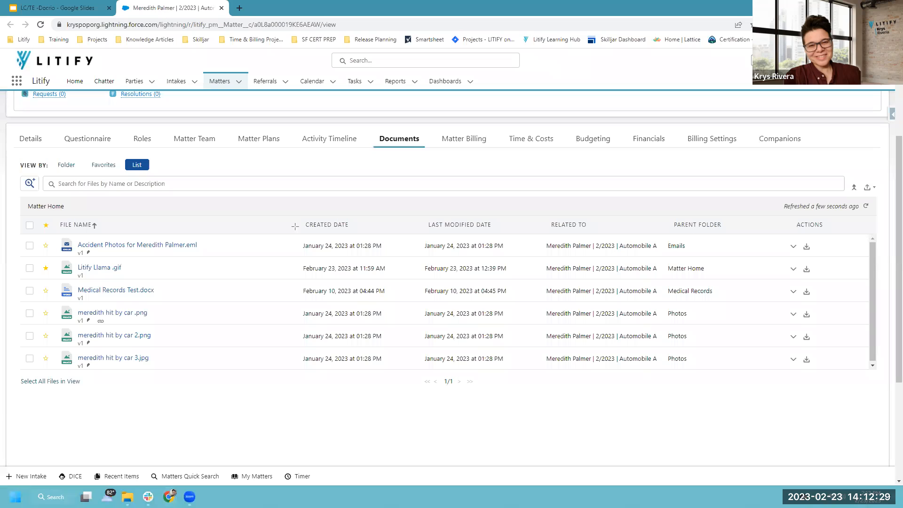
Sort the full file list by Created Date ascending, oldest January 24 files first.
drag(290, 214, 370, 233)
drag(407, 209, 505, 230)
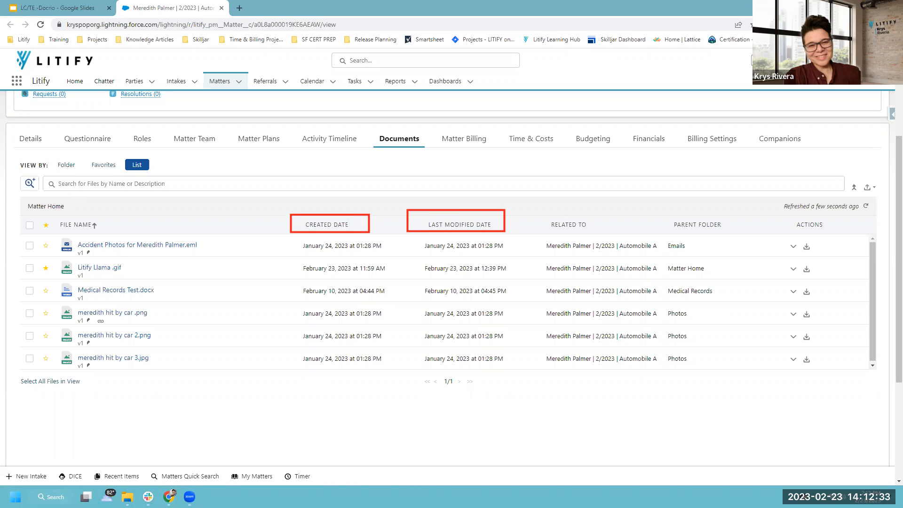
click(350, 225)
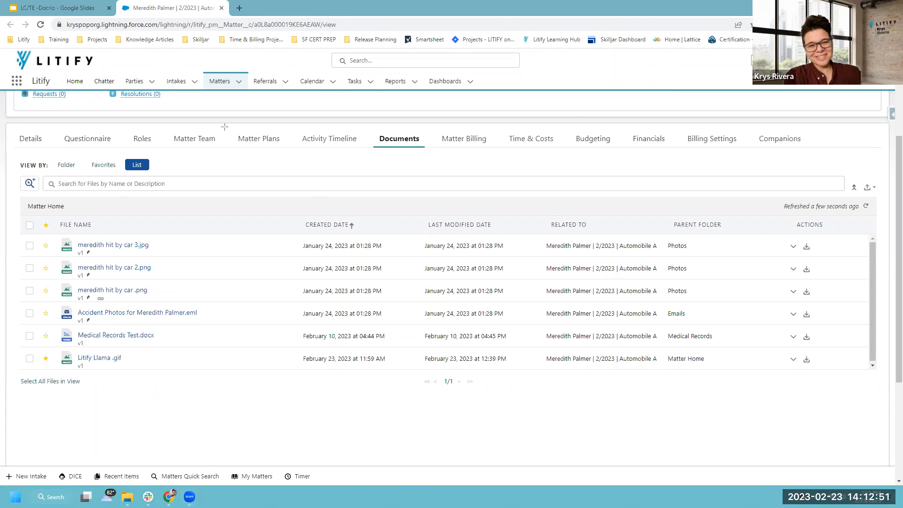
From Matter Home, search the matter's files for 'li' so only Litify Llama .gif remains.
click(62, 166)
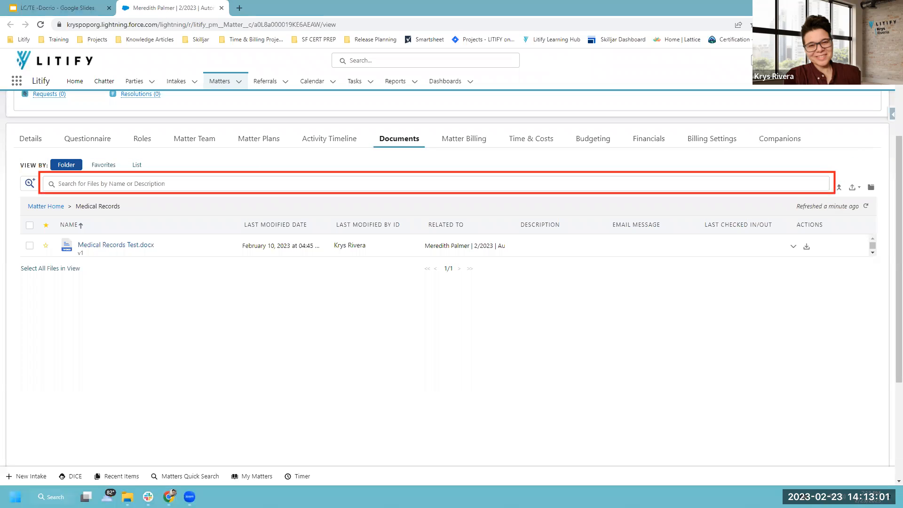
click(203, 182)
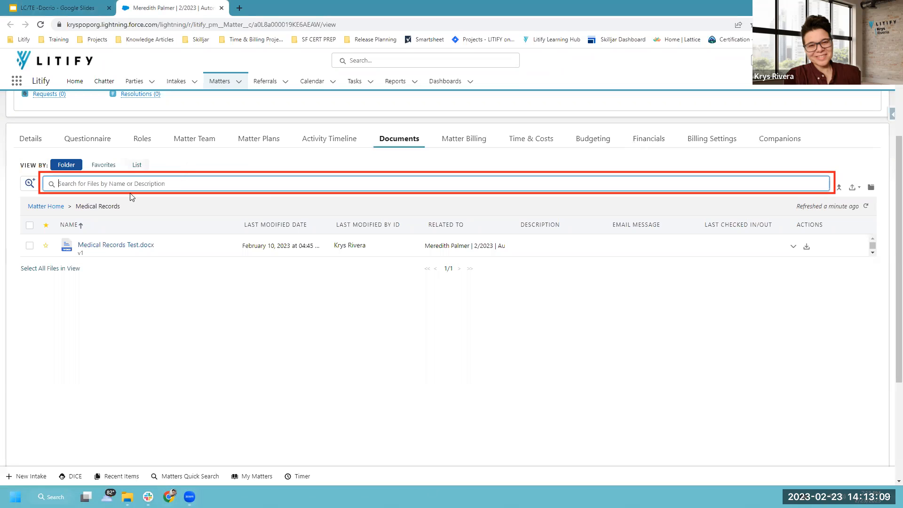
click(43, 206)
click(80, 184)
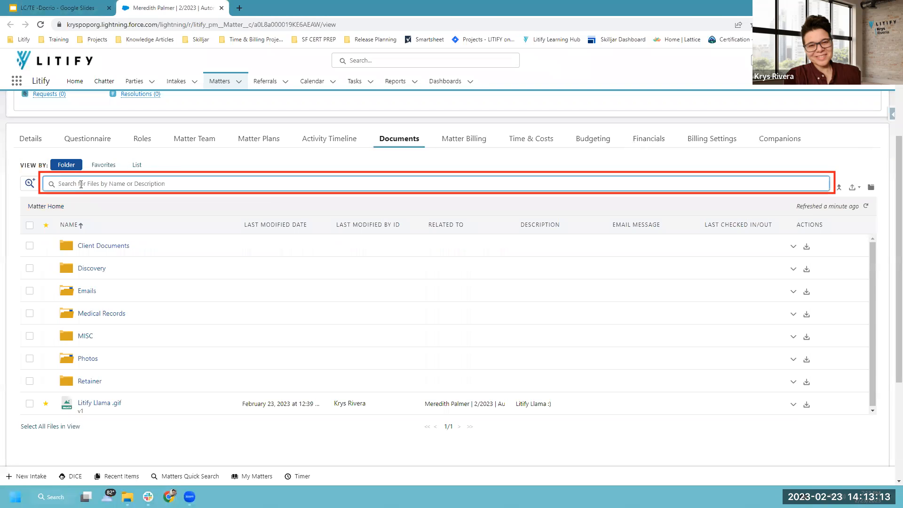
text(litify)
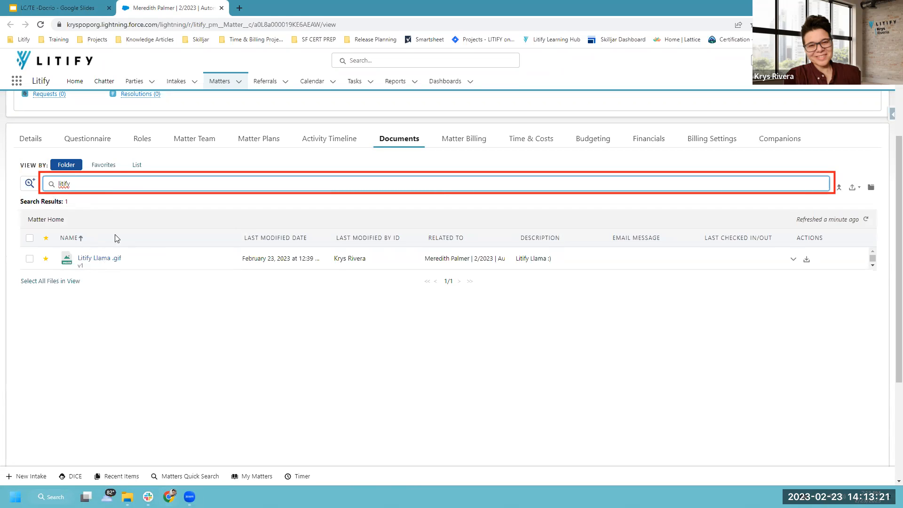
Preview the Litify Llama .gif image next to the results and begin clearing the search text.
click(102, 257)
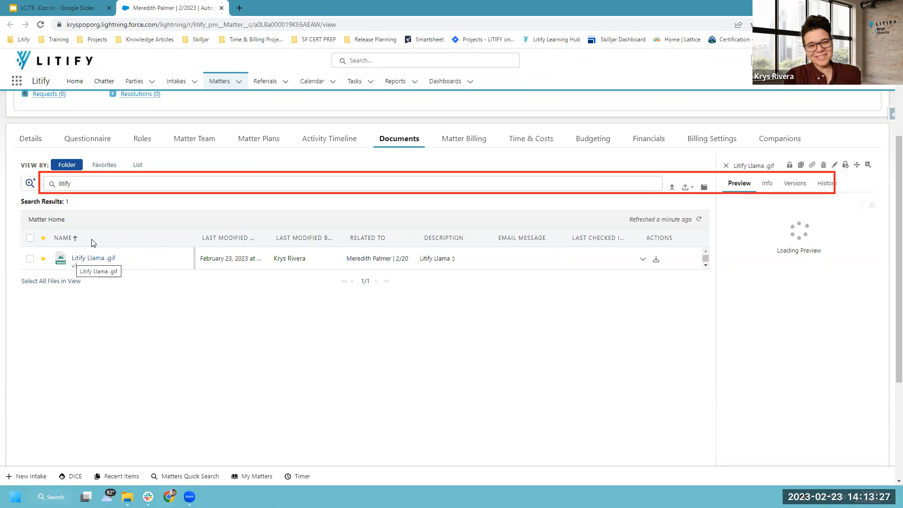
click(78, 185)
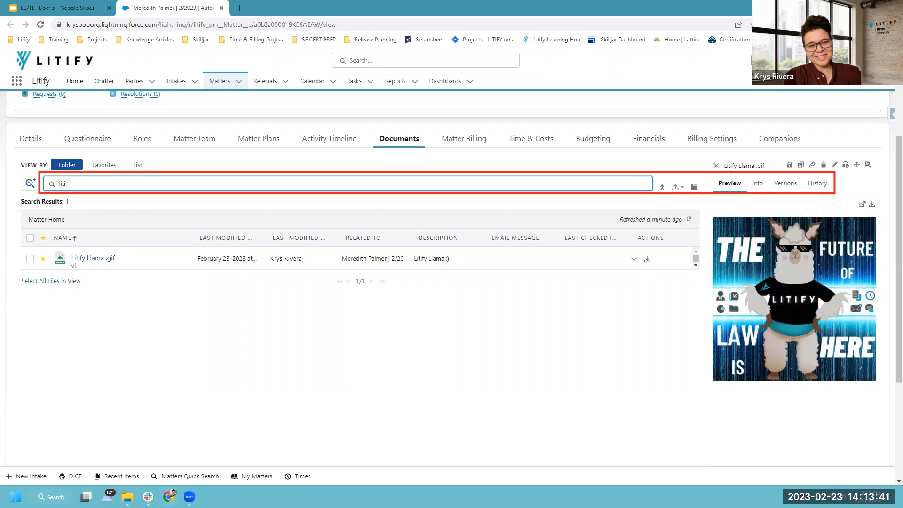
key(BackSpace)
key(BackSpace)
Switch to Favorites and search the files for 'med'.
click(104, 164)
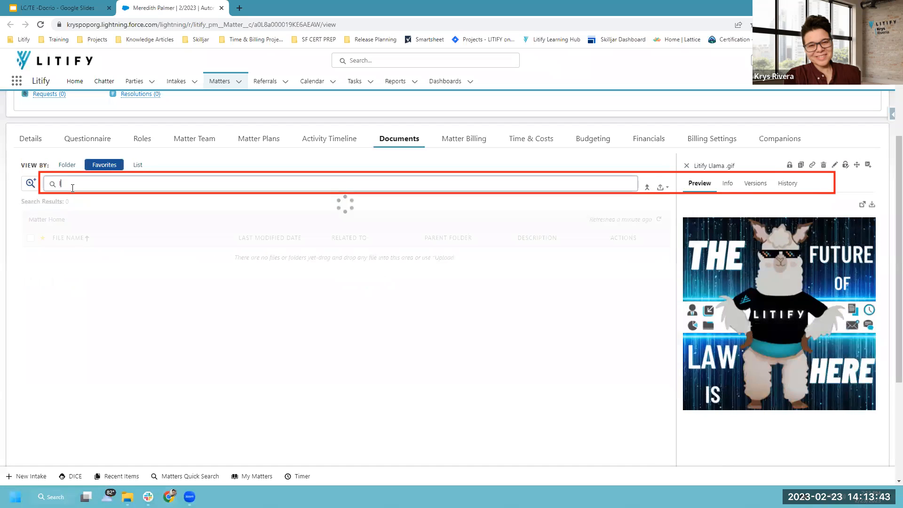
key(BackSpace)
text(medical)
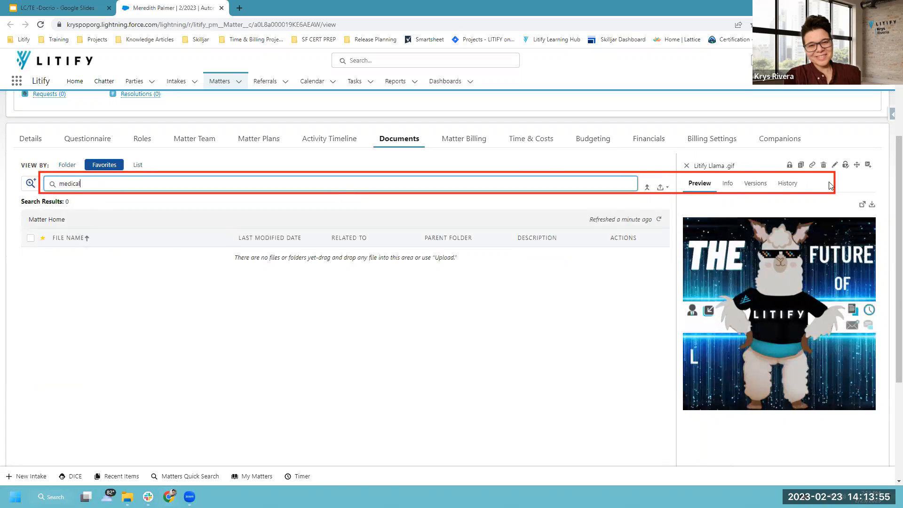
Close the GIF preview and show all six files as a flat list with the search cleared.
click(687, 165)
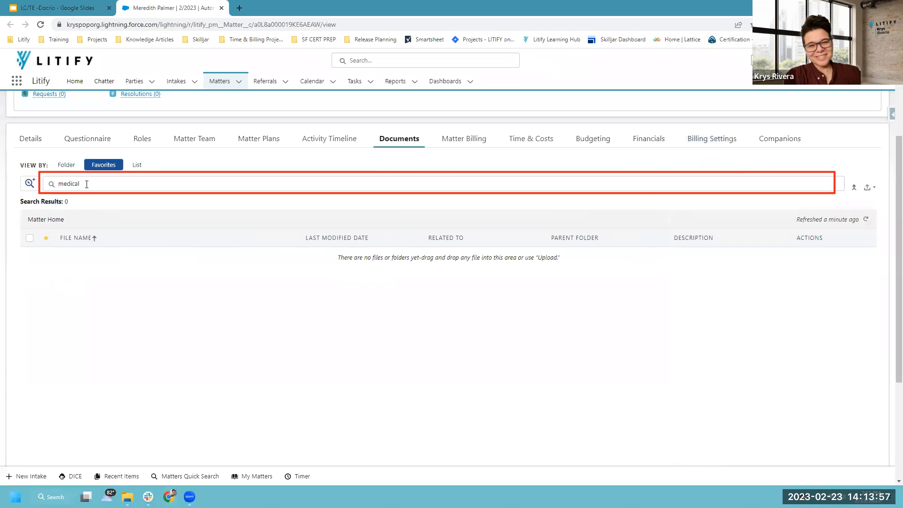
click(136, 166)
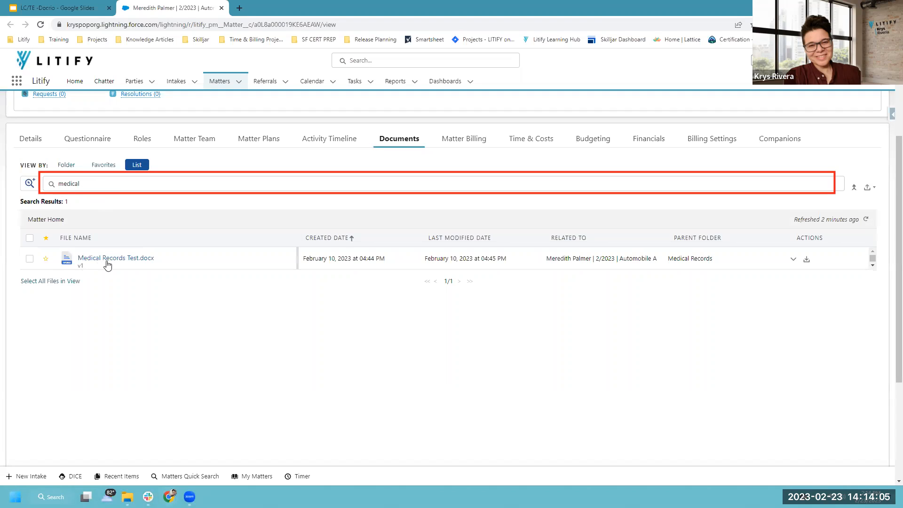
double_click(75, 184)
key(BackSpace)
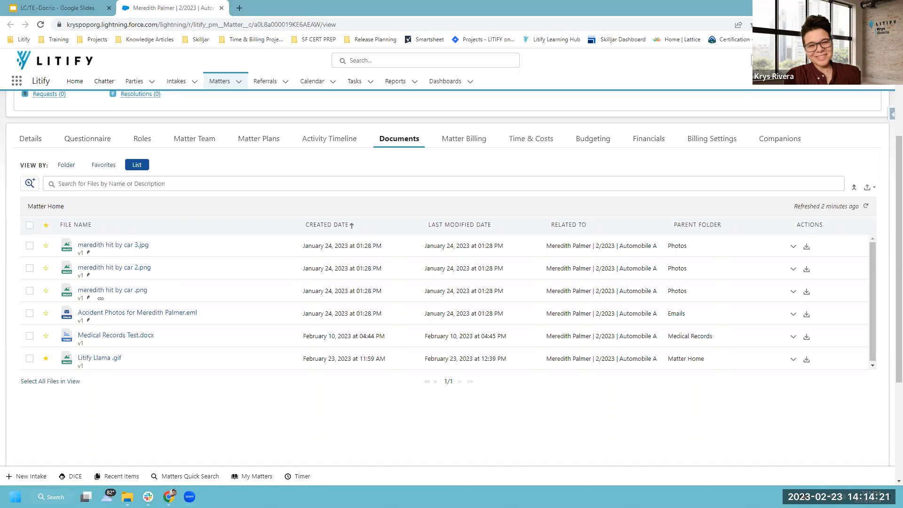
Open the Advanced Search panel with its file name, date, creator and file-type filters.
drag(11, 173, 40, 192)
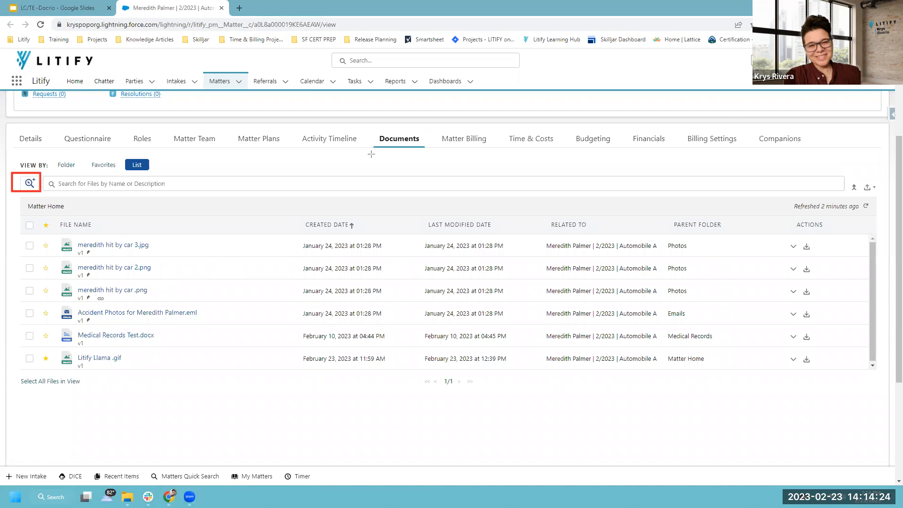
click(31, 185)
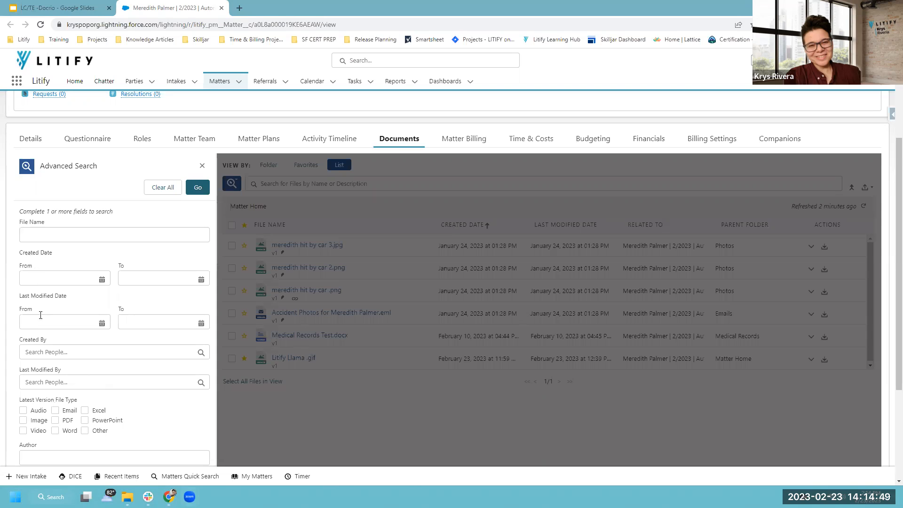
Run an advanced search limited to the Email file type, returning only the accident photos .eml.
scroll(40, 315, down, 2)
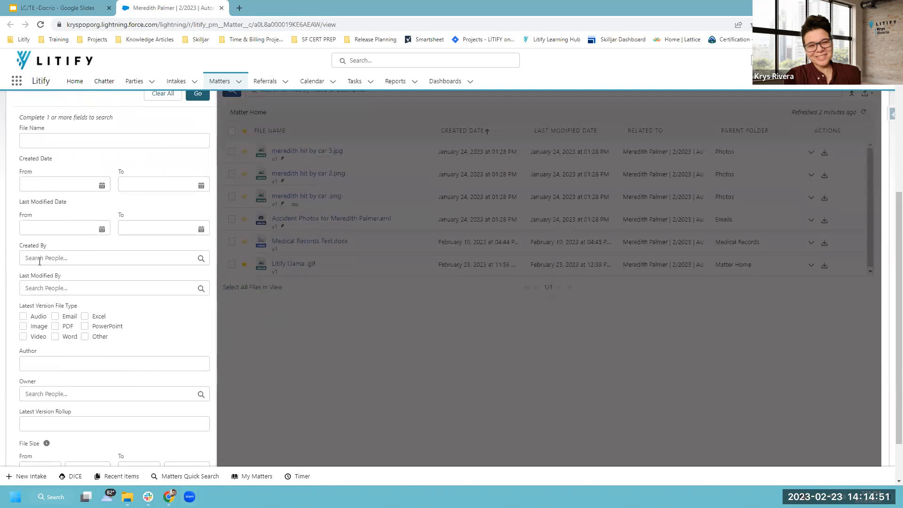
scroll(39, 261, down, 1)
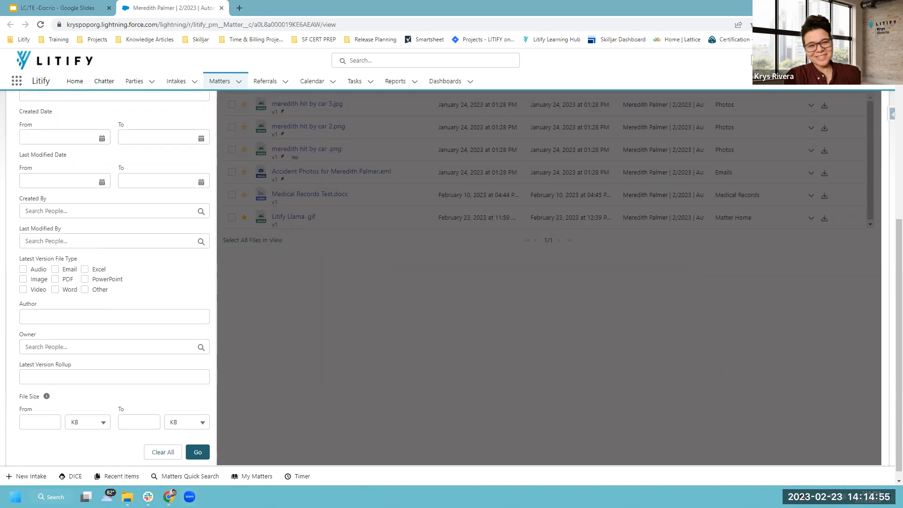
drag(11, 251, 135, 299)
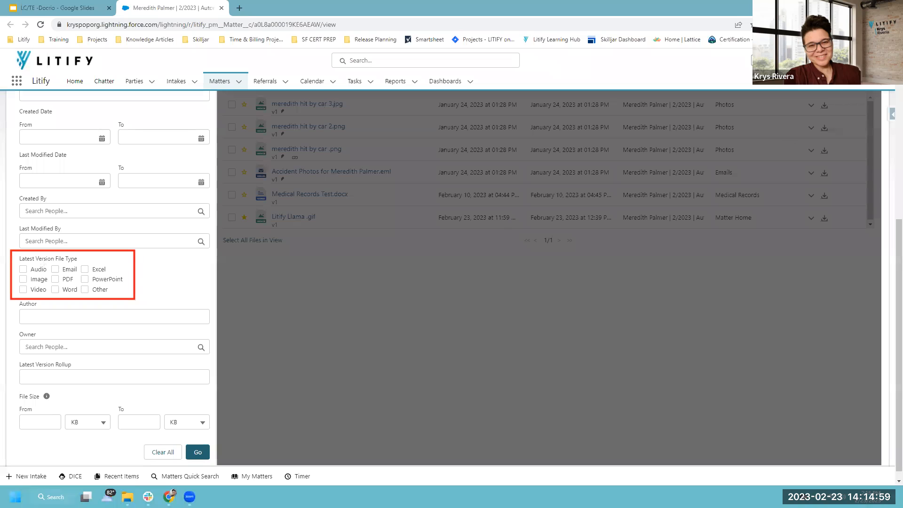
click(56, 269)
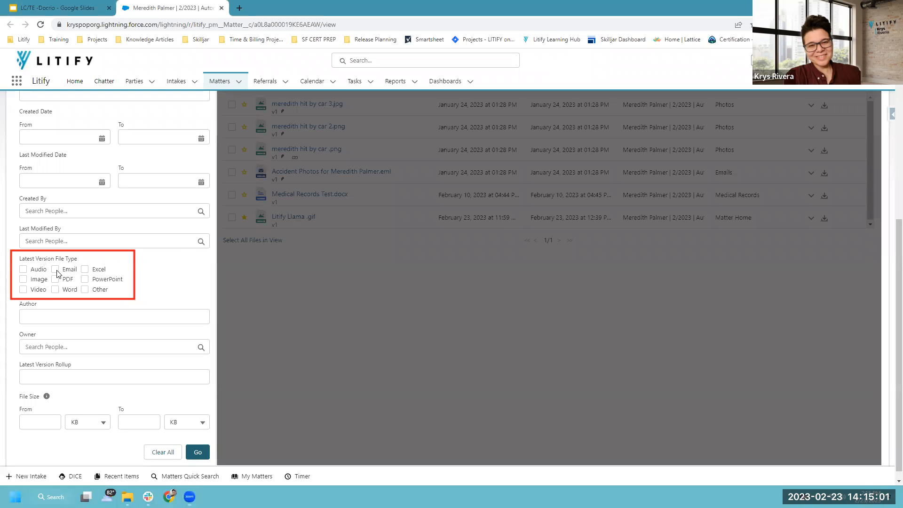
click(197, 452)
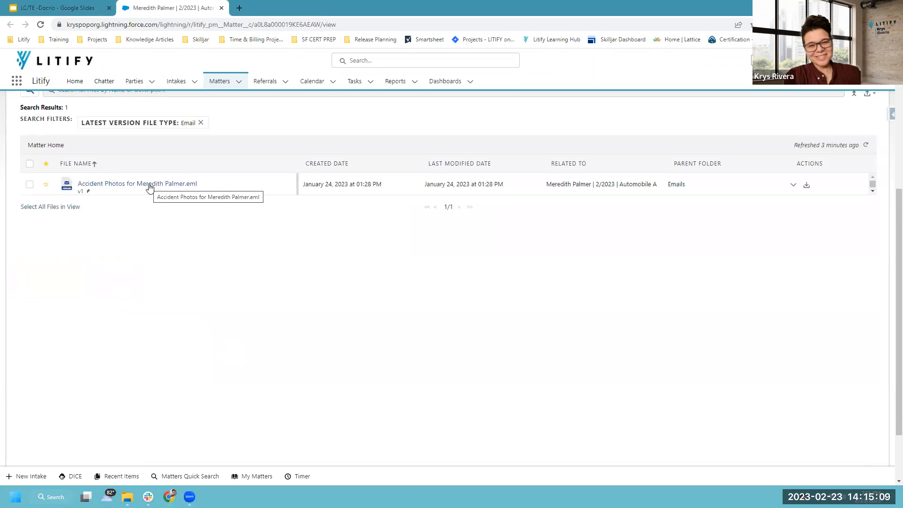
Preview the accident photos email and clear the 'Latest Version File Type: Email' filter chip.
click(120, 187)
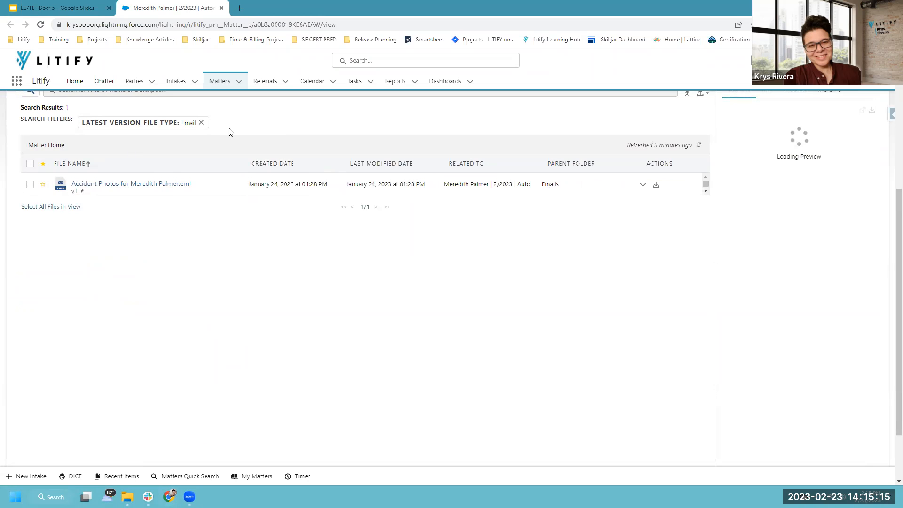
scroll(575, 203, up, 3)
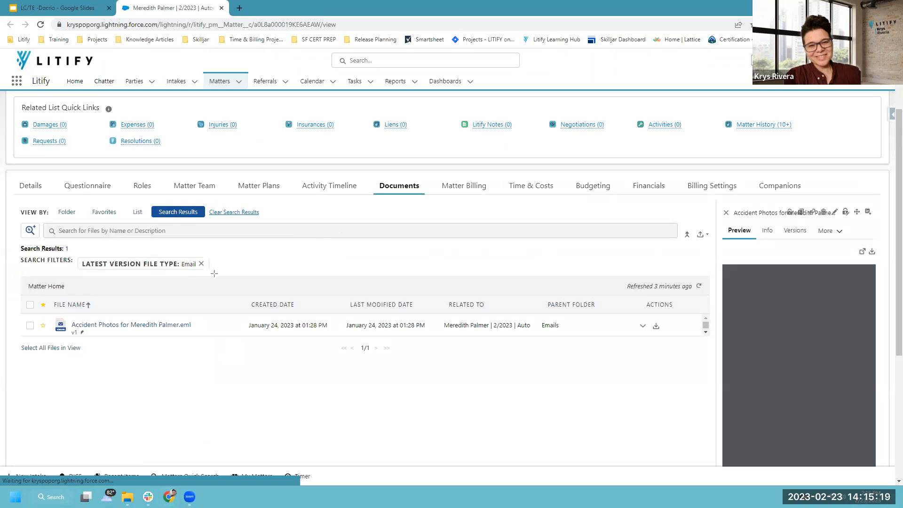
drag(213, 277, 77, 252)
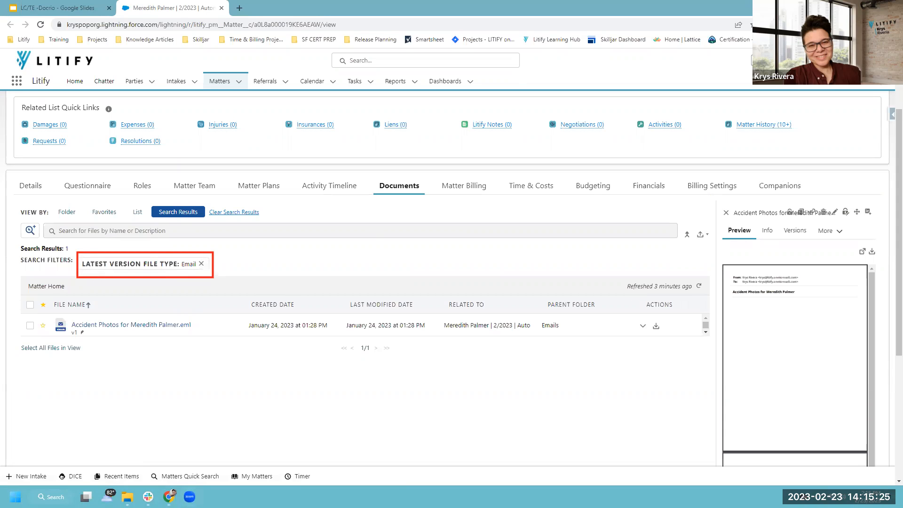
click(201, 265)
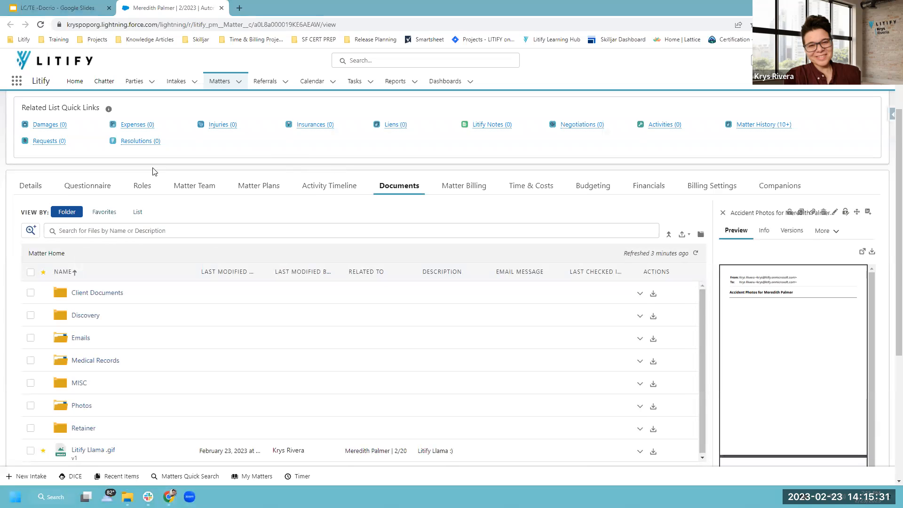
Reopen Advanced Search, scroll through its form, then close it to restore full-width folder view.
click(30, 231)
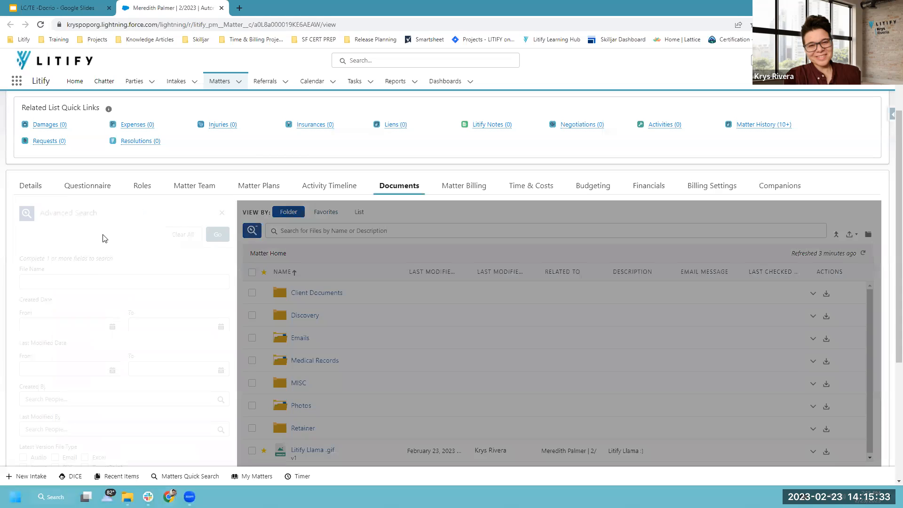
scroll(121, 284, down, 4)
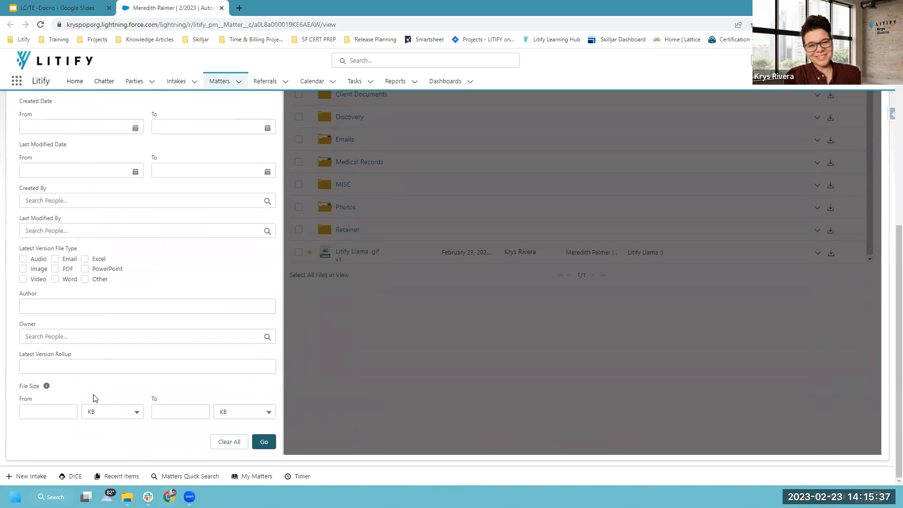
scroll(106, 348, up, 4)
scroll(112, 337, up, 2)
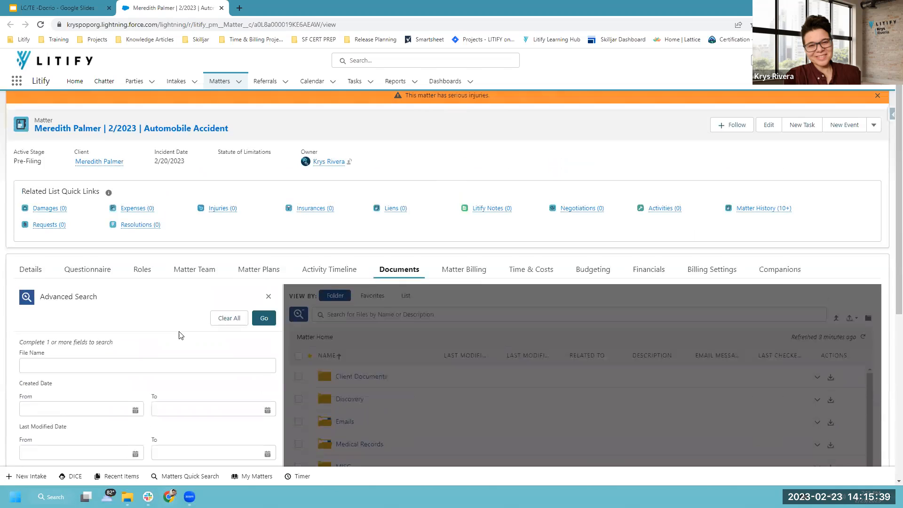
scroll(276, 268, down, 1)
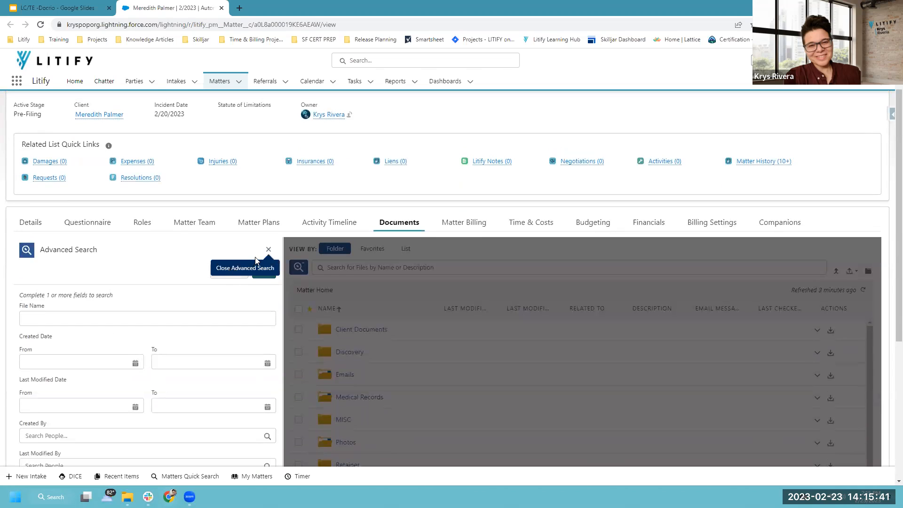
click(269, 250)
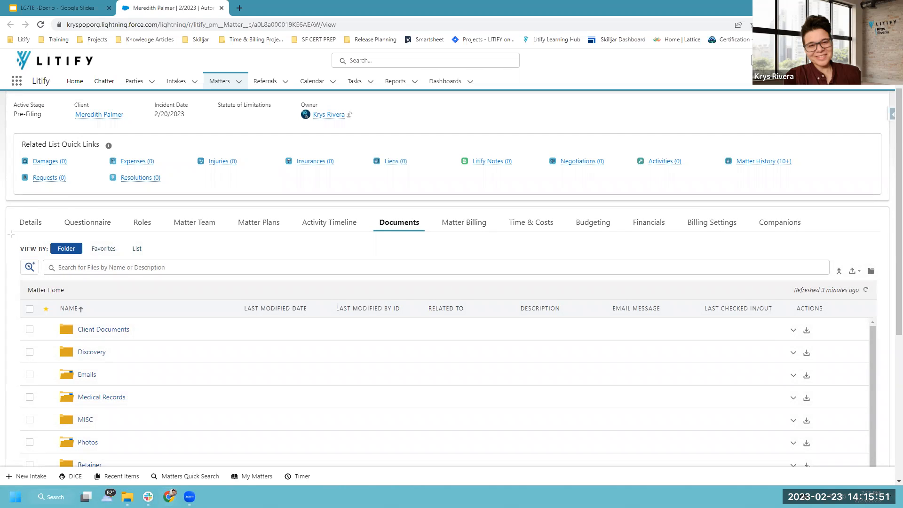
mouse_move(11, 234)
mouse_down()
mouse_move(139, 250)
mouse_move(835, 265)
mouse_move(834, 279)
mouse_up()
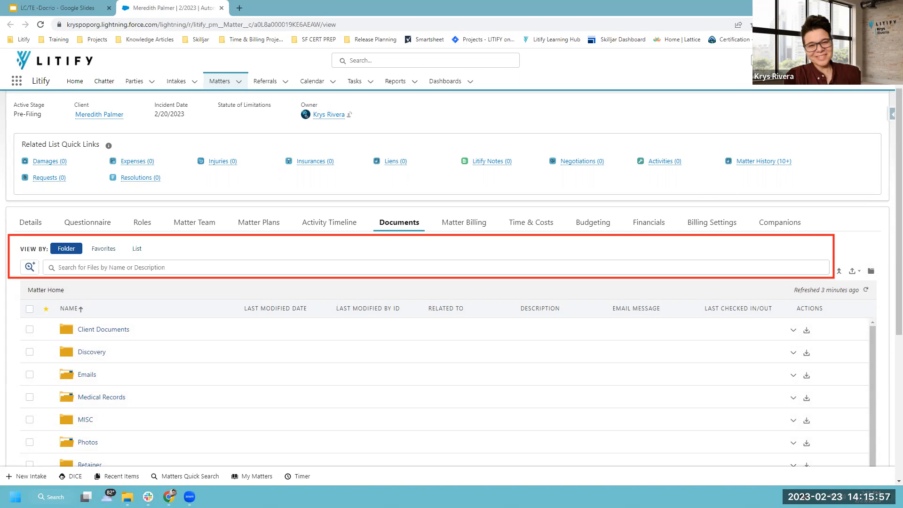
key(Escape)
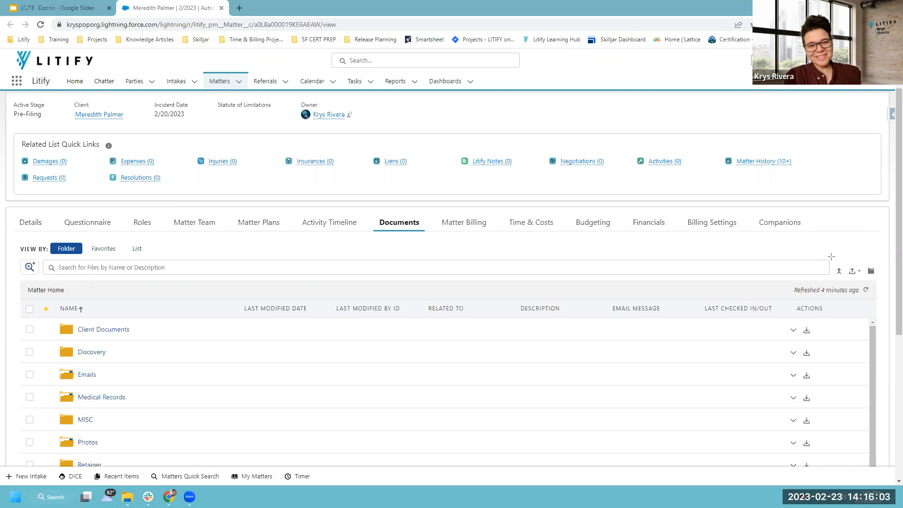
drag(831, 256, 879, 278)
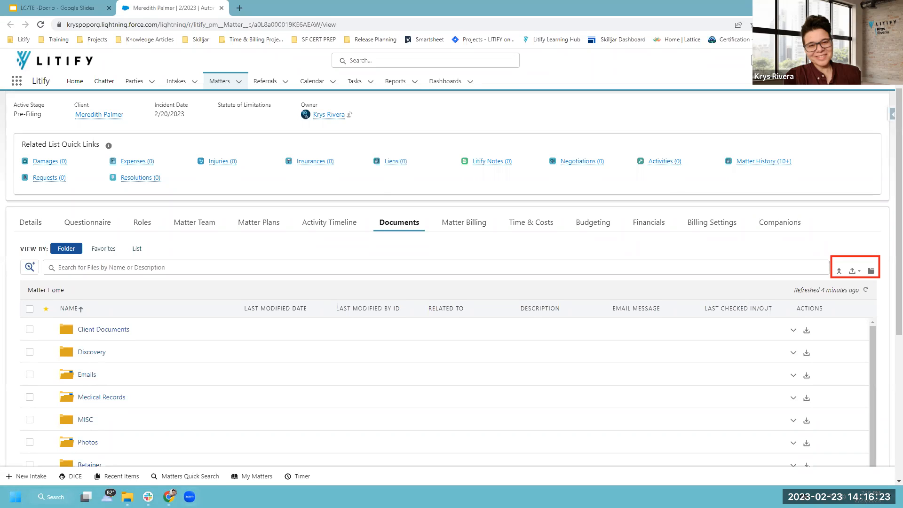
click(859, 275)
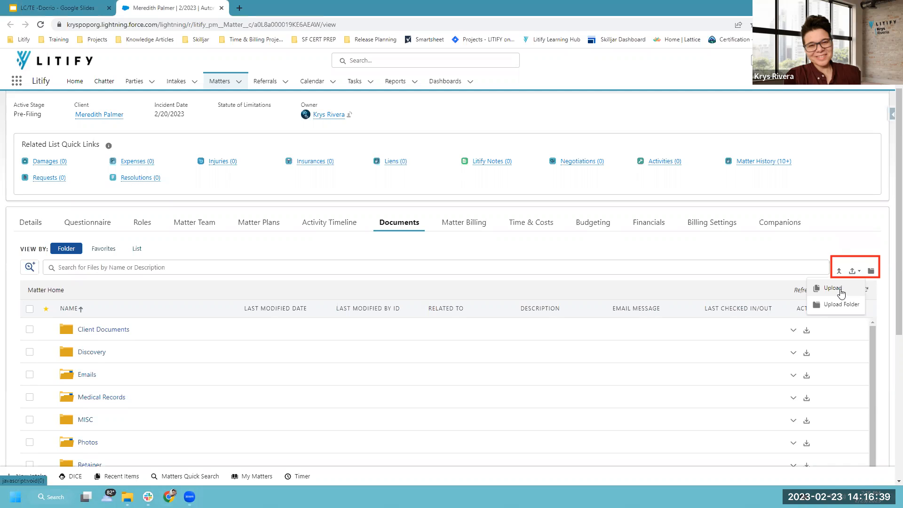
click(841, 290)
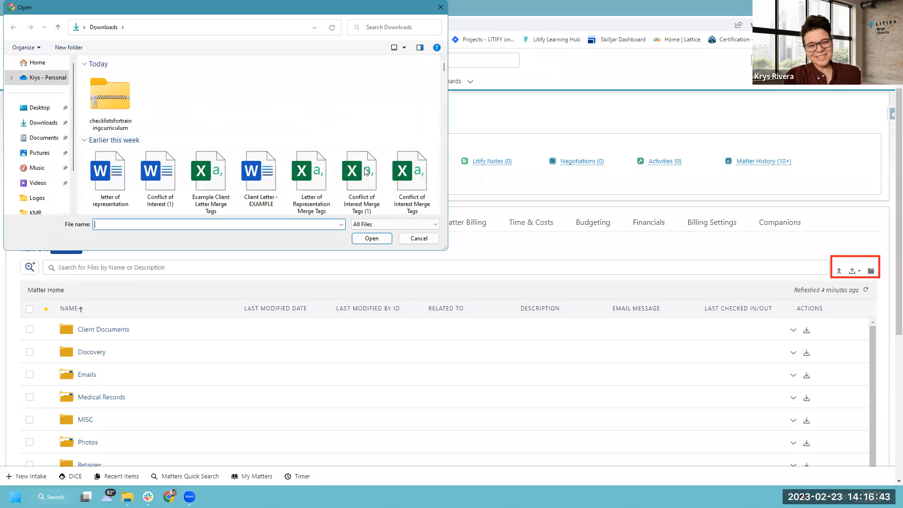
click(419, 239)
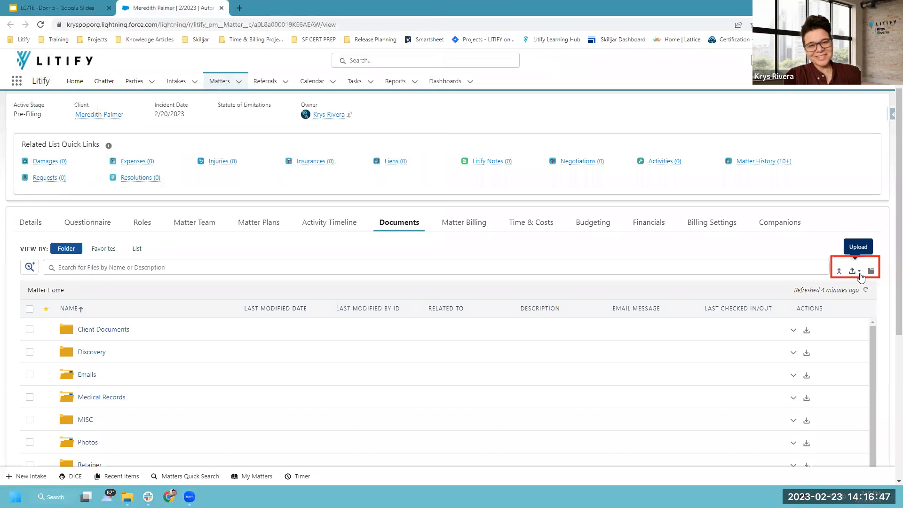
click(859, 275)
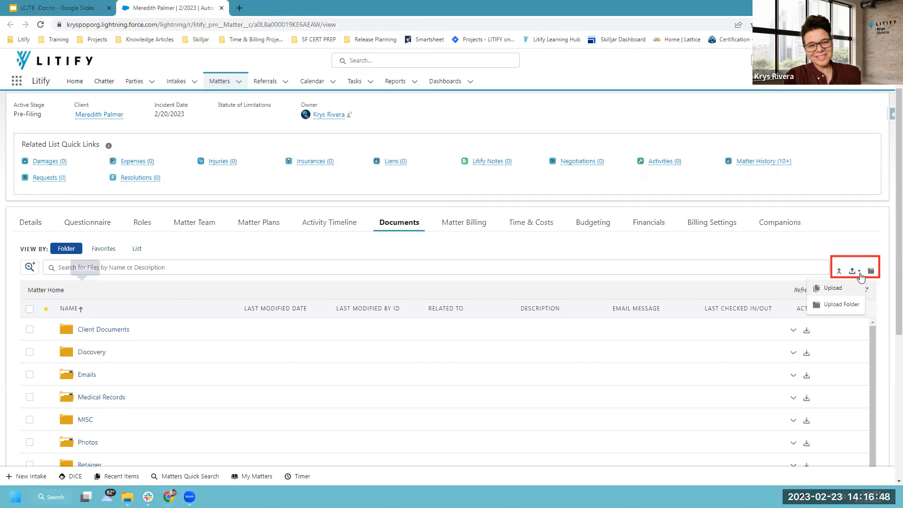
click(845, 306)
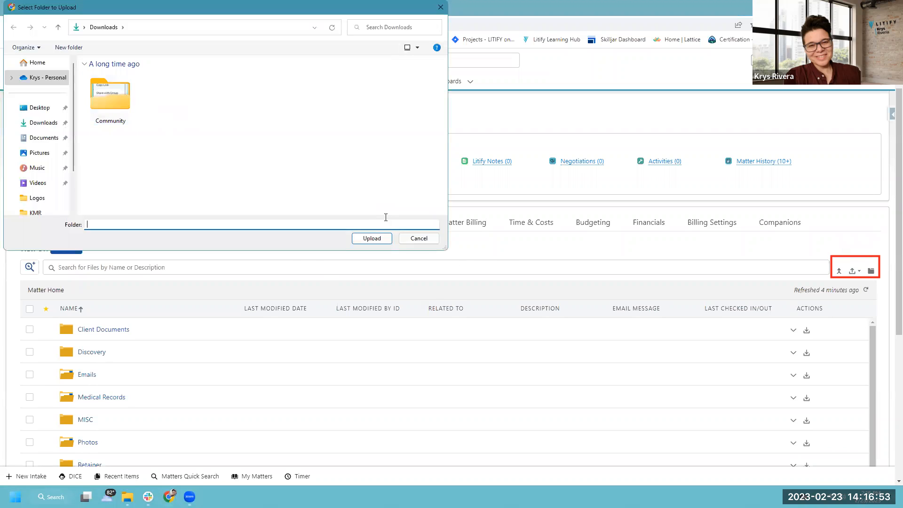
click(419, 238)
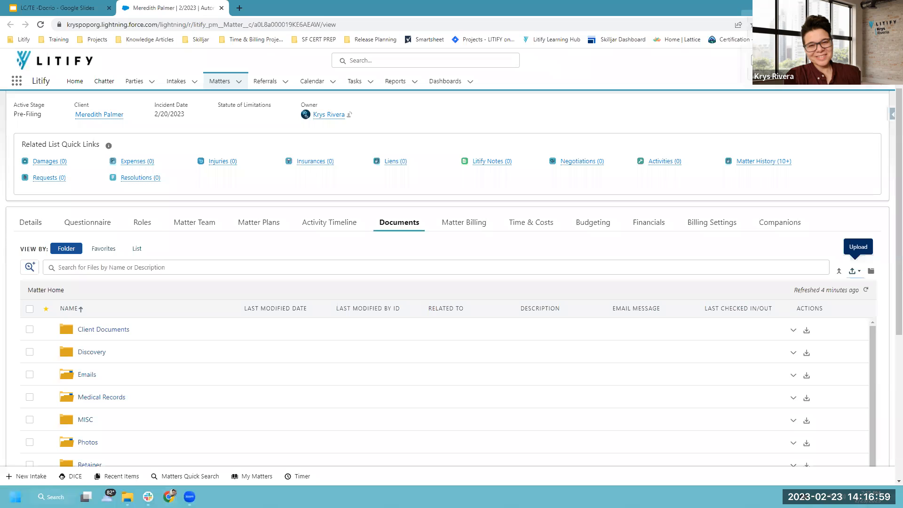
Restore the browser window and drag Medical Records Test.docx from the desktop into Documents.
click(870, 8)
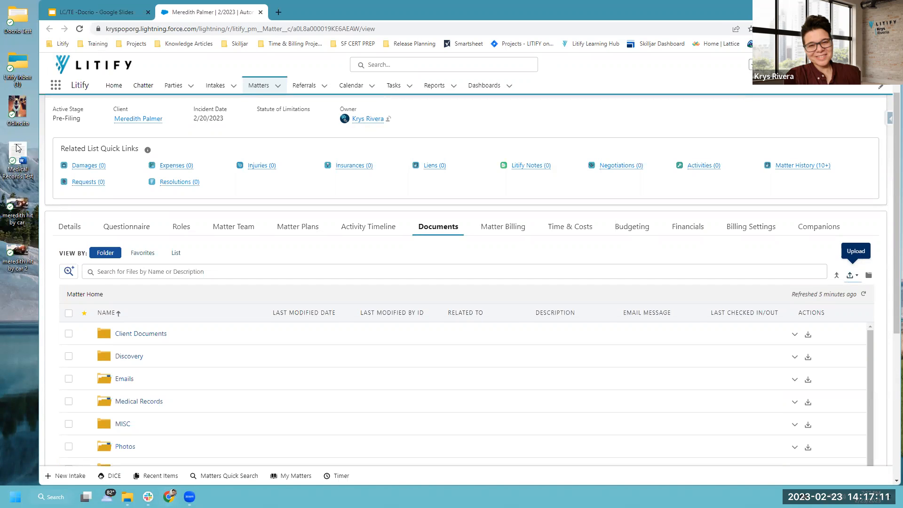
drag(17, 148, 490, 353)
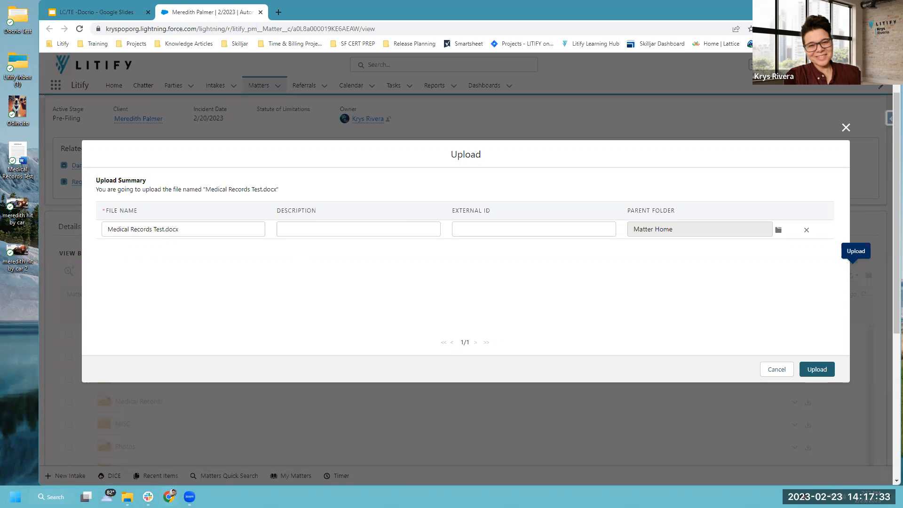
Set the Parent Folder to Medical Records and upload Medical Records Test.docx.
mouse_move(91, 198)
mouse_down()
mouse_move(124, 230)
mouse_move(165, 247)
mouse_move(229, 235)
mouse_up()
drag(271, 195, 446, 248)
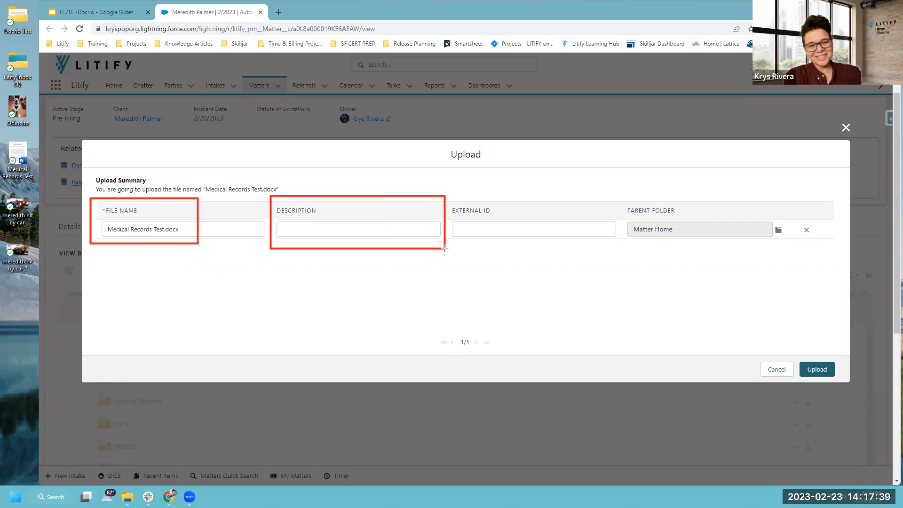
mouse_move(617, 173)
mouse_down()
mouse_move(685, 233)
mouse_move(787, 270)
mouse_up()
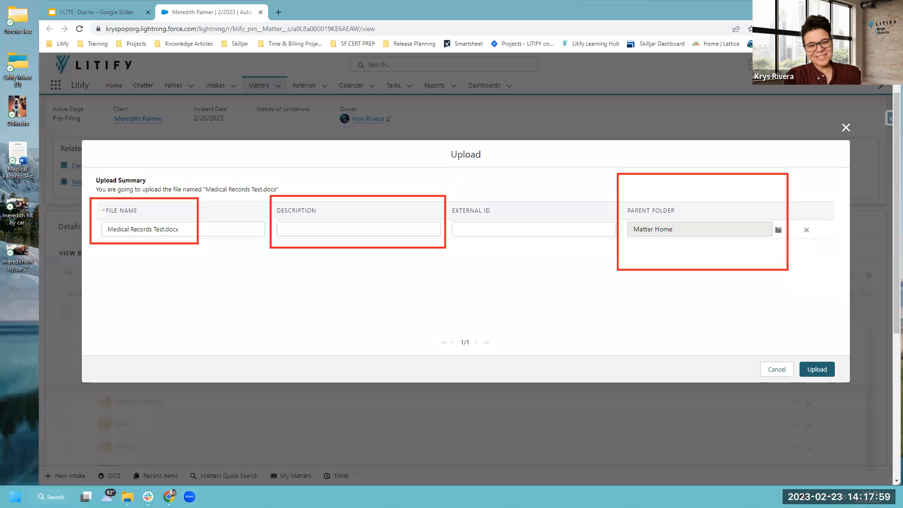
drag(186, 237, 165, 220)
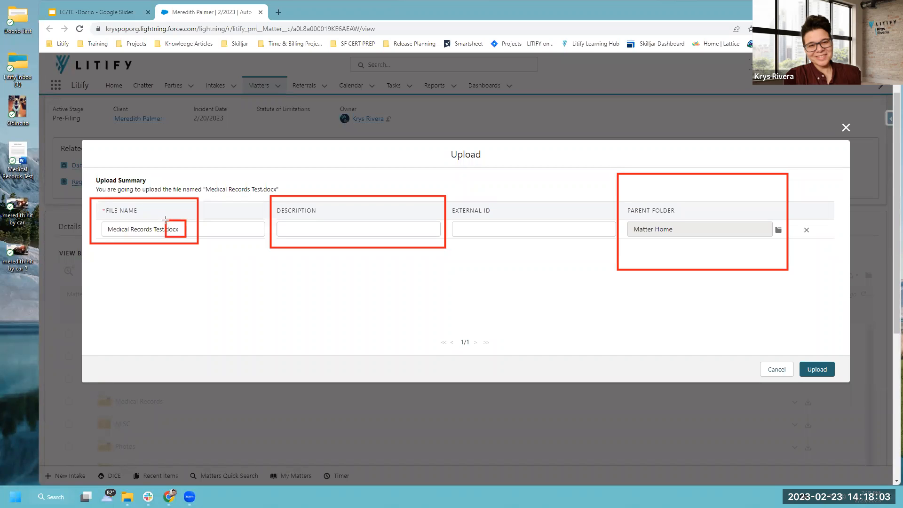
mouse_move(93, 229)
mouse_down()
mouse_move(120, 228)
mouse_move(104, 228)
mouse_up()
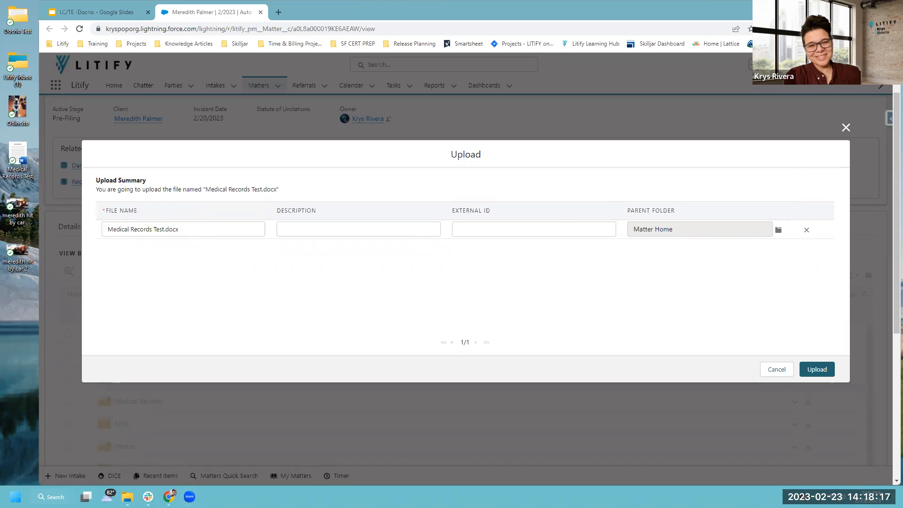
mouse_move(769, 213)
mouse_down()
mouse_move(773, 237)
mouse_move(792, 247)
mouse_up()
click(778, 230)
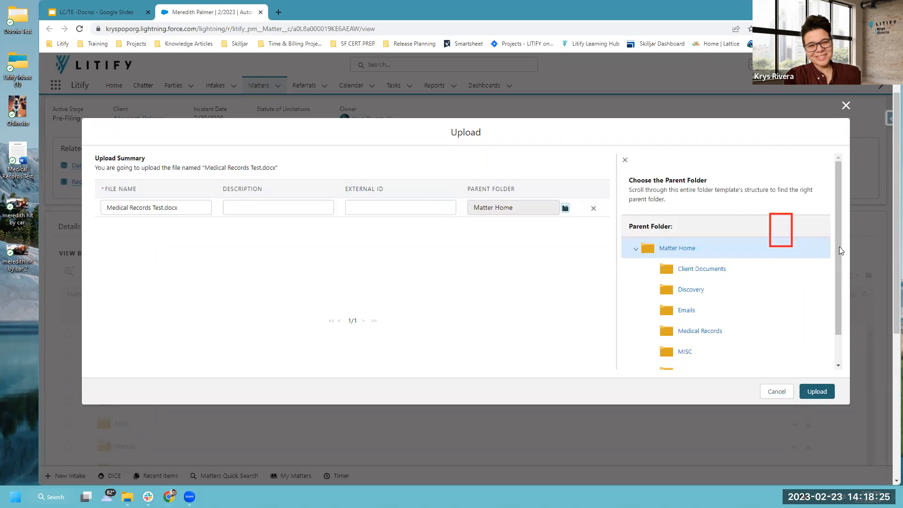
drag(838, 246, 833, 287)
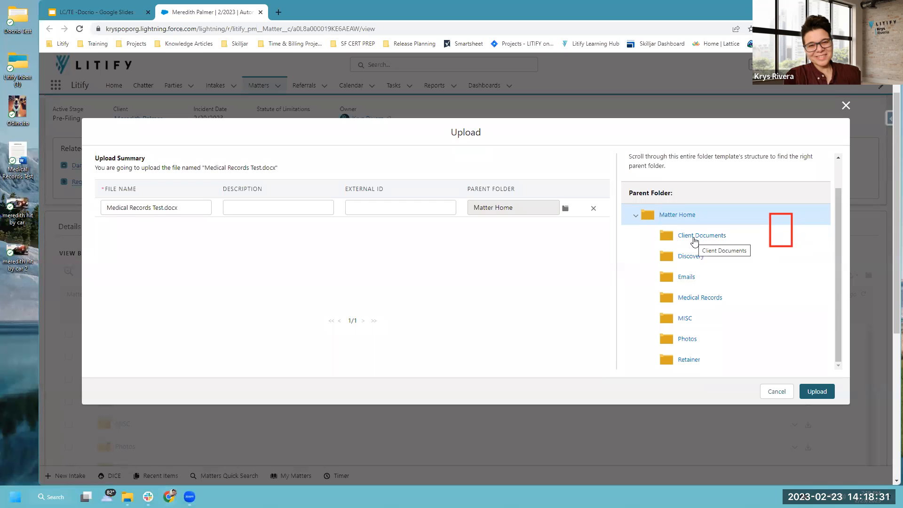
click(684, 298)
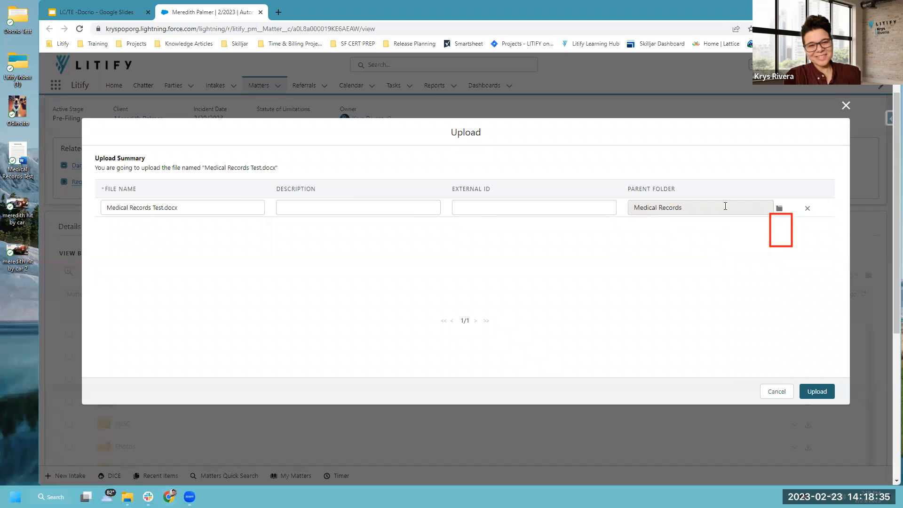
click(816, 391)
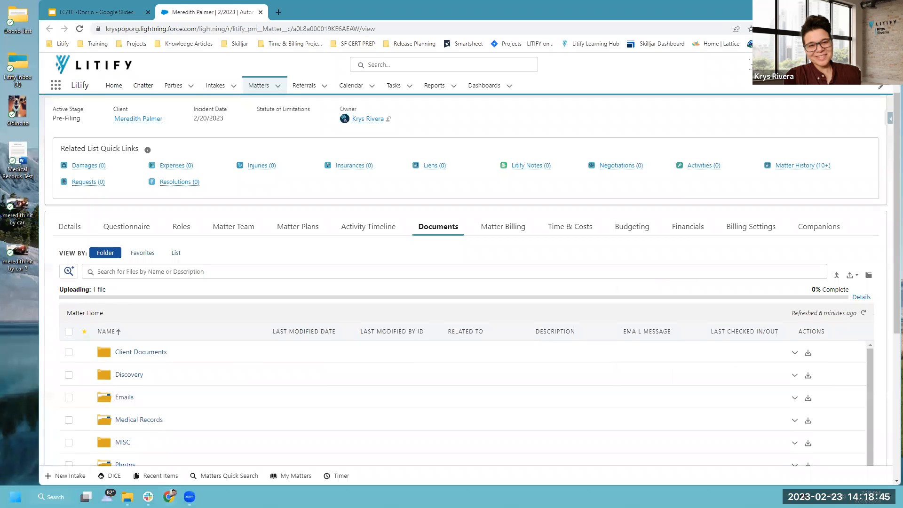
Check Medical Records for the new file, return to Matter Home, and drop in the Docrio Test folder.
mouse_move(50, 281)
mouse_down()
mouse_move(455, 304)
mouse_move(899, 312)
mouse_move(885, 308)
mouse_up()
drag(339, 87, 583, 133)
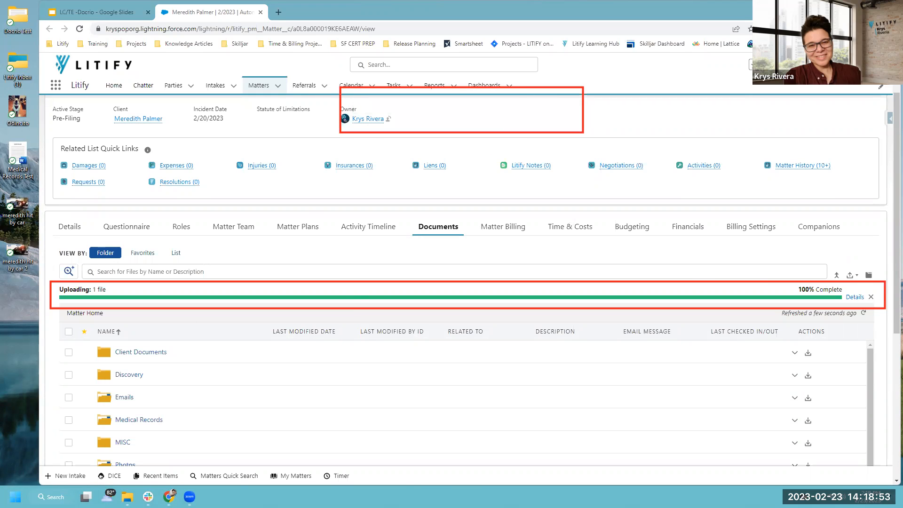
key(Escape)
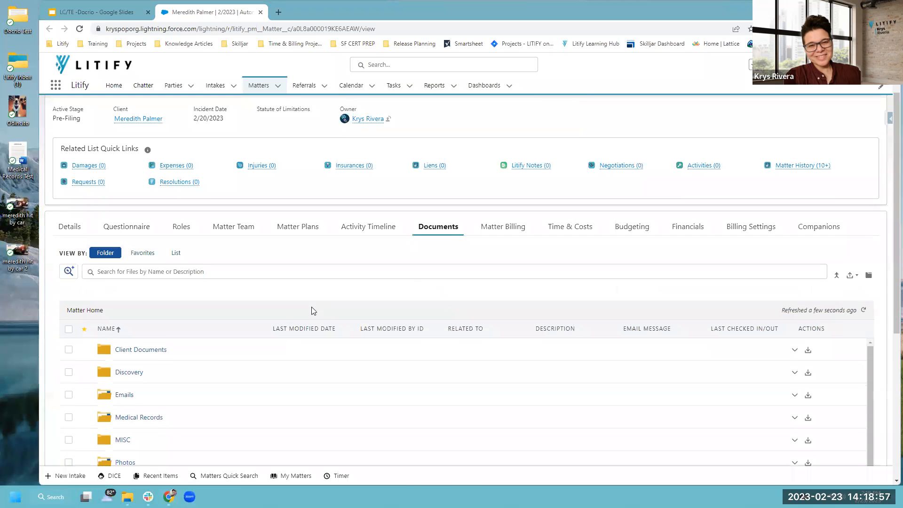
scroll(360, 253, down, 1)
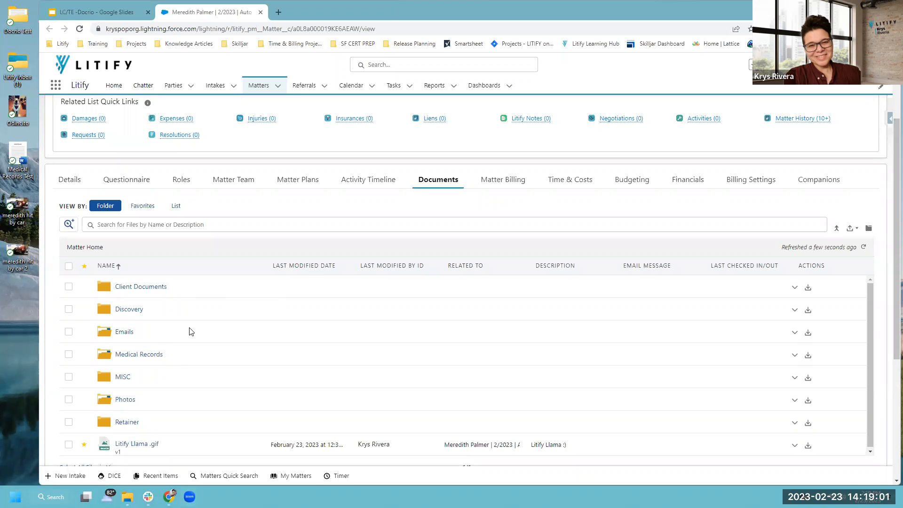
click(130, 357)
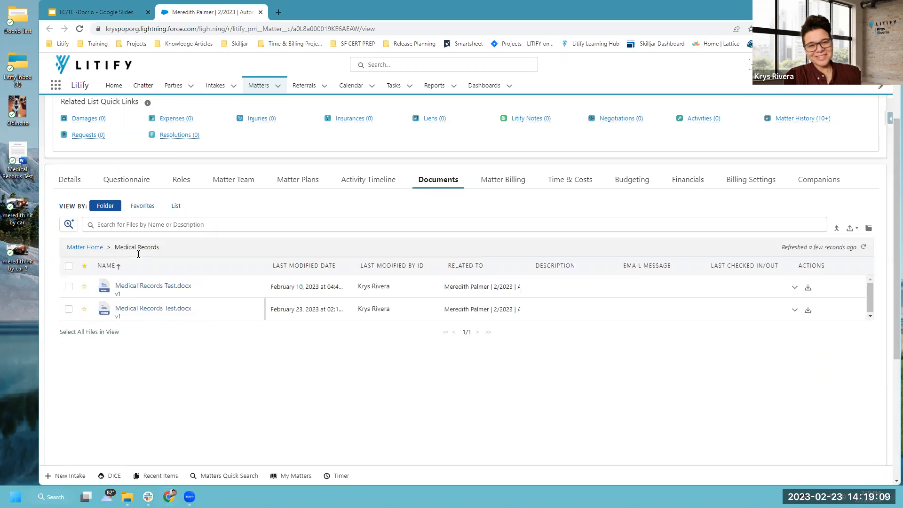
click(87, 247)
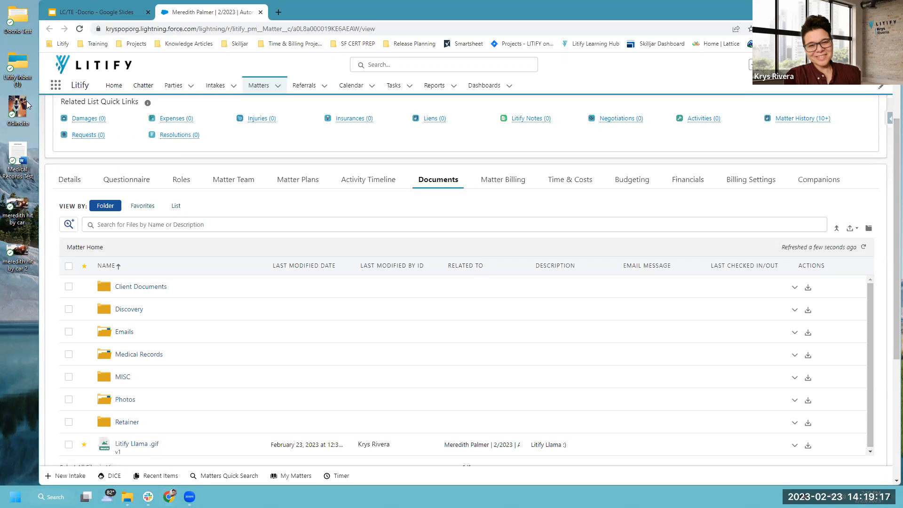
drag(13, 19, 381, 342)
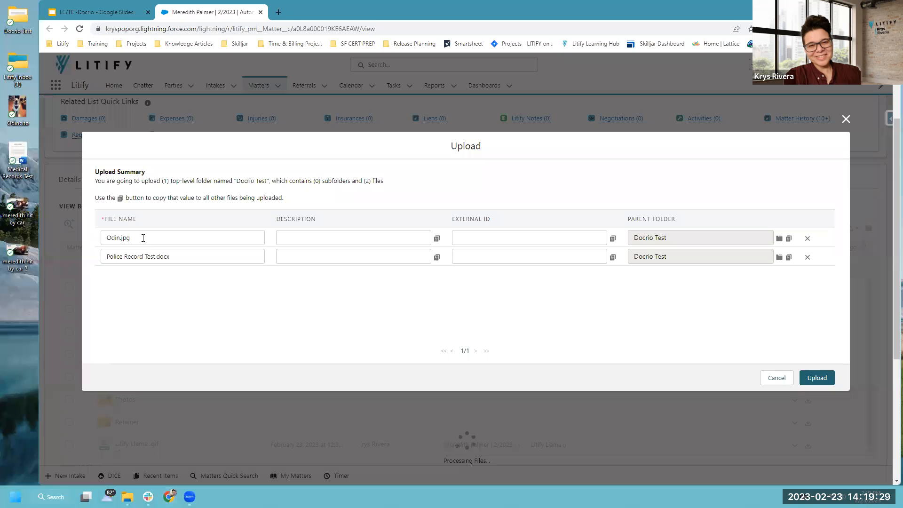
Route Odin.jpg to the Photos folder and upload both Docrio Test files.
click(198, 255)
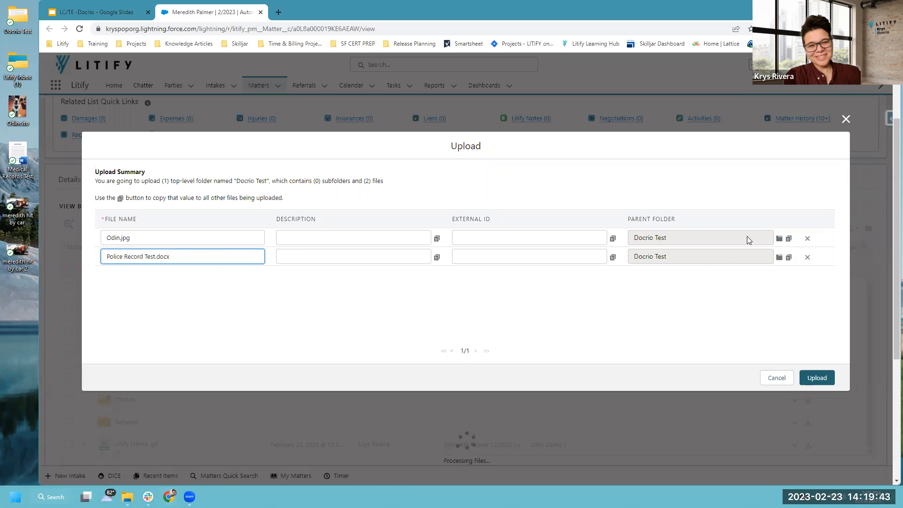
click(779, 240)
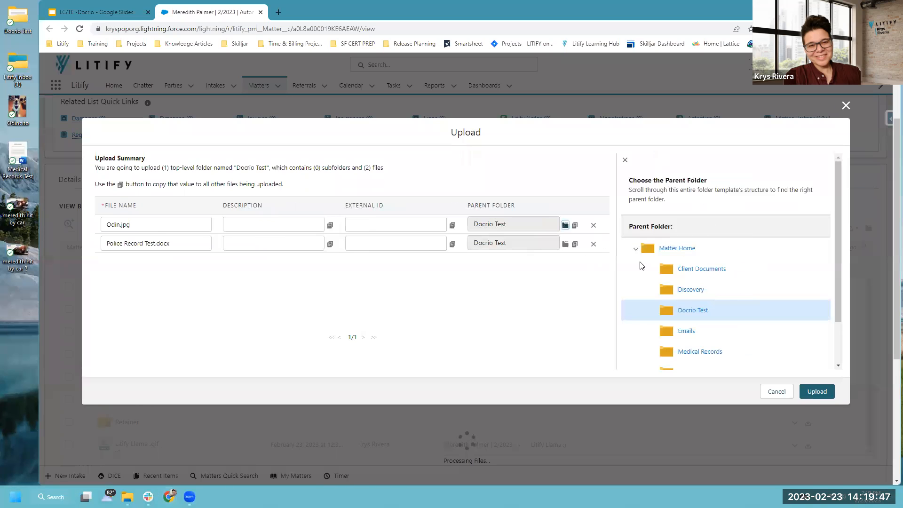
scroll(723, 309, down, 2)
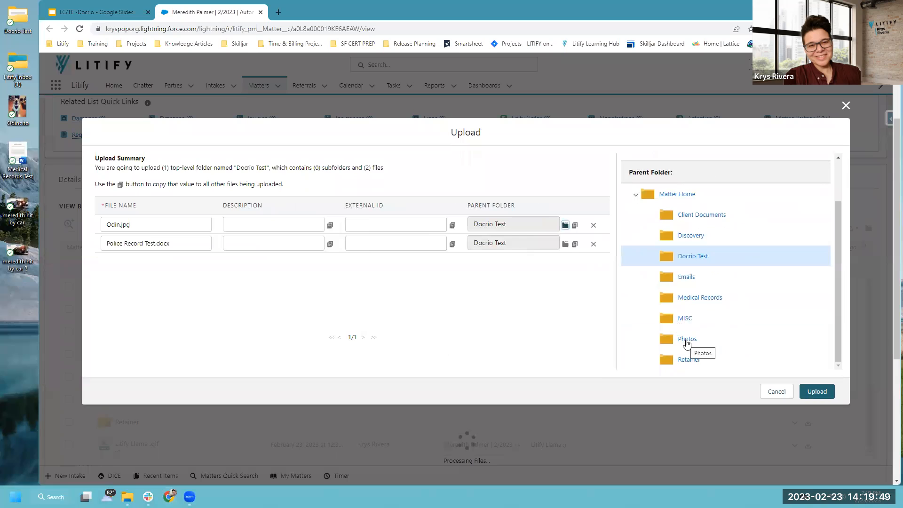
click(689, 340)
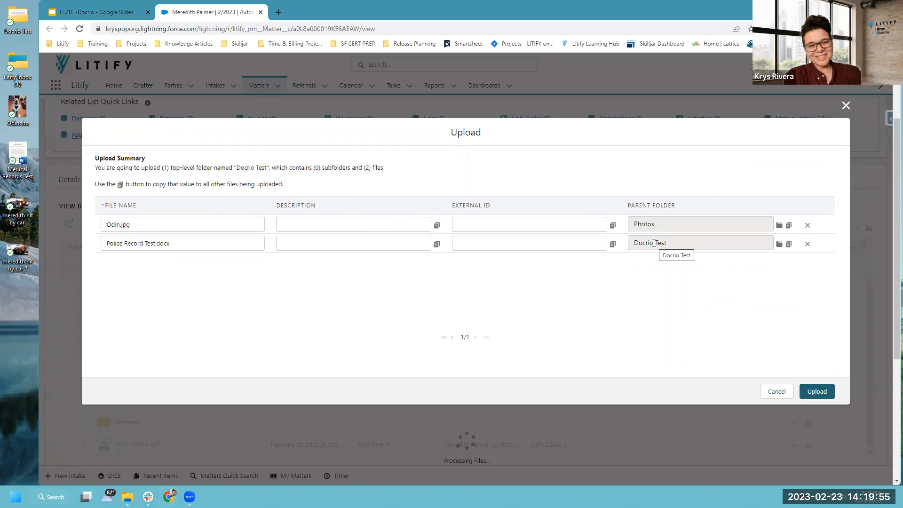
click(816, 391)
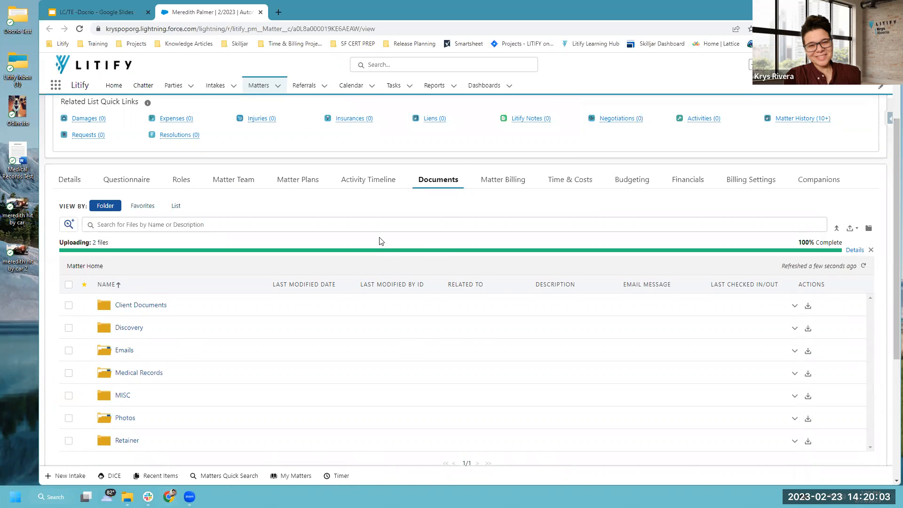
Scroll down the Matter Home folder list and open the Photos folder.
scroll(349, 238, down, 2)
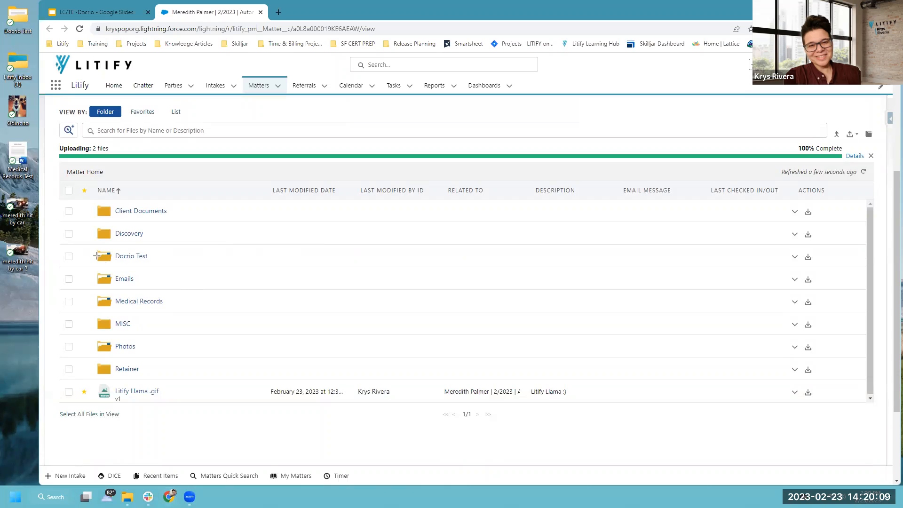
drag(86, 244, 167, 266)
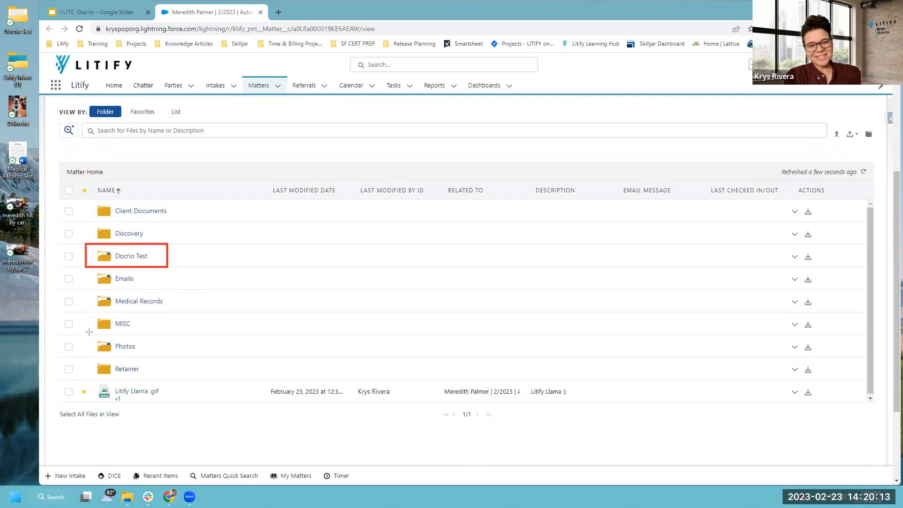
drag(83, 309, 151, 339)
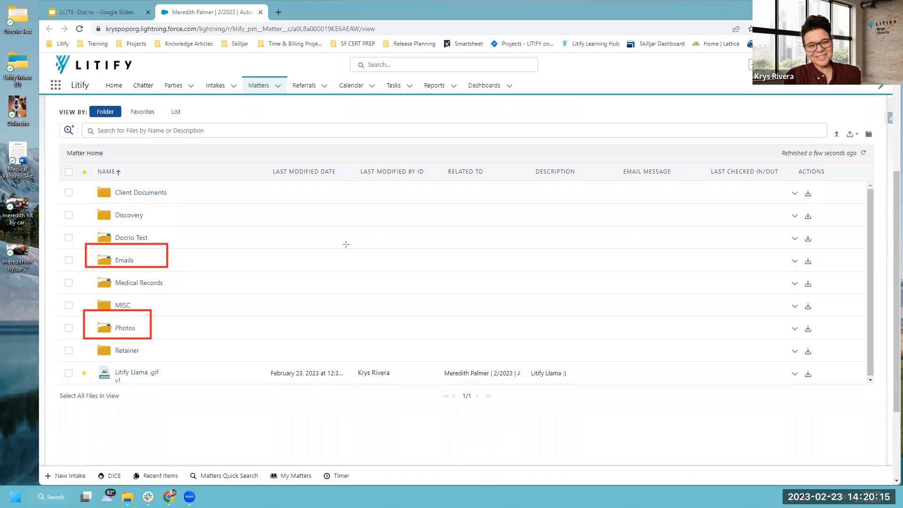
click(125, 328)
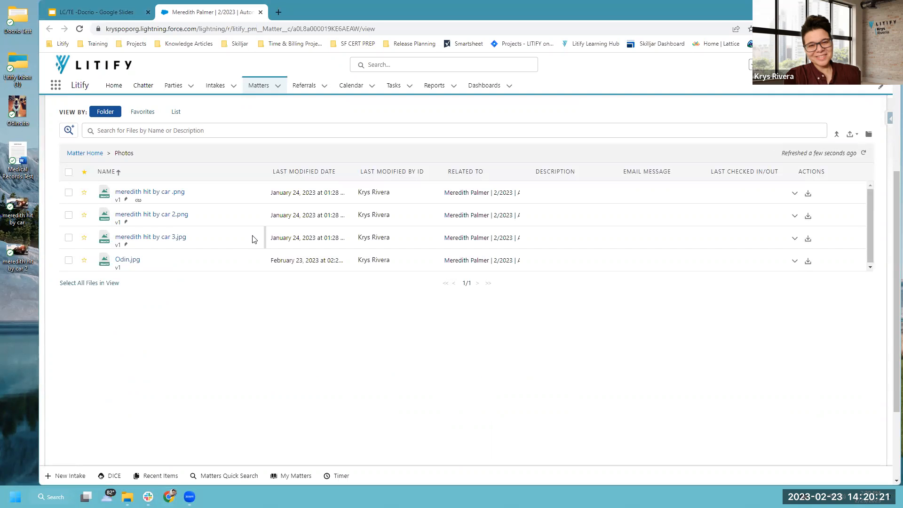
Preview Odin.jpg, go back to Matter Home via the breadcrumb, and close the preview panel.
click(126, 261)
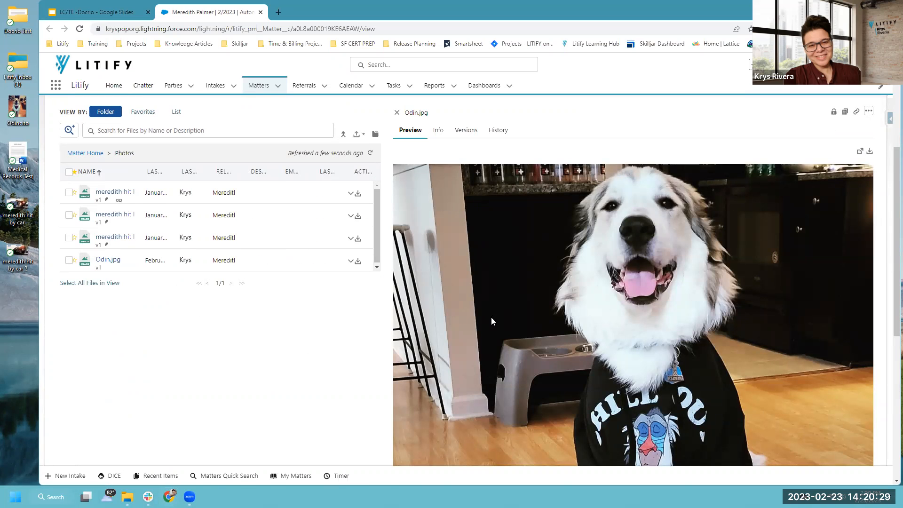
scroll(491, 317, down, 3)
scroll(490, 316, up, 2)
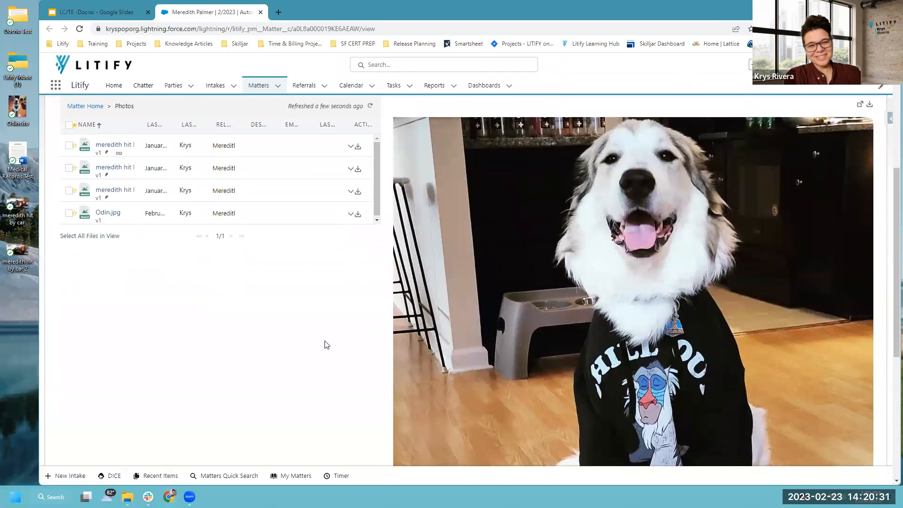
scroll(272, 344, up, 1)
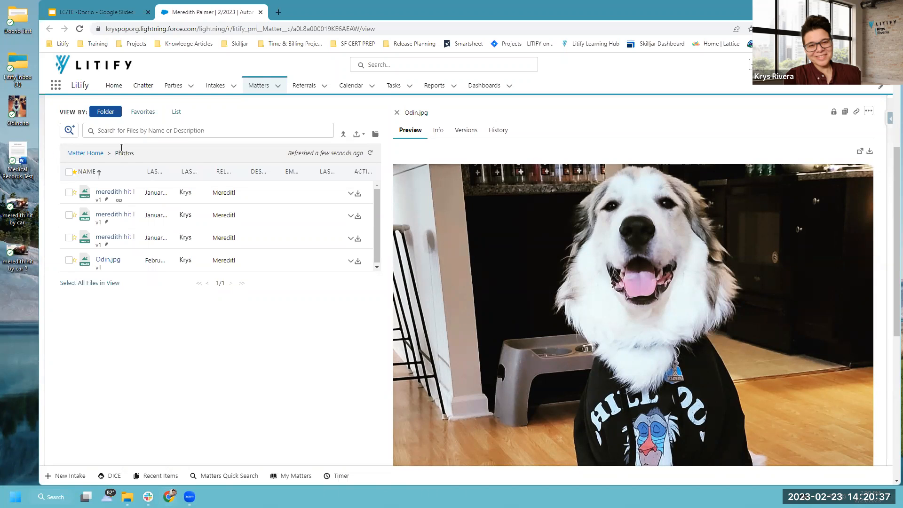
click(90, 155)
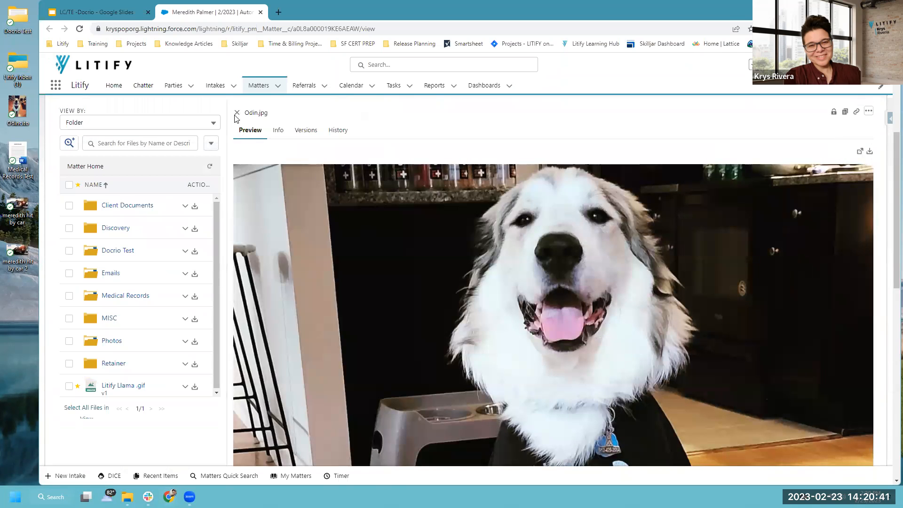
click(237, 112)
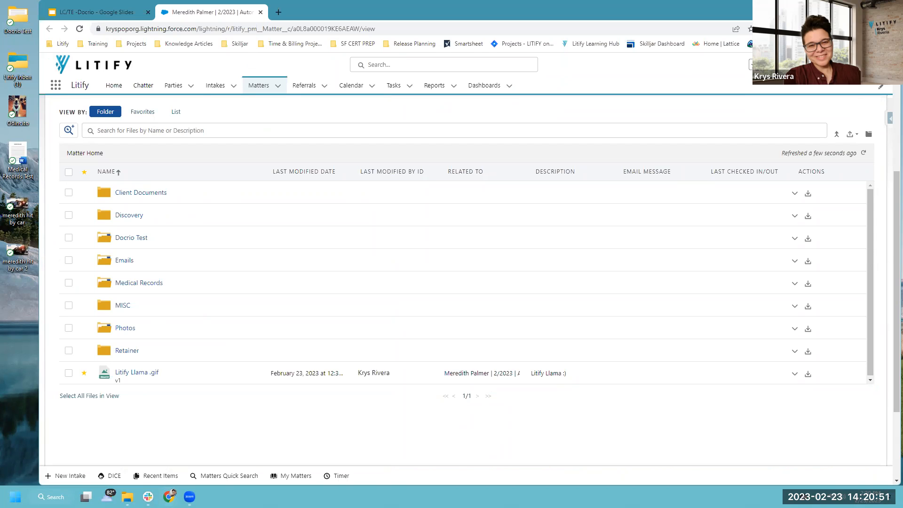
Create a new folder named 'Test' at Matter Home with the Create Folder icon.
mouse_move(840, 120)
mouse_down()
mouse_move(860, 149)
mouse_move(850, 121)
mouse_up()
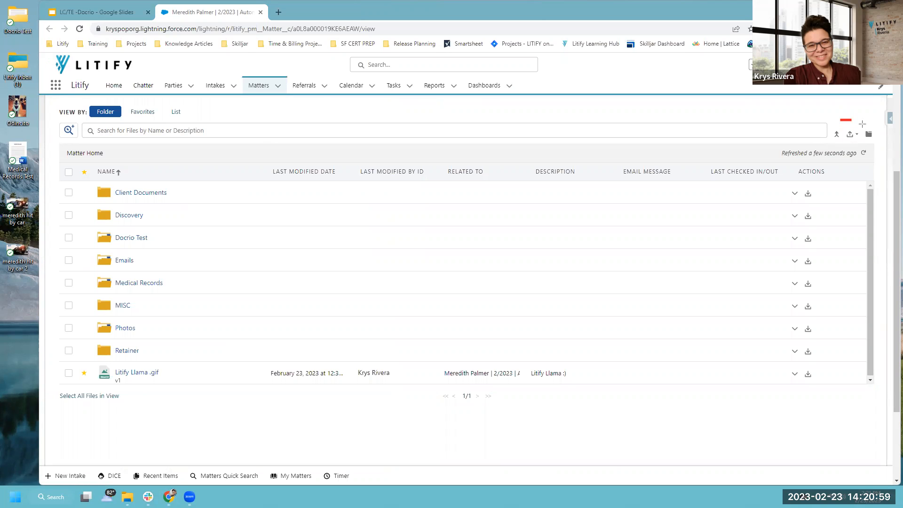
drag(860, 120, 879, 146)
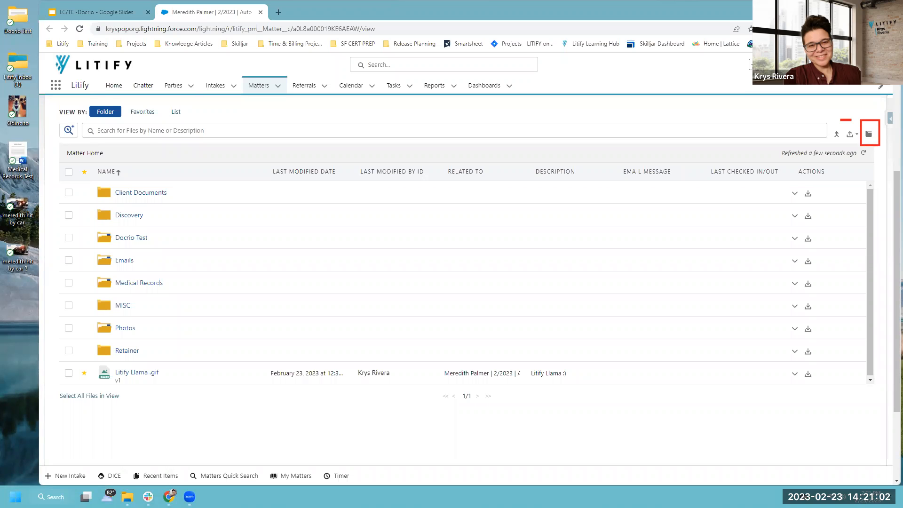
click(869, 136)
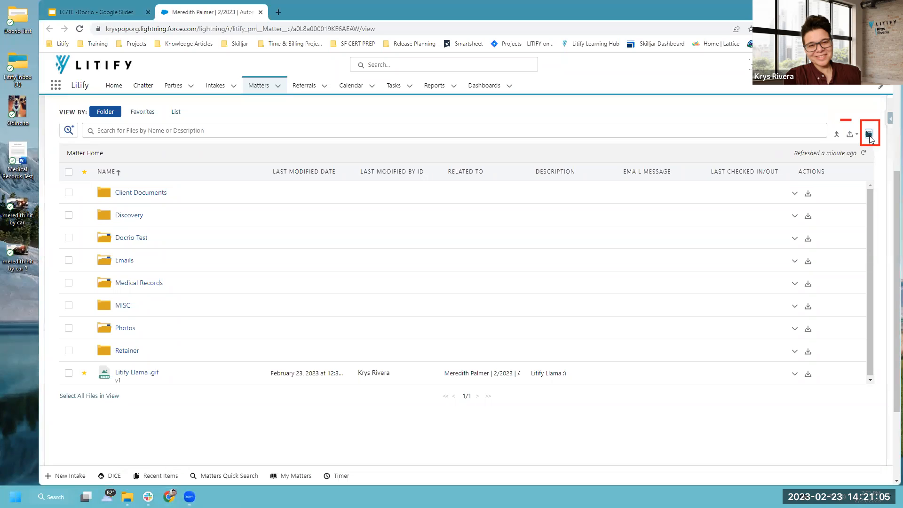
click(869, 136)
click(290, 280)
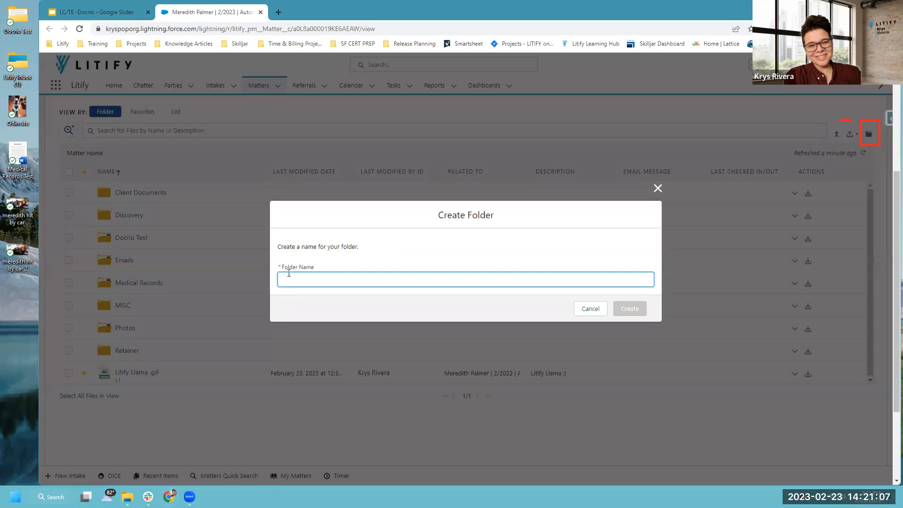
text(Test)
click(622, 309)
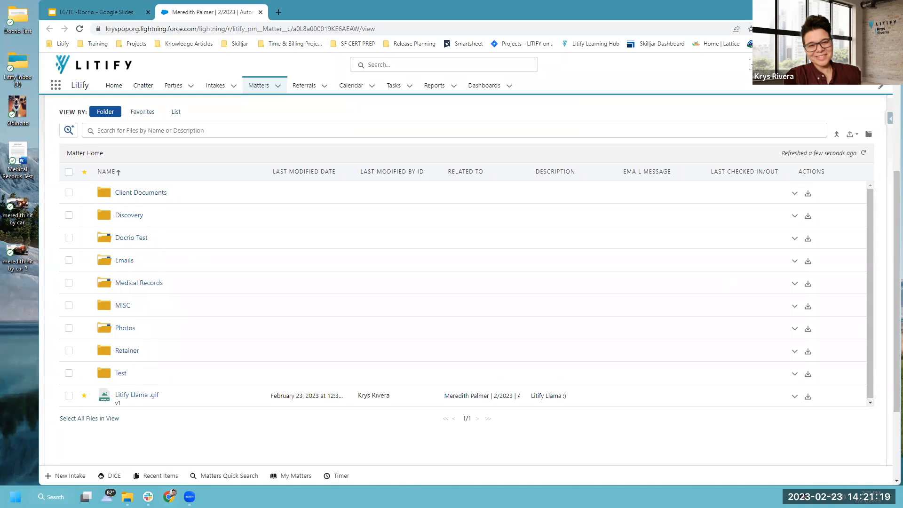
drag(827, 119, 841, 144)
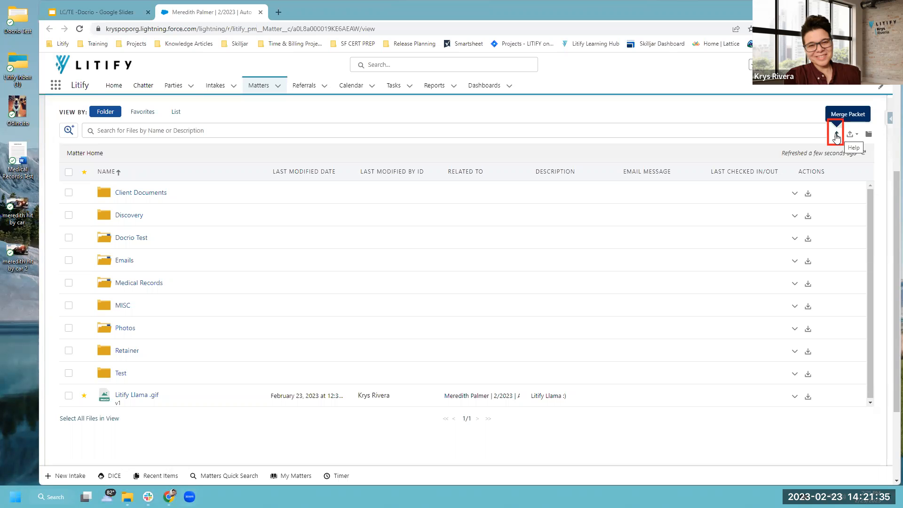
Search the merge packet list for 'rep' and then '001', clearing each search afterward.
click(836, 138)
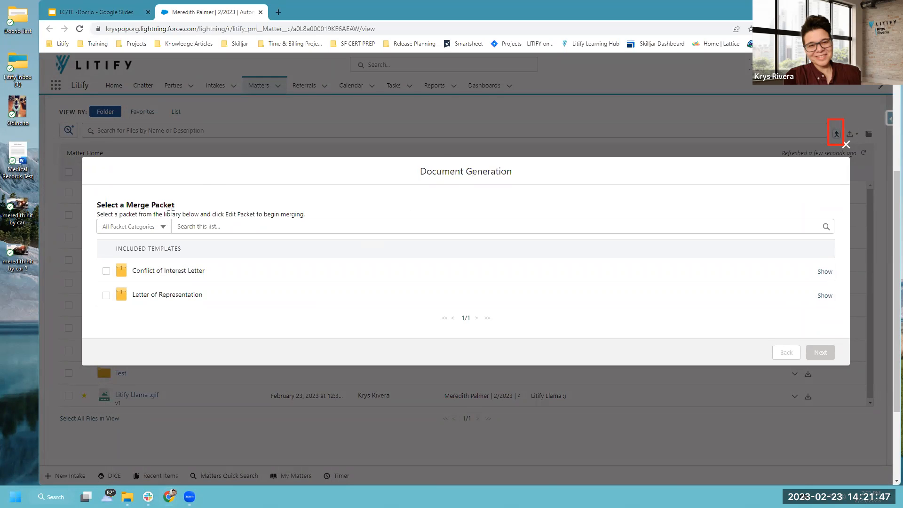
drag(171, 209, 539, 245)
mouse_move(700, 237)
mouse_down()
mouse_move(839, 245)
mouse_move(843, 236)
mouse_up()
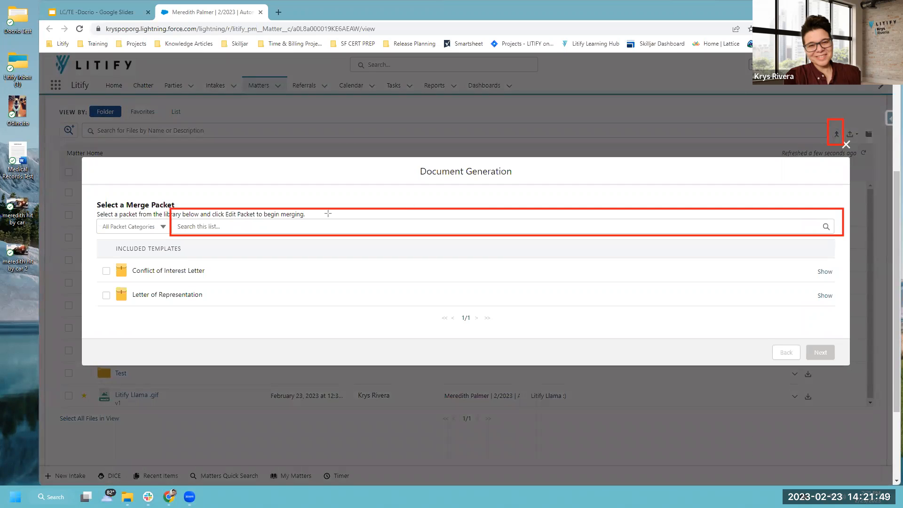
click(207, 229)
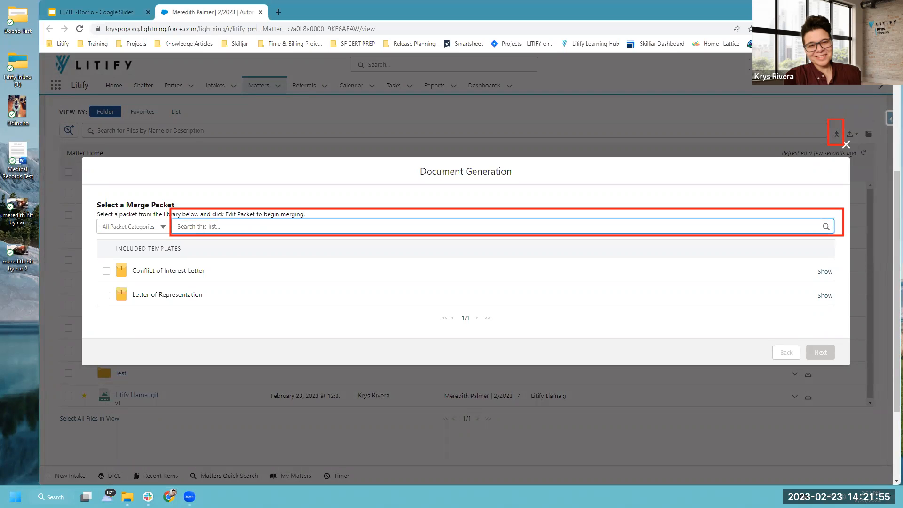
text(rep)
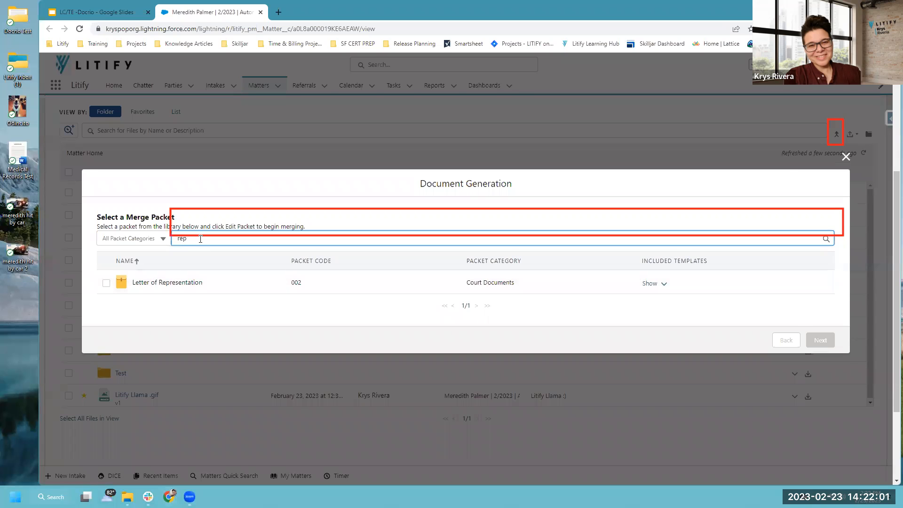
key(BackSpace)
key(BackSpace)
key(BackSpace)
text(001)
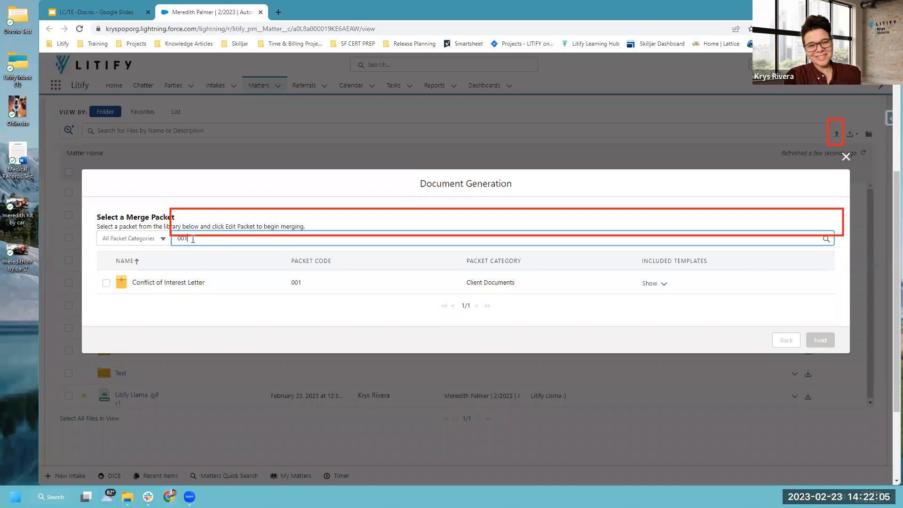
key(BackSpace)
key(BackSpace)
key(BackSpace)
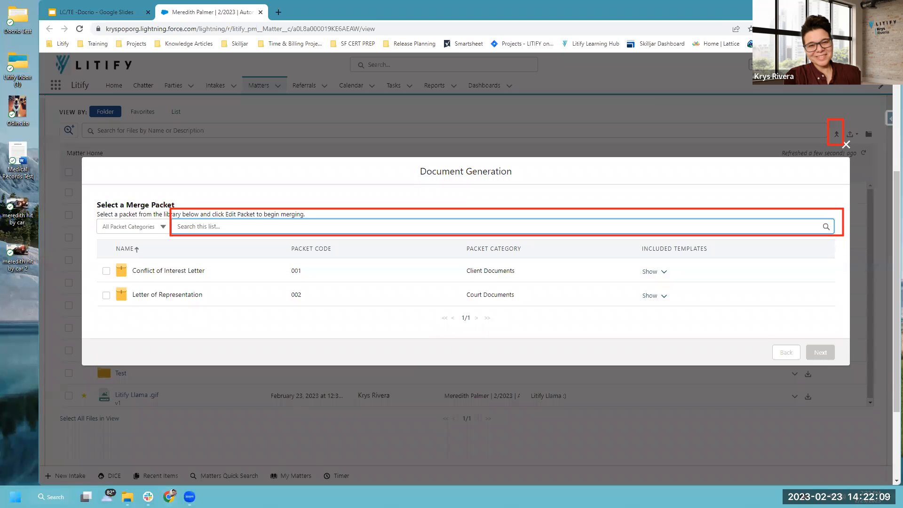
Try the Client and Court Documents category filters, then select Letter of Representation and show its templates.
click(160, 227)
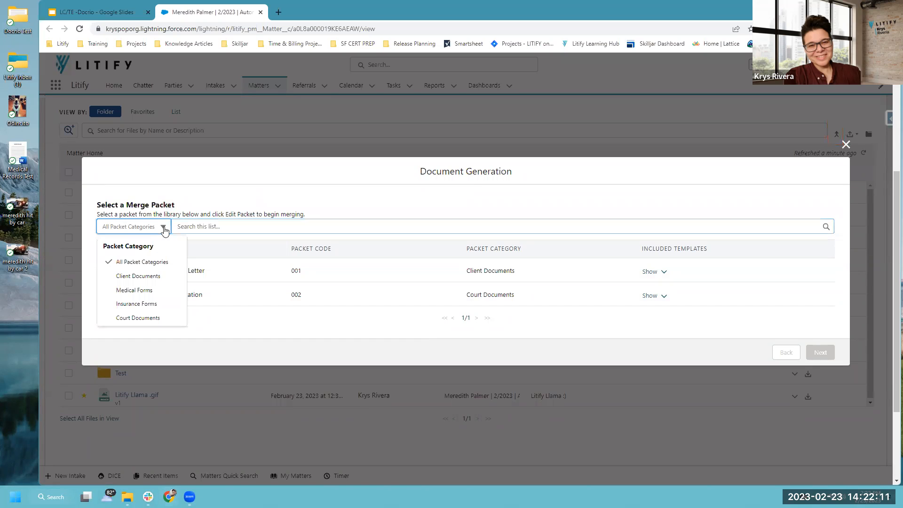
click(134, 277)
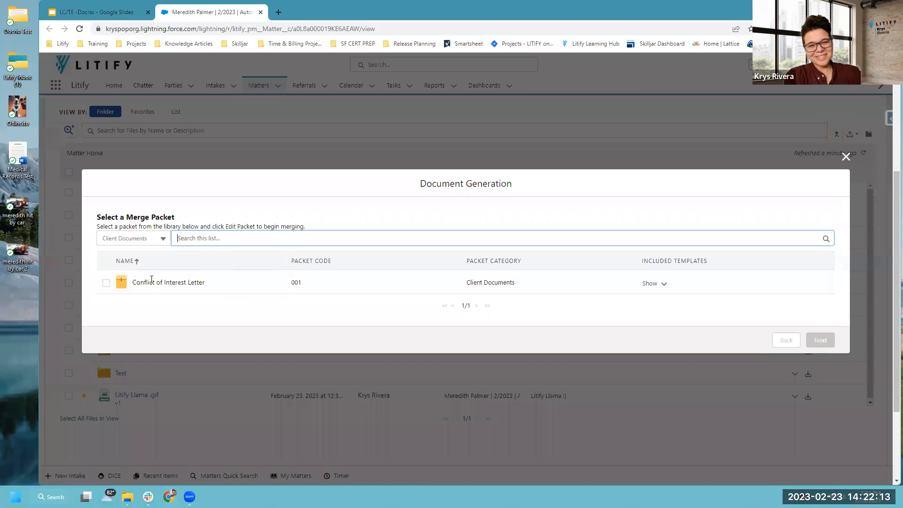
click(162, 240)
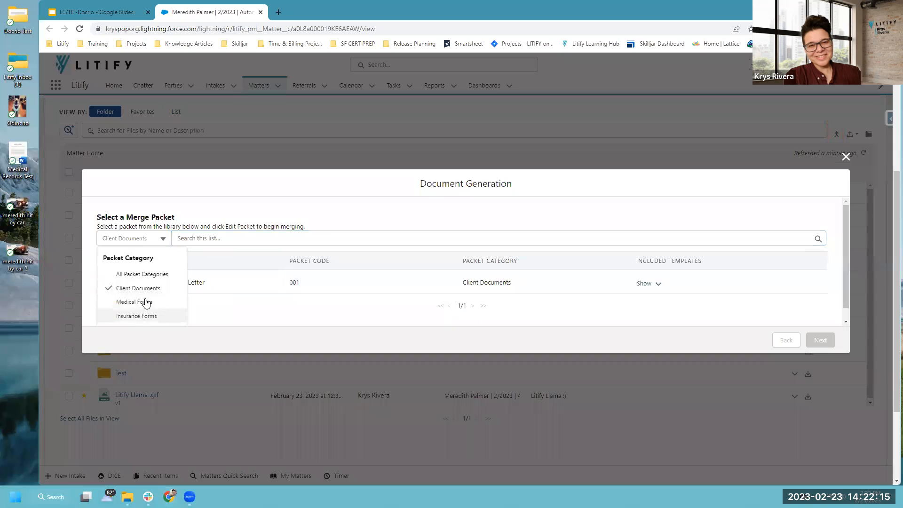
scroll(134, 296, down, 1)
click(131, 316)
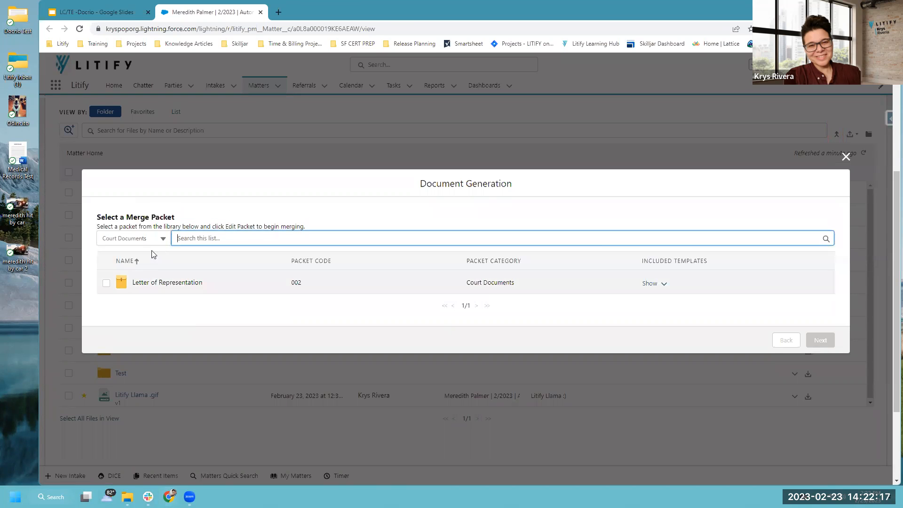
click(159, 240)
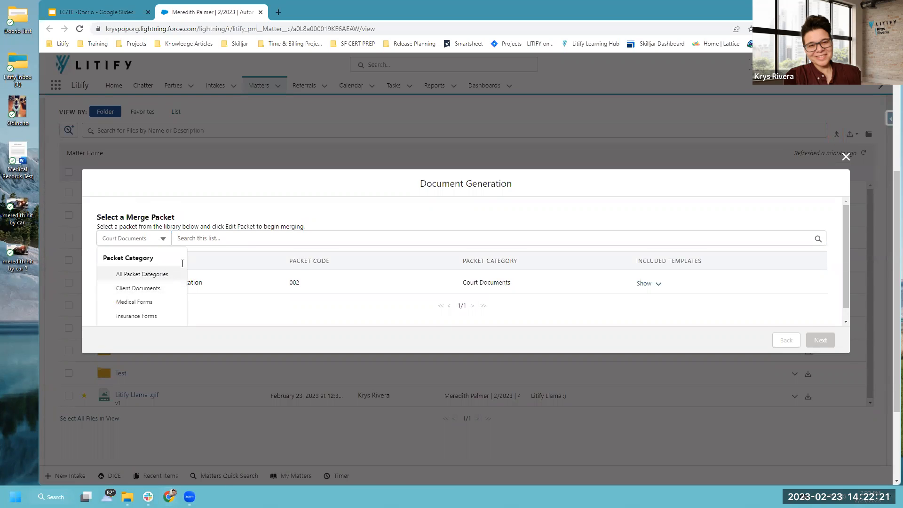
click(179, 274)
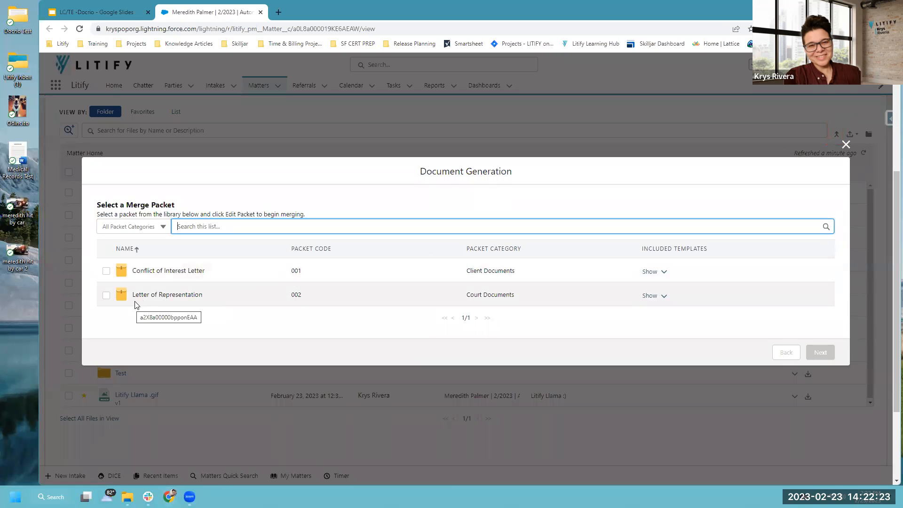
click(107, 296)
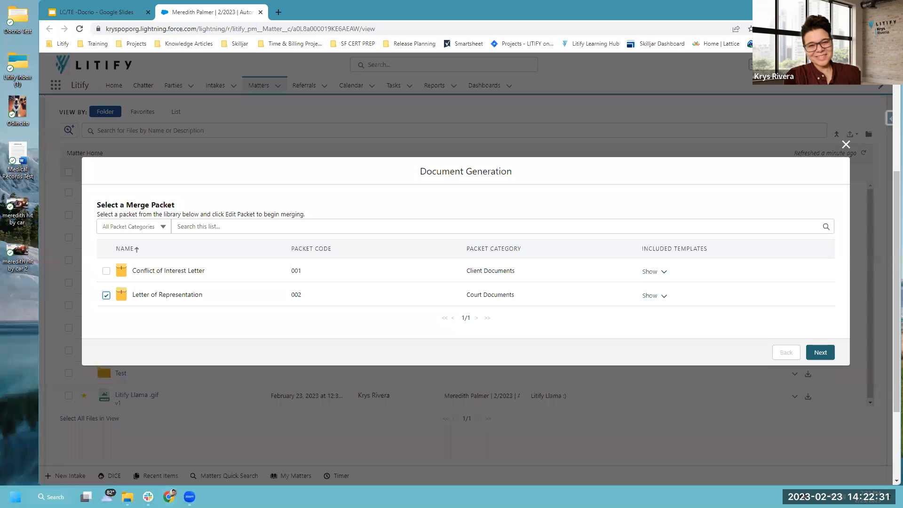
click(663, 296)
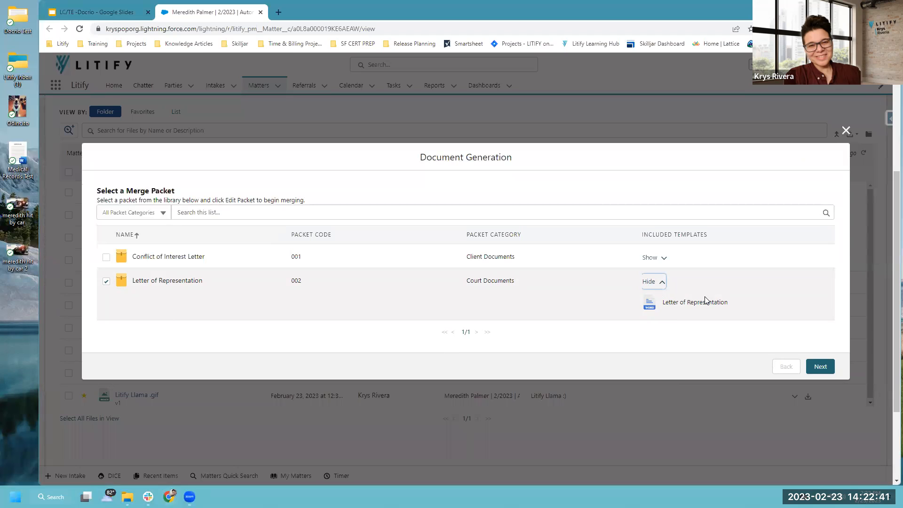
Continue to the Letter of Representation fill-in form and scroll down to its merge fields.
click(819, 367)
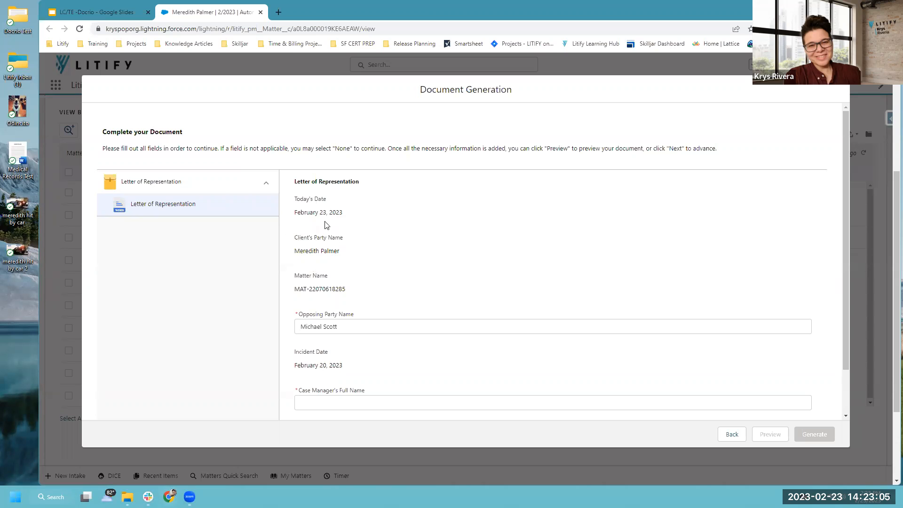
scroll(367, 301, down, 1)
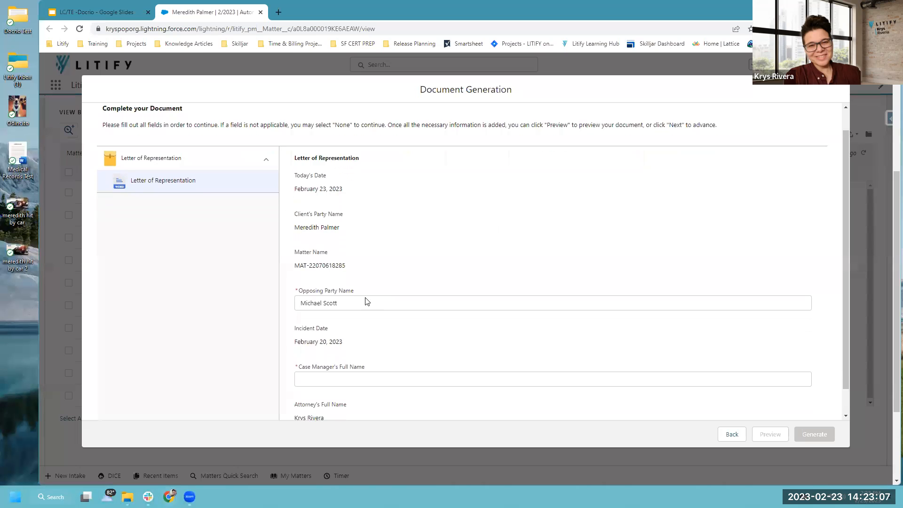
scroll(367, 300, down, 1)
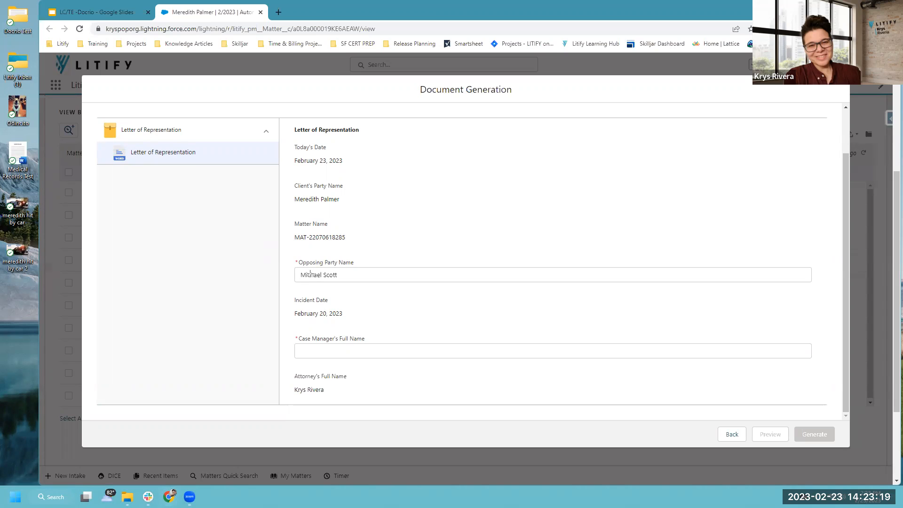
Highlight the required Opposing Party Name and Case Manager's Full Name fields, noting generation is still blocked.
drag(285, 248, 827, 288)
drag(296, 272, 282, 273)
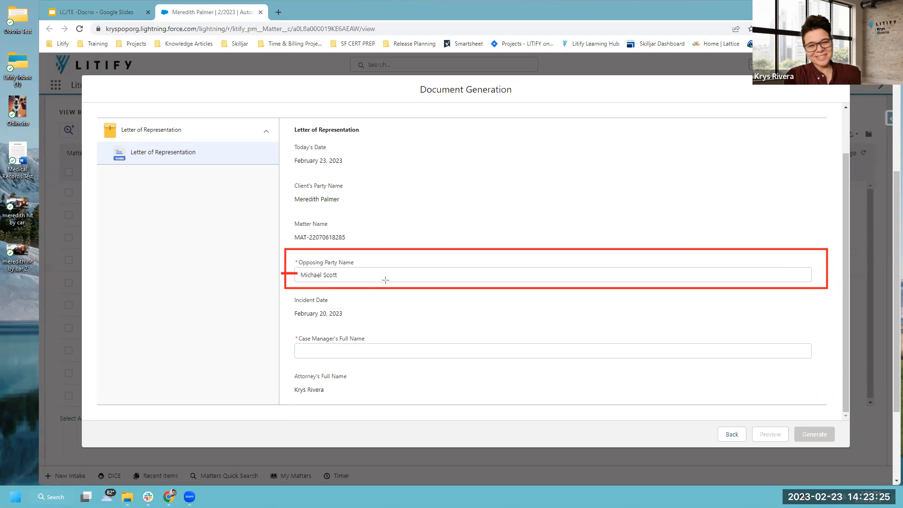
drag(293, 255, 299, 265)
mouse_move(284, 326)
mouse_down()
mouse_move(536, 360)
mouse_move(823, 363)
mouse_up()
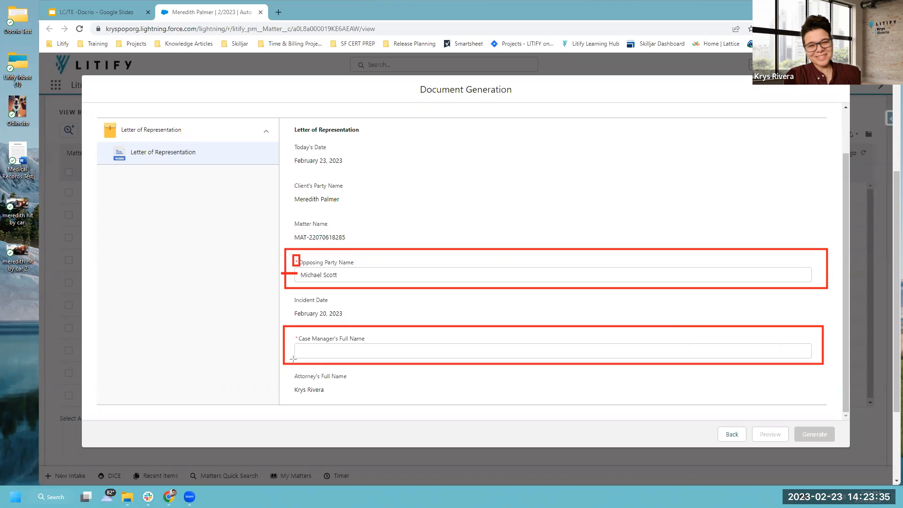
mouse_move(301, 353)
mouse_down()
mouse_move(287, 352)
mouse_move(299, 342)
mouse_up()
mouse_move(741, 409)
mouse_down()
mouse_move(847, 452)
mouse_move(841, 445)
mouse_up()
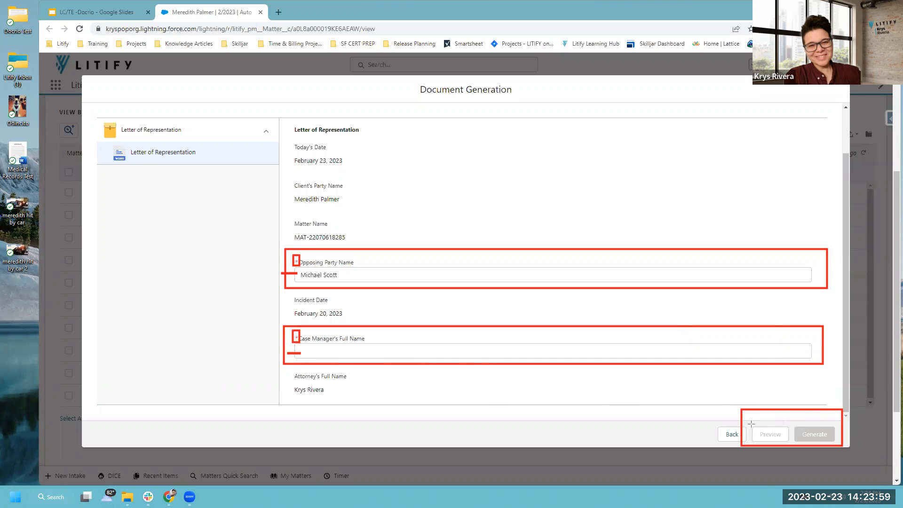
mouse_move(744, 418)
mouse_down()
mouse_move(788, 445)
mouse_move(842, 445)
mouse_up()
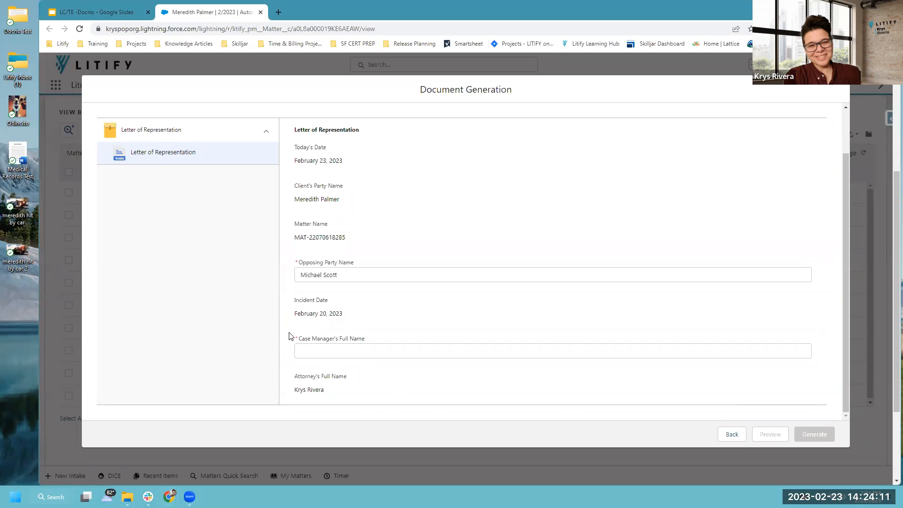
Enter the case manager's full name, confirm Preview and Generate are enabled, then go back.
click(312, 353)
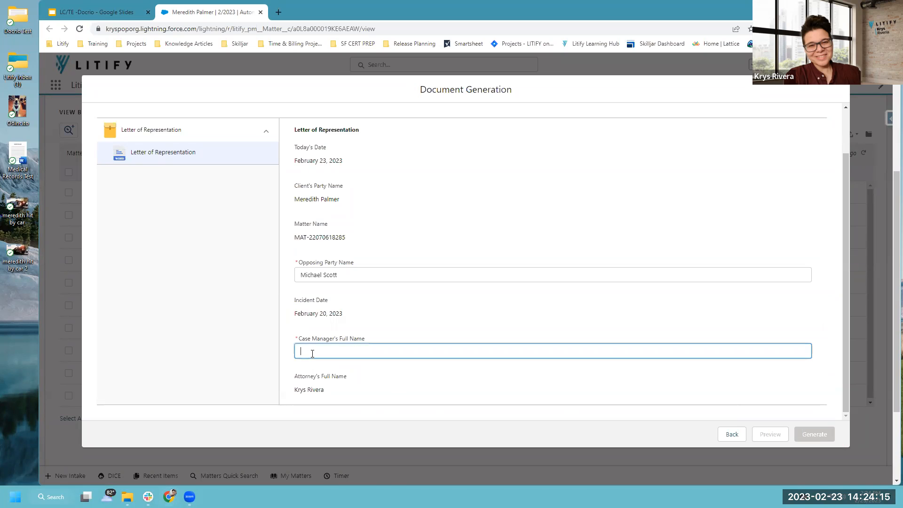
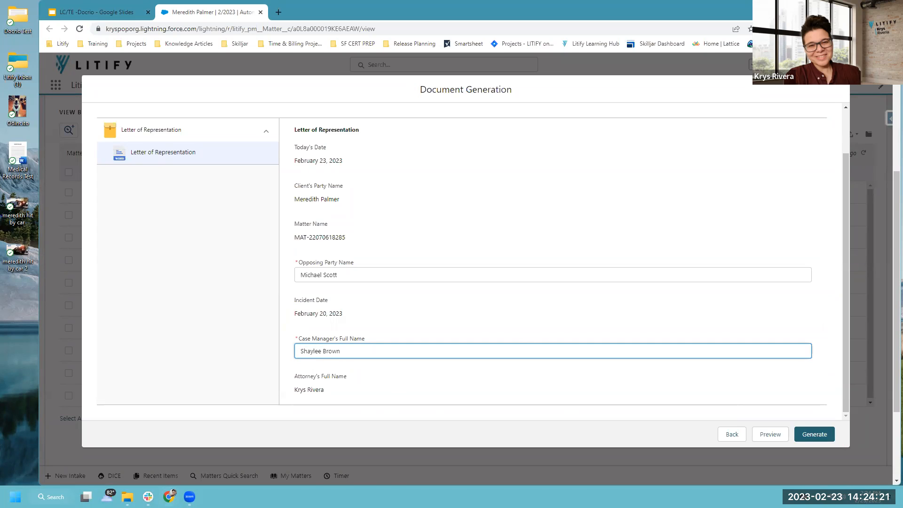
drag(741, 411, 841, 445)
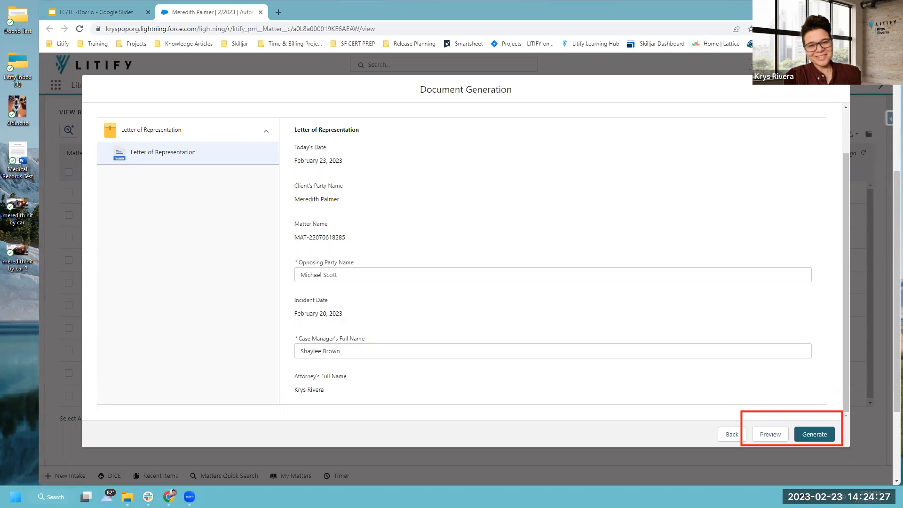
key(ctrl+z)
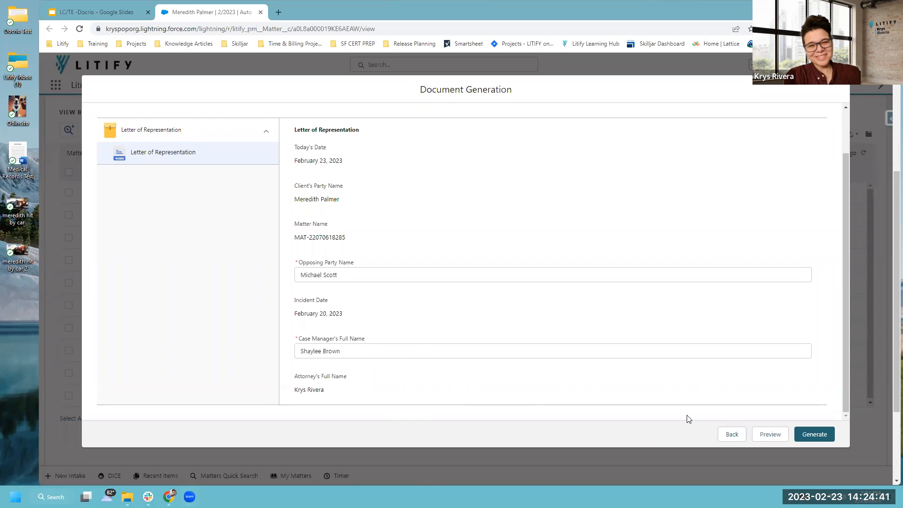
click(732, 434)
Close the Document Generation dialog and highlight the matter's insurance records and roles.
click(846, 174)
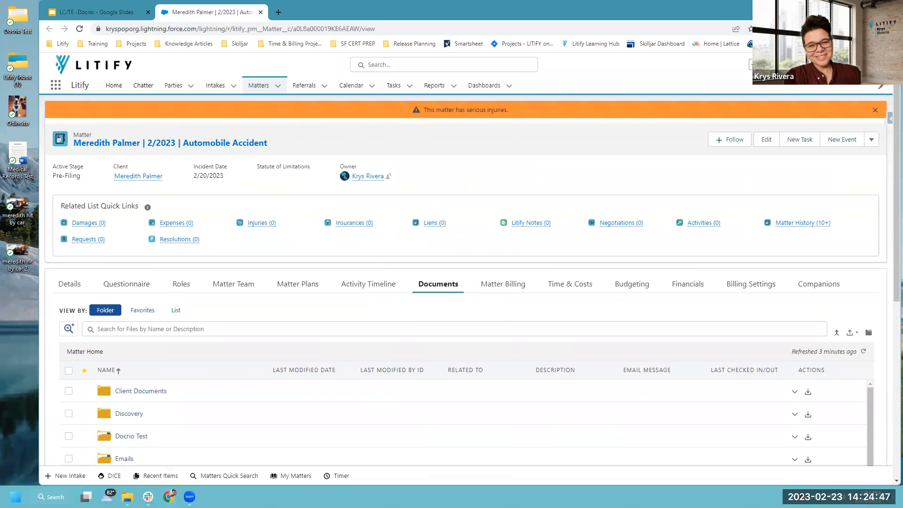
drag(311, 206, 382, 235)
drag(161, 268, 200, 295)
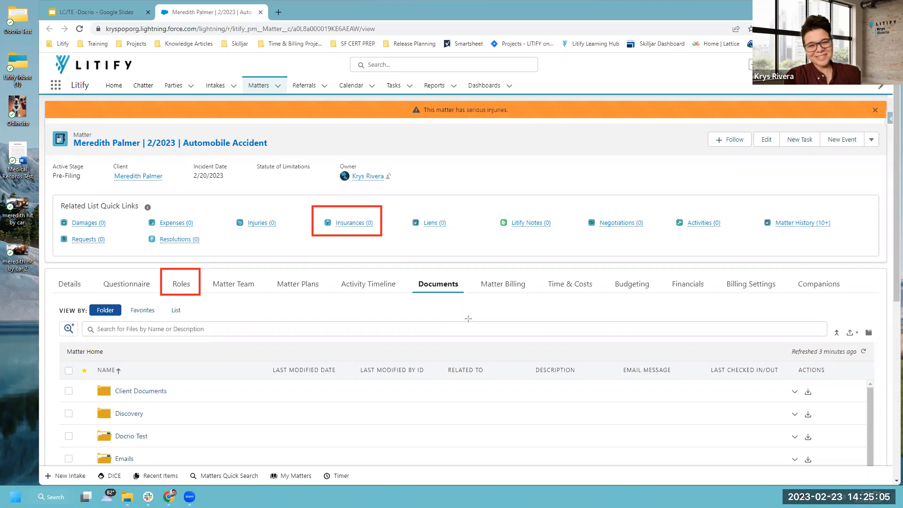
key(Escape)
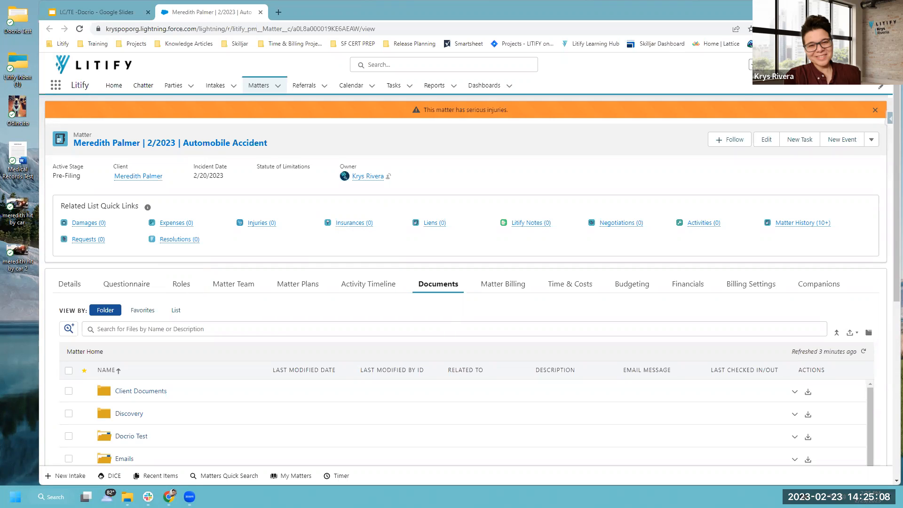
Start a merge packet with Letter of Representation selected and continue to its fill-in form.
click(836, 333)
click(107, 295)
click(819, 352)
Enter the case manager's full name and request a preview of the letter.
scroll(473, 339, down, 2)
click(354, 348)
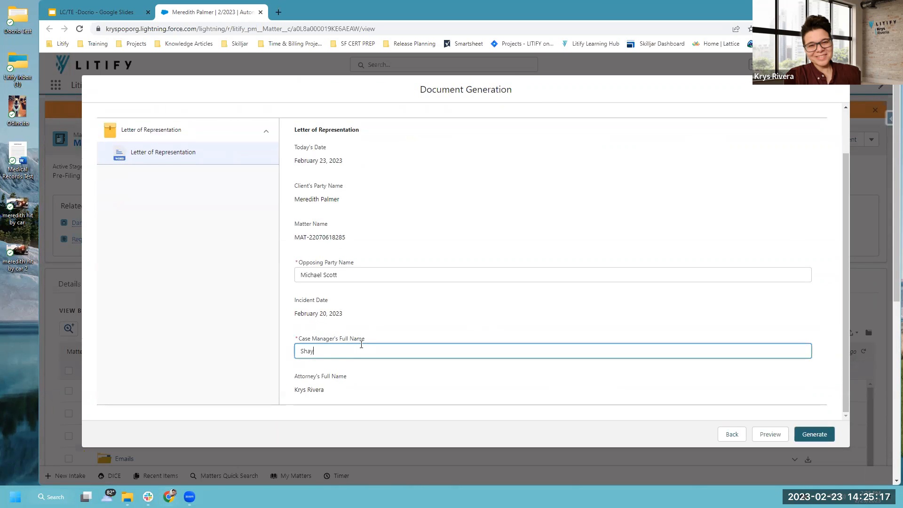
click(766, 434)
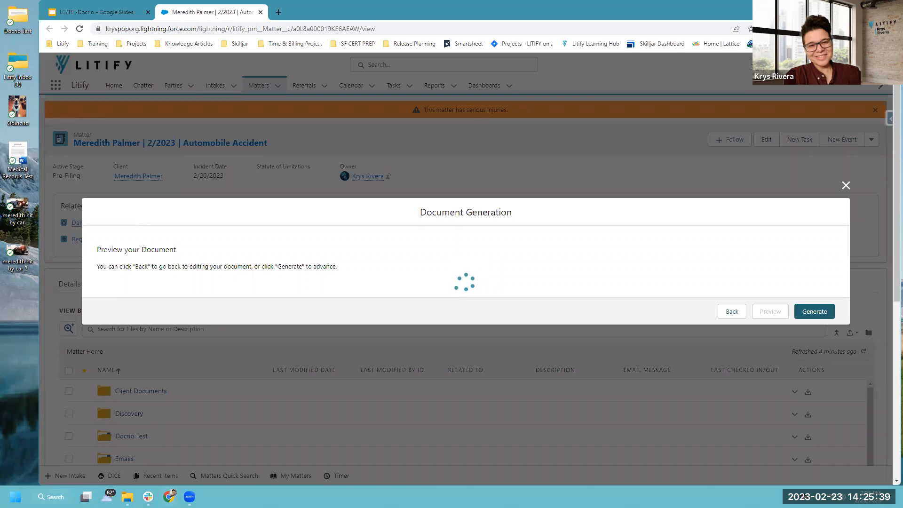
Maximize the browser, scroll through the PDF preview, and generate the Letter of Representation.
click(868, 7)
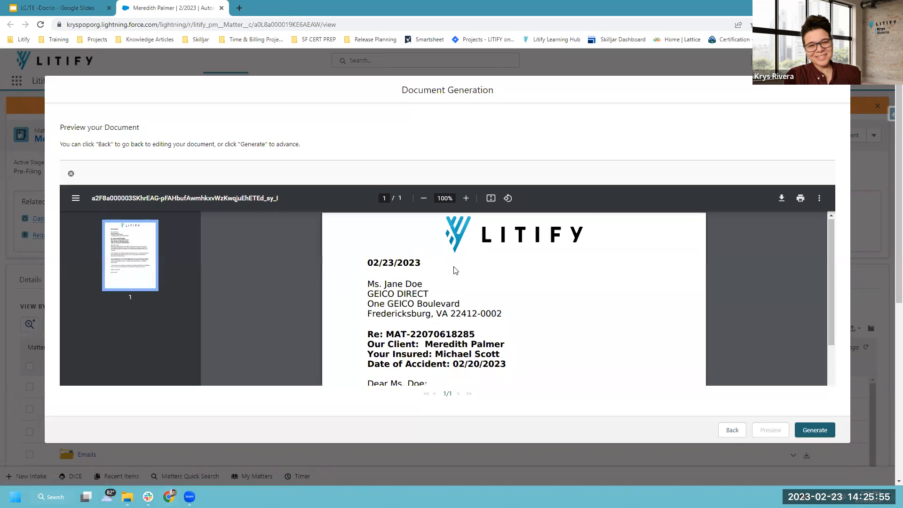
scroll(455, 270, down, 7)
scroll(538, 310, up, 7)
click(816, 431)
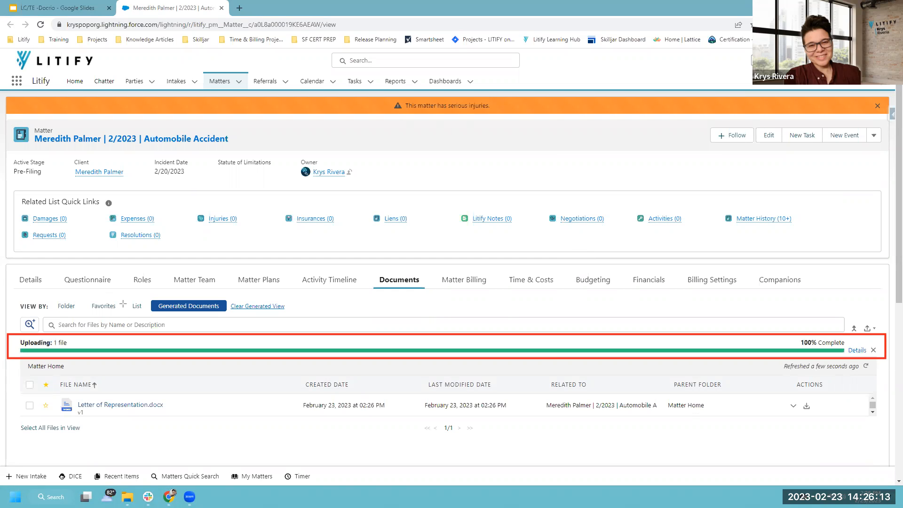
Highlight the Generated Documents view and the new Letter of Representation.docx row.
mouse_move(146, 292)
mouse_down()
mouse_move(189, 314)
mouse_move(229, 316)
mouse_up()
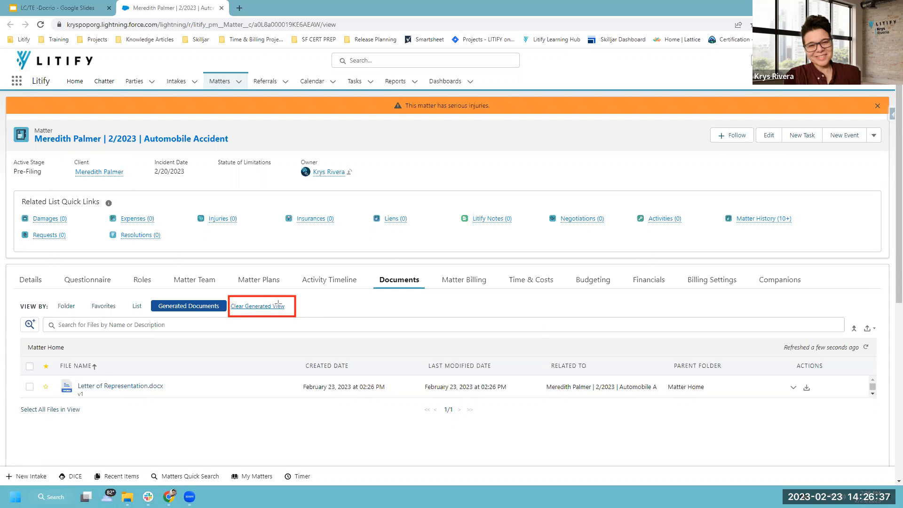
drag(147, 294, 228, 315)
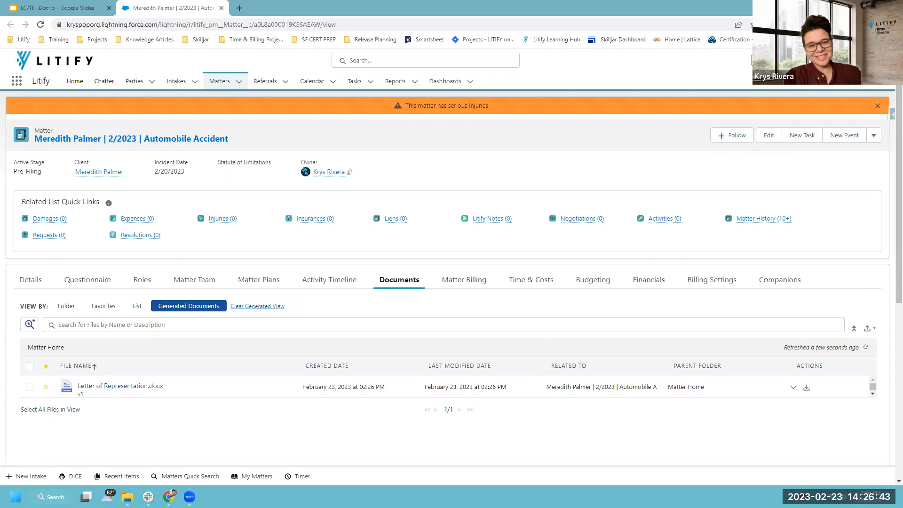
mouse_move(33, 355)
mouse_down()
mouse_move(186, 420)
mouse_move(249, 410)
mouse_up()
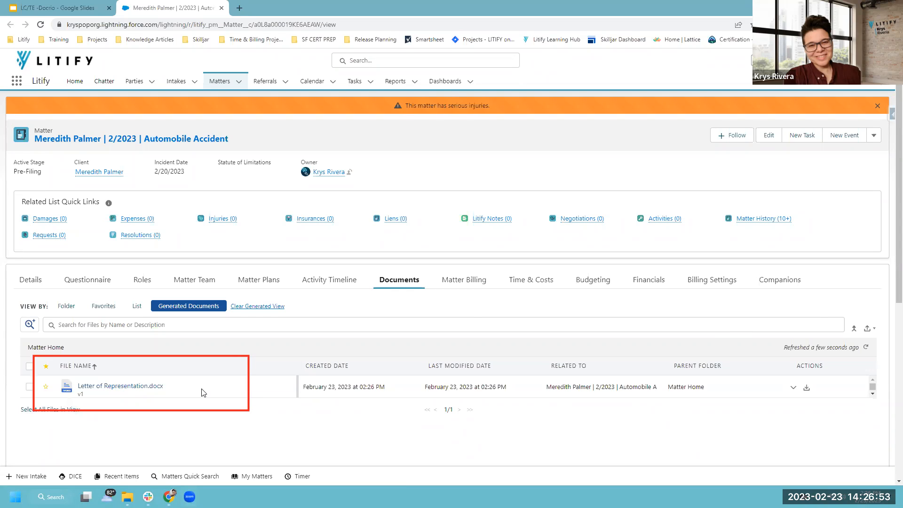
click(90, 388)
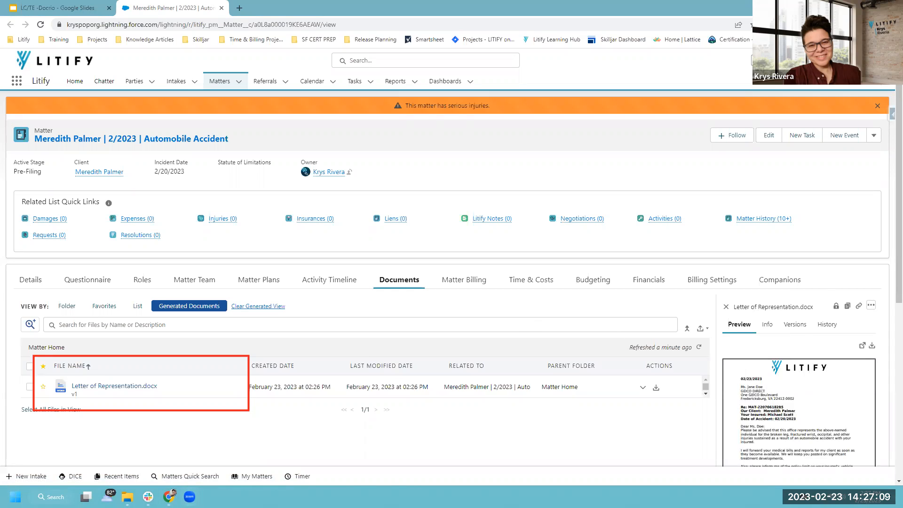
mouse_move(711, 289)
mouse_down()
mouse_move(811, 412)
mouse_move(872, 471)
mouse_move(889, 469)
mouse_up()
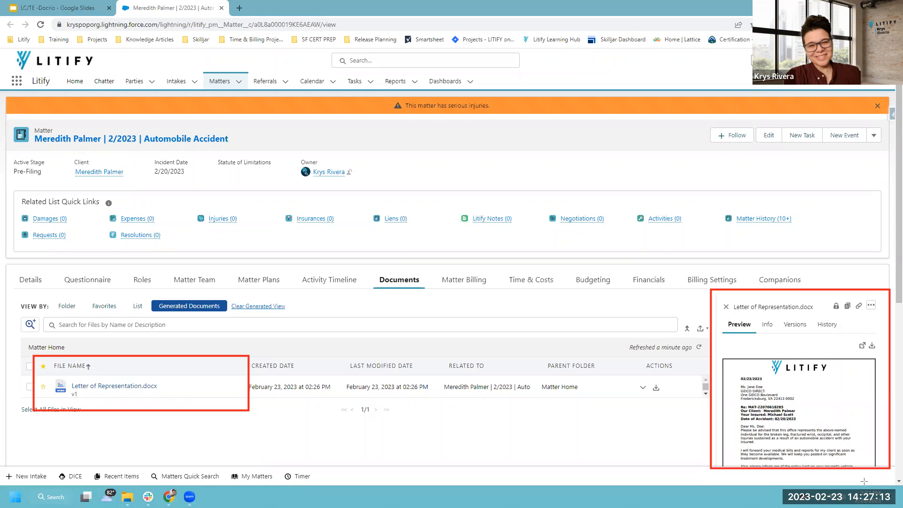
key(Escape)
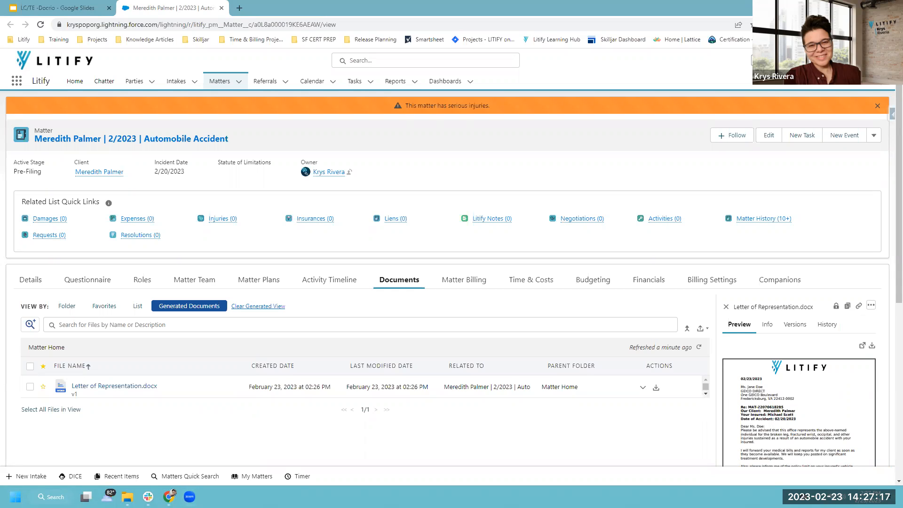
drag(715, 401, 453, 413)
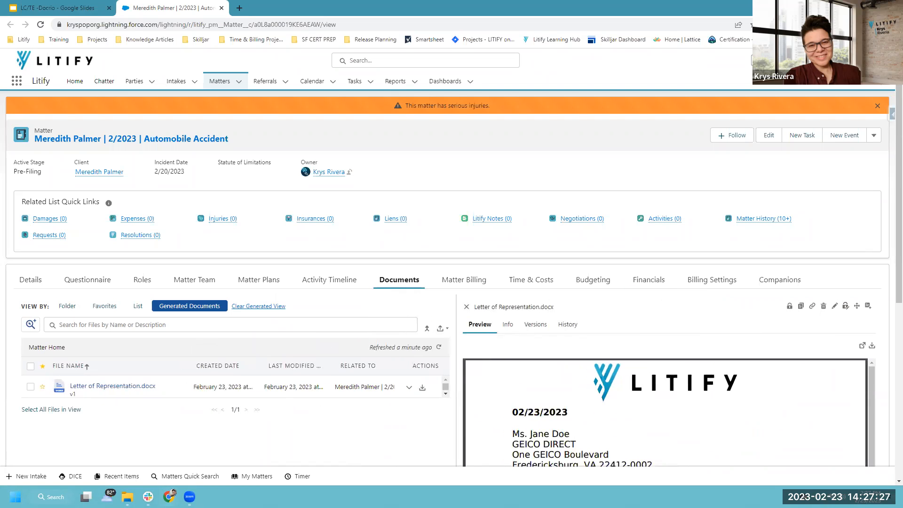
scroll(736, 269, down, 1)
scroll(735, 269, down, 3)
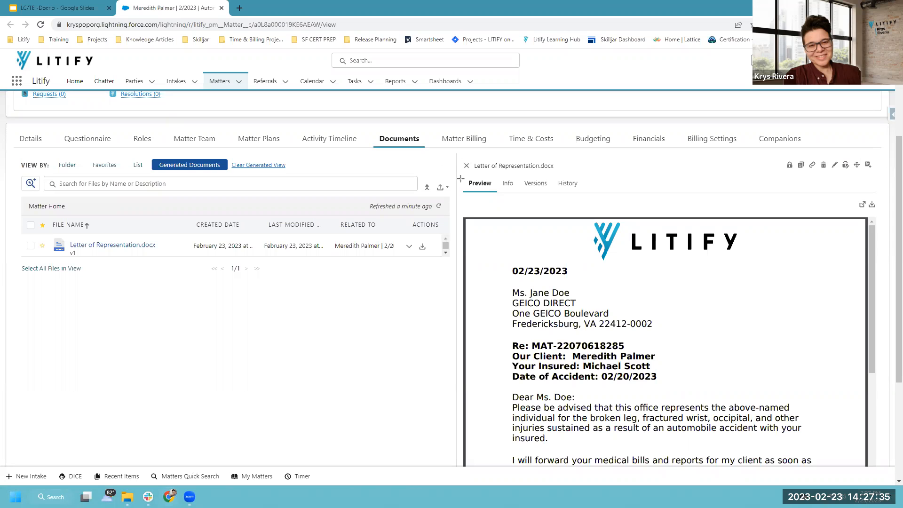
drag(455, 173, 496, 195)
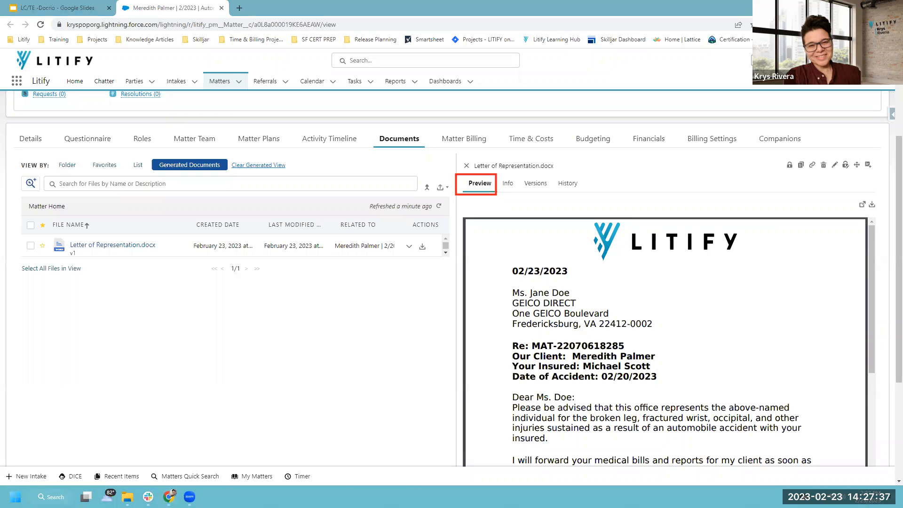
scroll(629, 280, down, 5)
scroll(638, 311, up, 5)
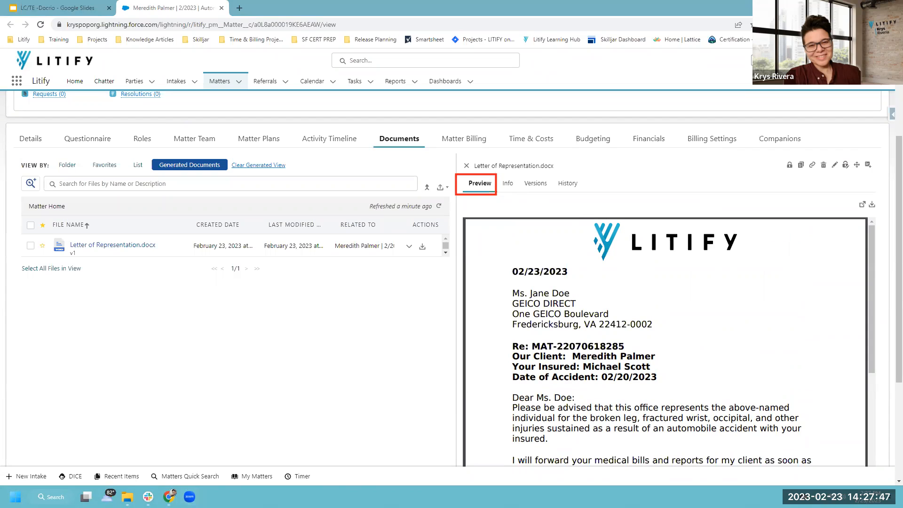
Show the letter's Info details (Matter Home, 118 KB, version 1) and copy its File Link.
click(511, 186)
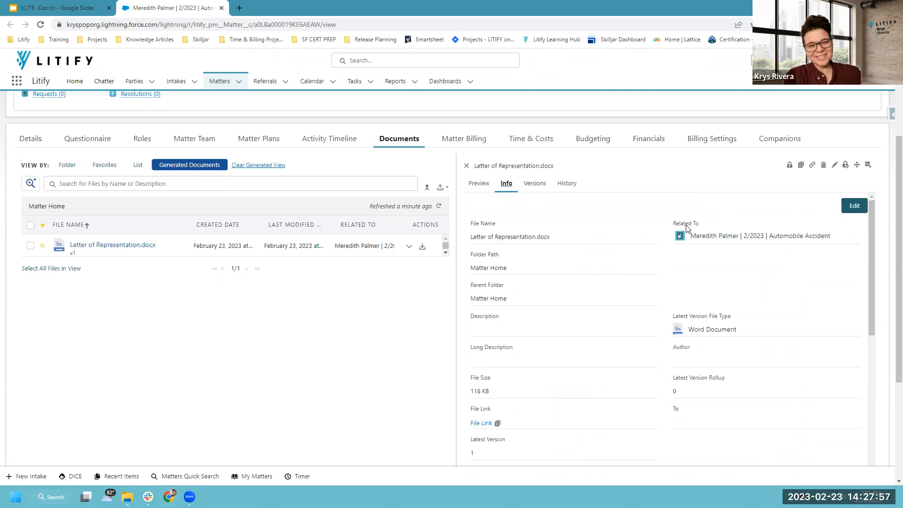
scroll(528, 267, down, 2)
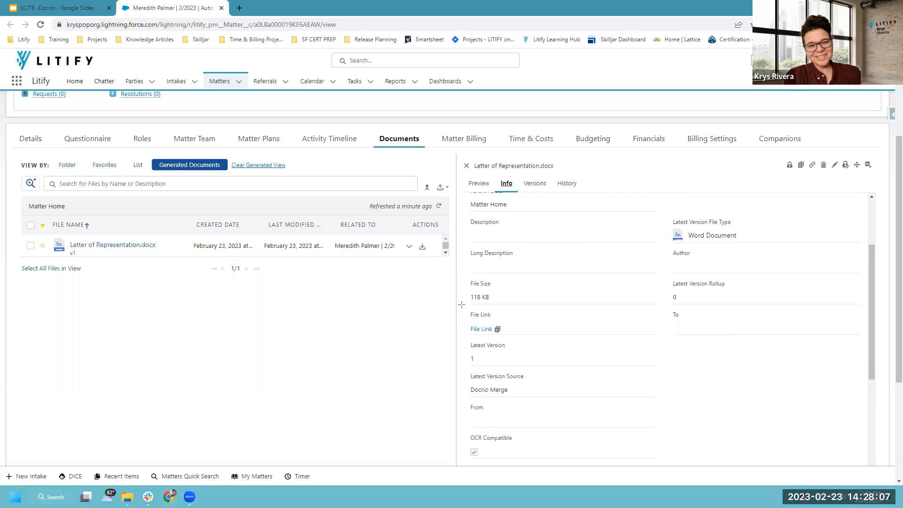
drag(461, 307, 525, 338)
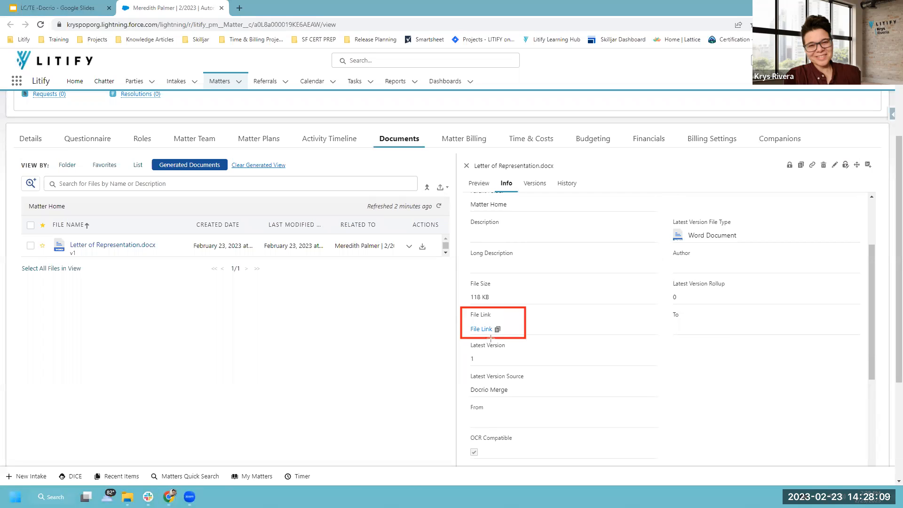
drag(504, 330, 536, 329)
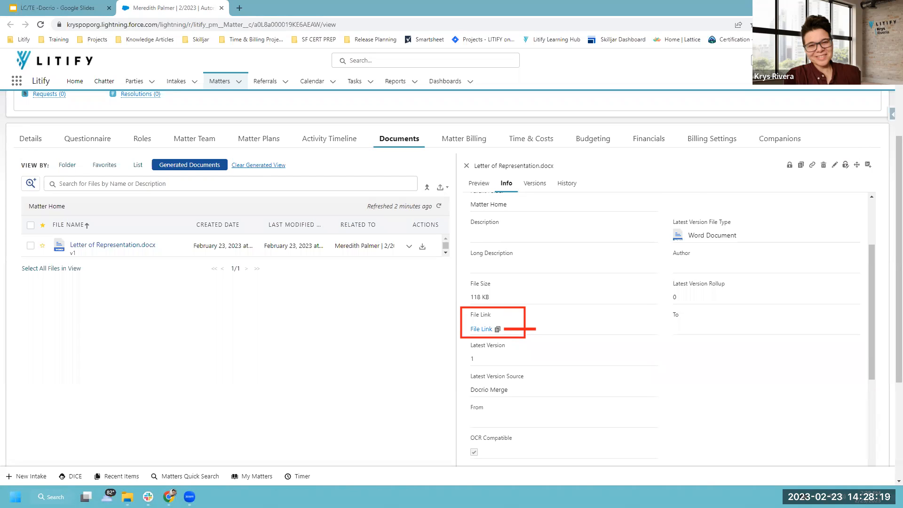
click(497, 330)
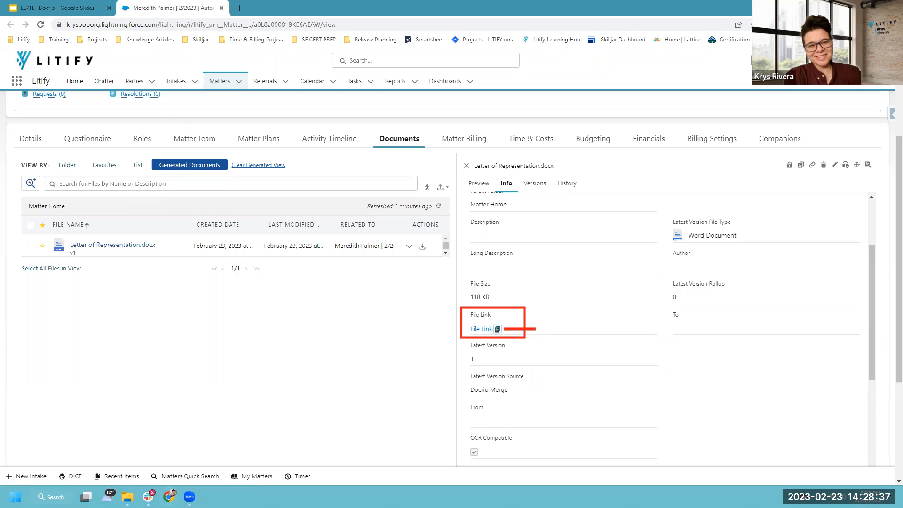
scroll(832, 261, up, 3)
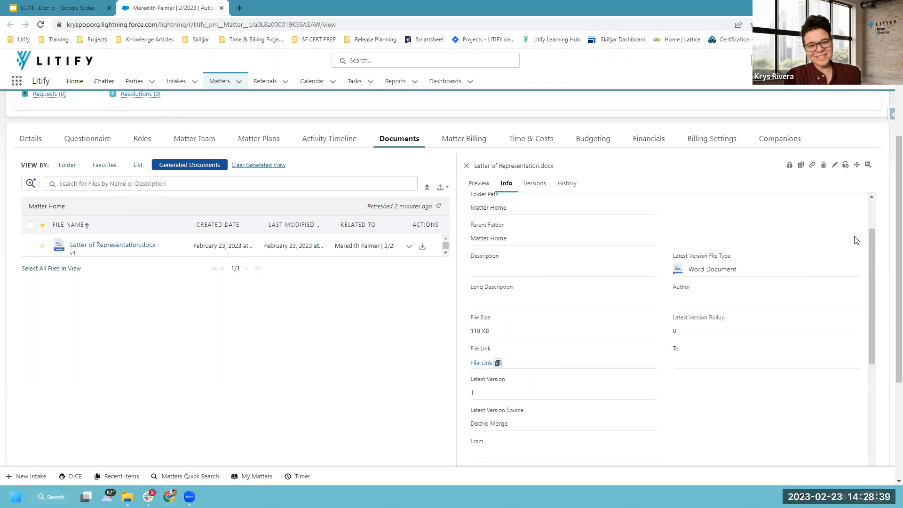
scroll(852, 212, up, 1)
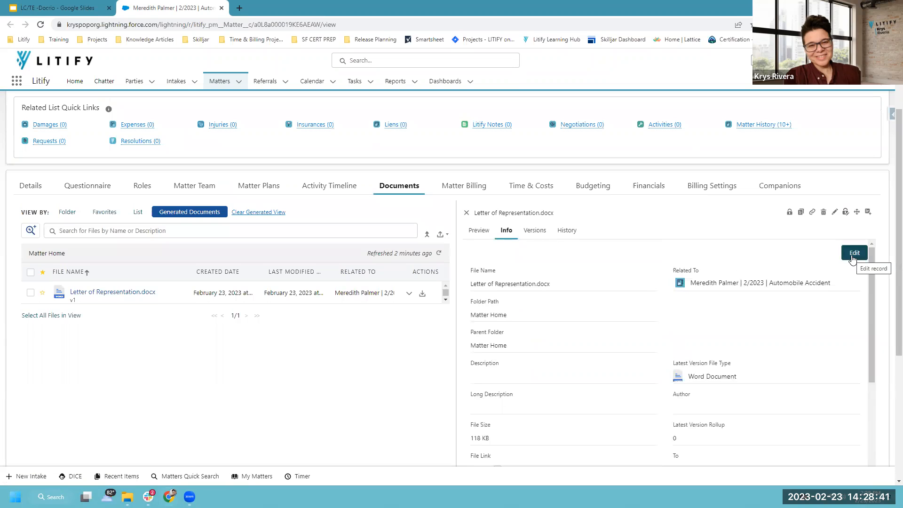
click(853, 253)
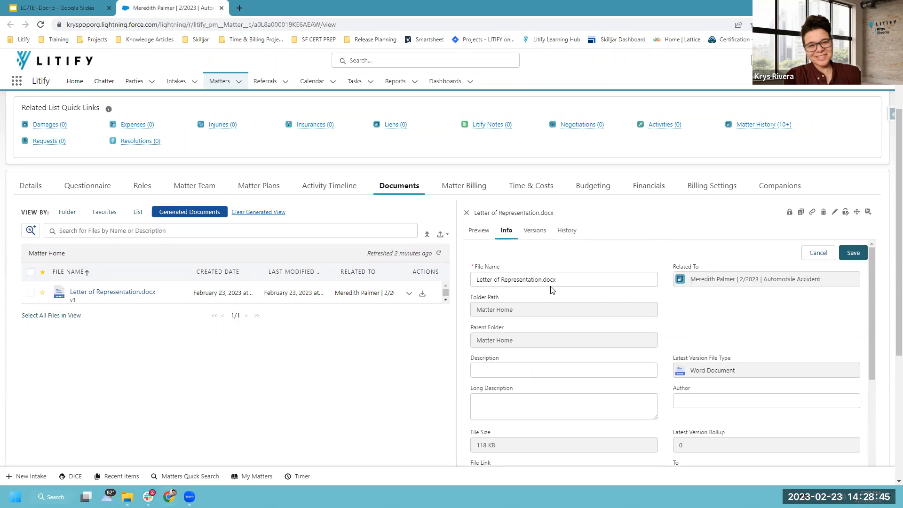
click(533, 282)
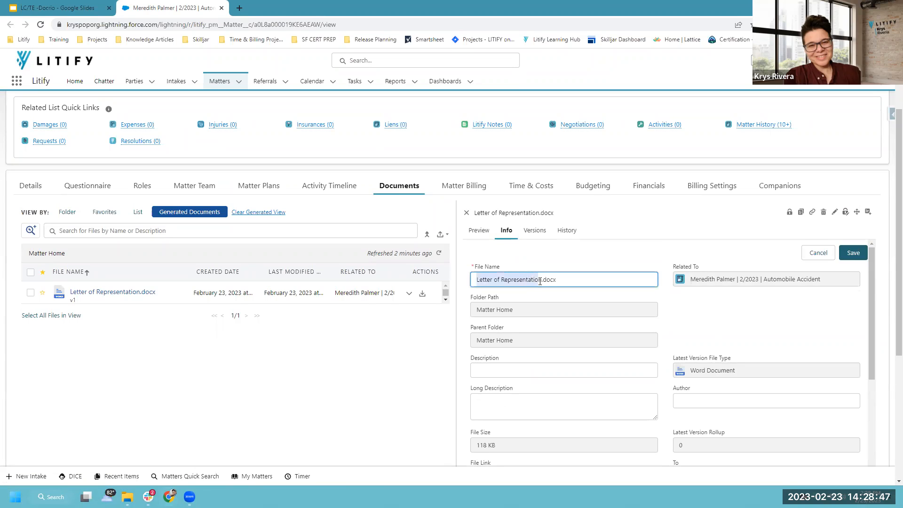
click(541, 371)
scroll(548, 369, down, 2)
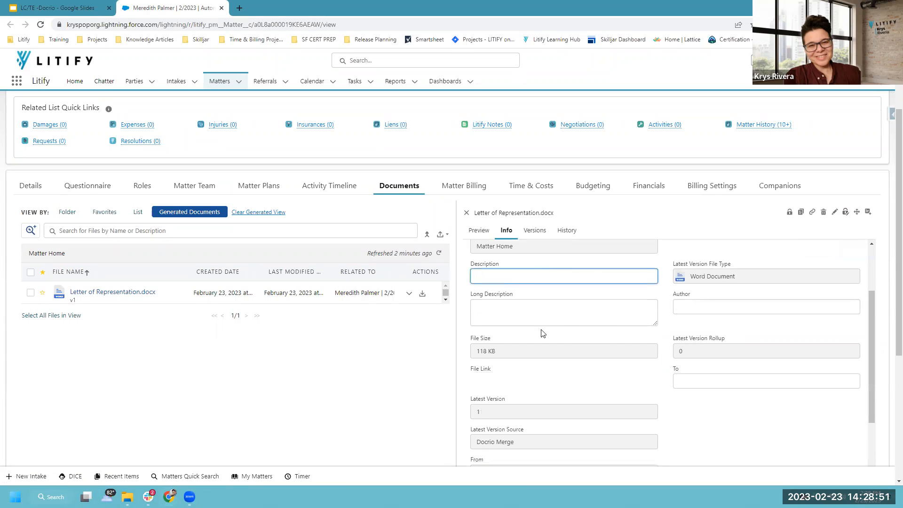
scroll(543, 333, down, 4)
scroll(568, 345, down, 1)
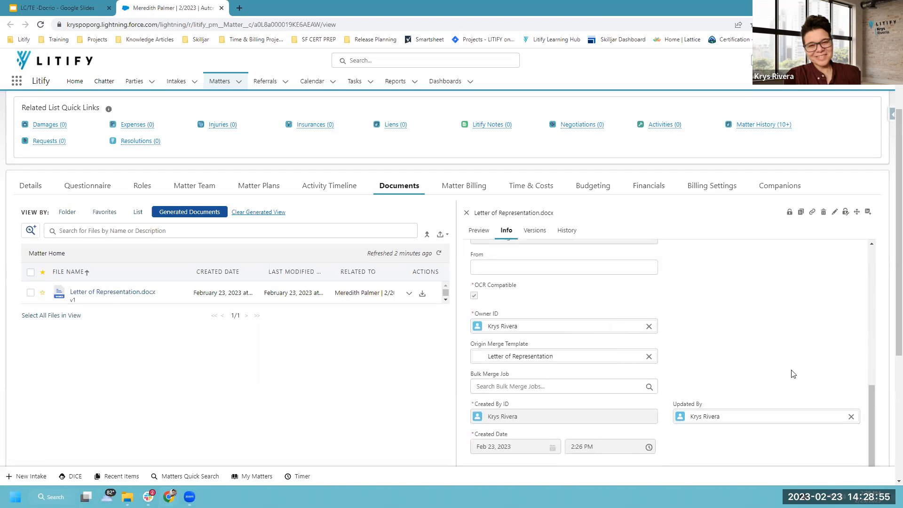
scroll(752, 350, up, 6)
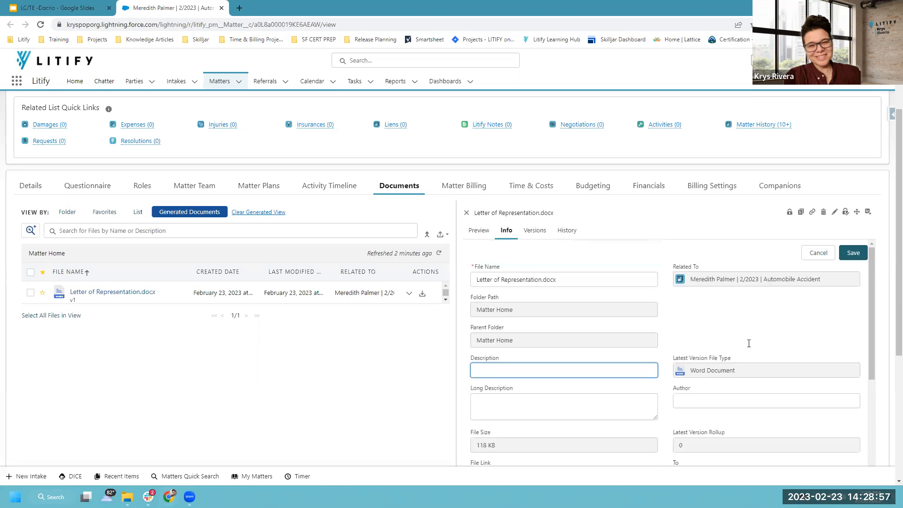
click(849, 254)
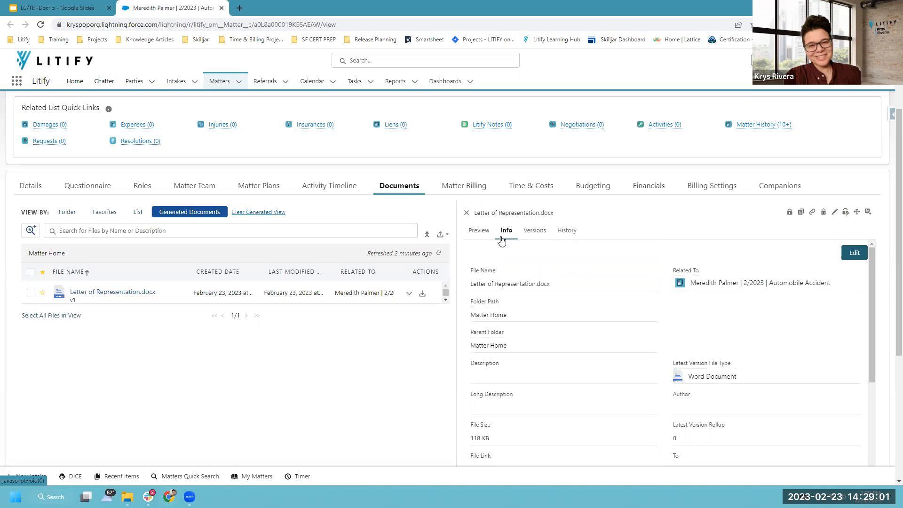
click(534, 231)
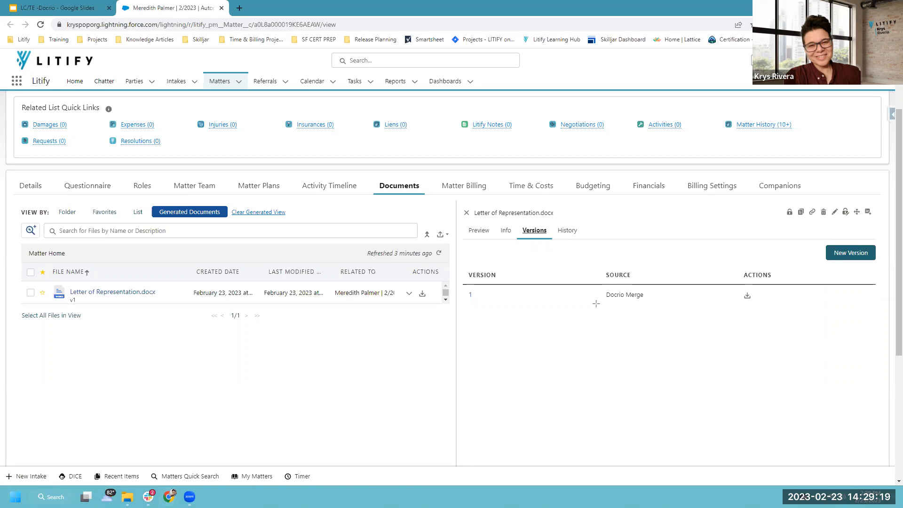
Highlight the Versions table's single entry: version 1, Docrio Merge source, labelled v1.
mouse_move(458, 281)
mouse_down()
mouse_move(554, 307)
mouse_move(680, 303)
mouse_move(512, 301)
mouse_move(691, 316)
mouse_move(770, 305)
mouse_up()
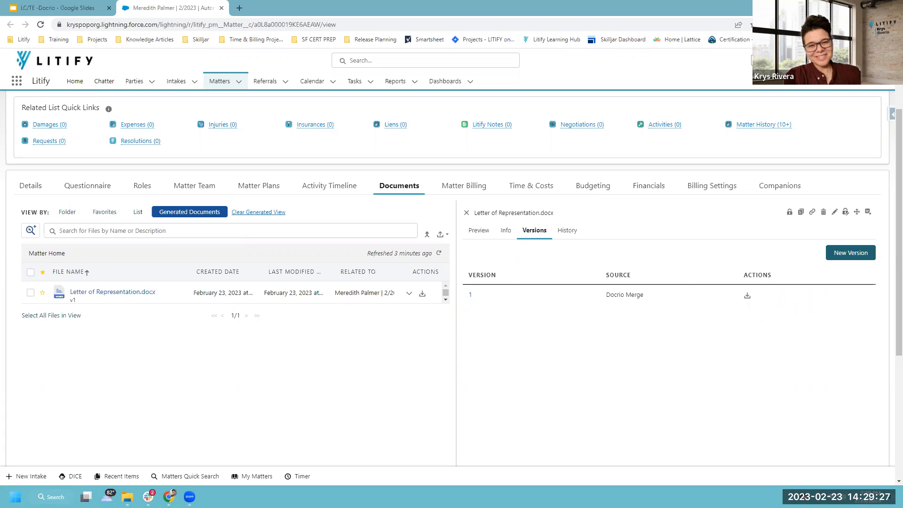
drag(517, 220, 551, 241)
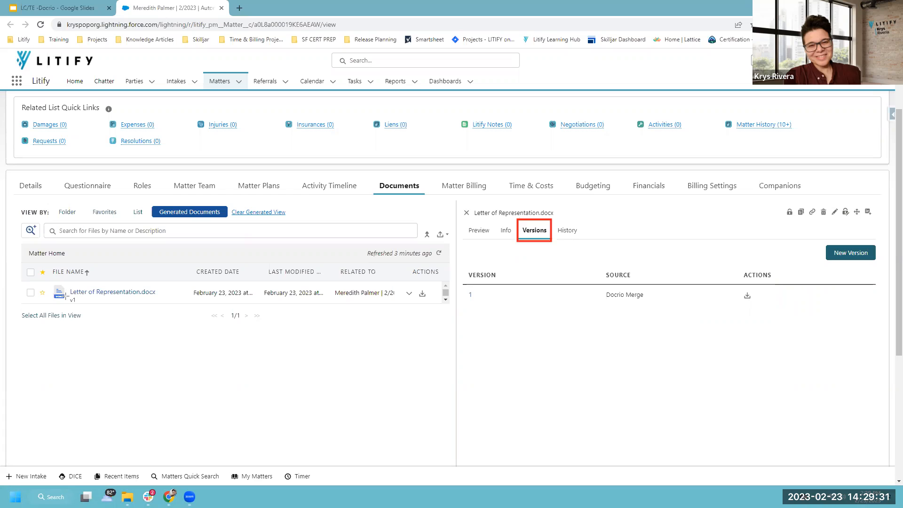
mouse_move(65, 291)
mouse_down()
mouse_move(82, 308)
mouse_move(79, 300)
mouse_up()
drag(459, 264, 791, 315)
drag(464, 287, 477, 311)
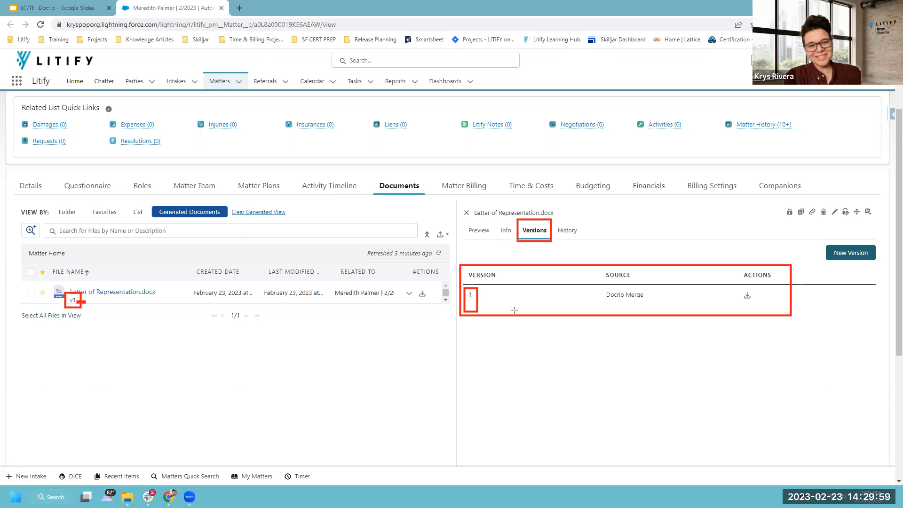
drag(486, 294, 473, 293)
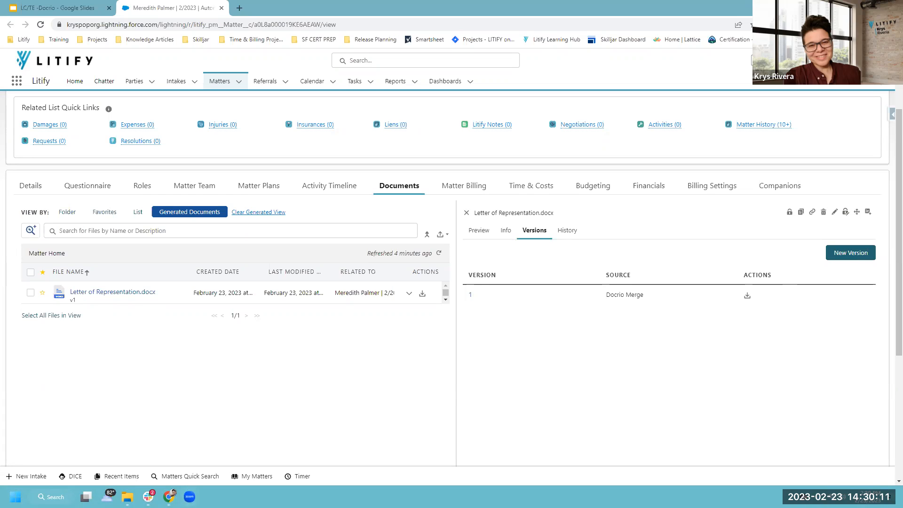
Show the History tab's Versioned entry dated 2/23/2023 for Letter of Representation.docx.
click(569, 233)
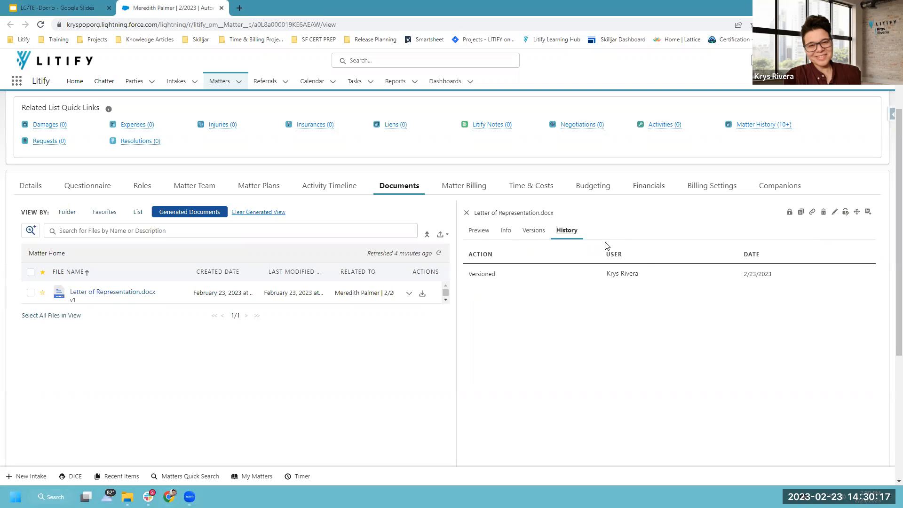
scroll(746, 258, down, 3)
scroll(747, 258, up, 3)
Cycle through the Preview, Info, Versions and History tabs, ending on Preview.
click(479, 233)
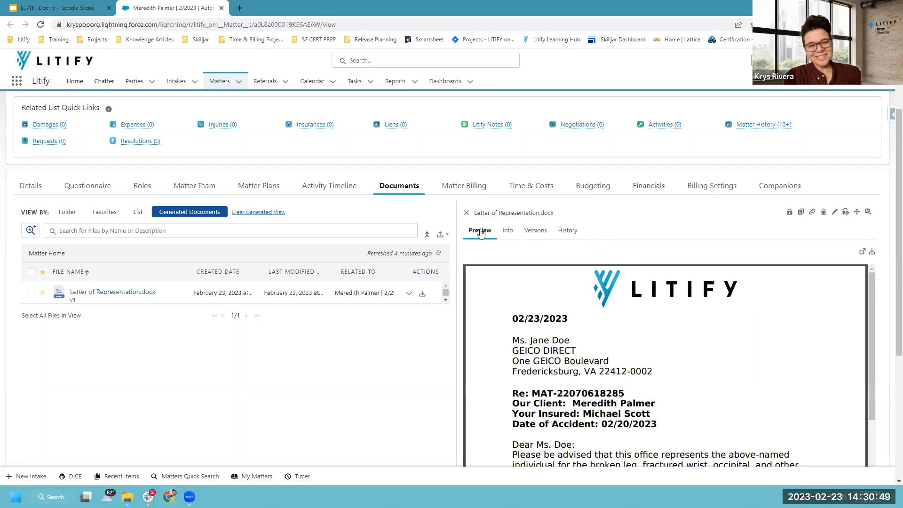
click(535, 232)
click(568, 231)
click(479, 232)
click(507, 232)
click(535, 232)
click(569, 232)
click(479, 232)
Open Letter of Representation.docx in its own browser tab.
mouse_move(455, 198)
mouse_down()
mouse_move(834, 468)
mouse_move(880, 468)
mouse_up()
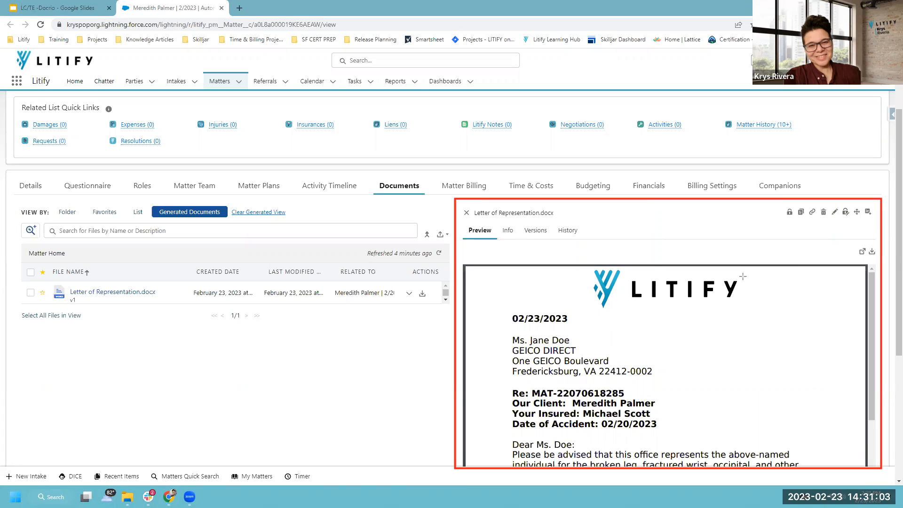
drag(852, 243, 867, 257)
click(861, 254)
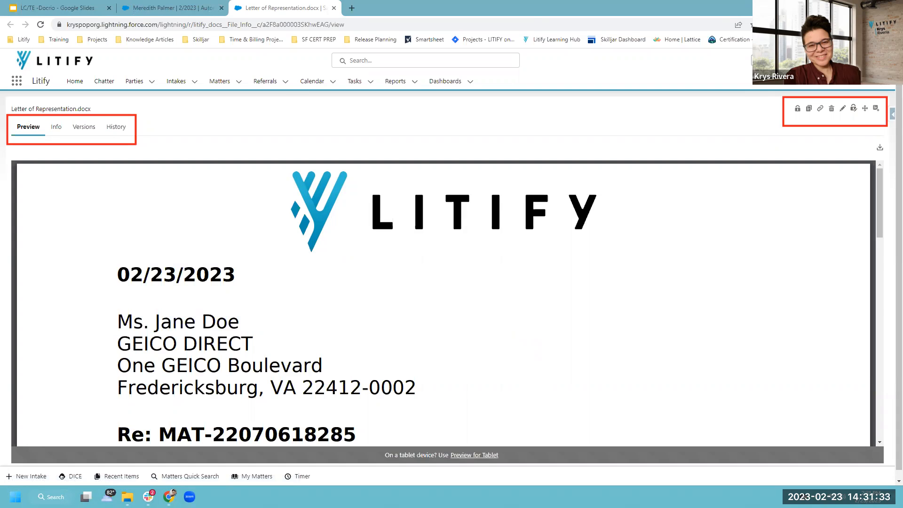
Close the Letter of Representation.docx tab and view the letter preview on the matter's Documents page.
click(188, 7)
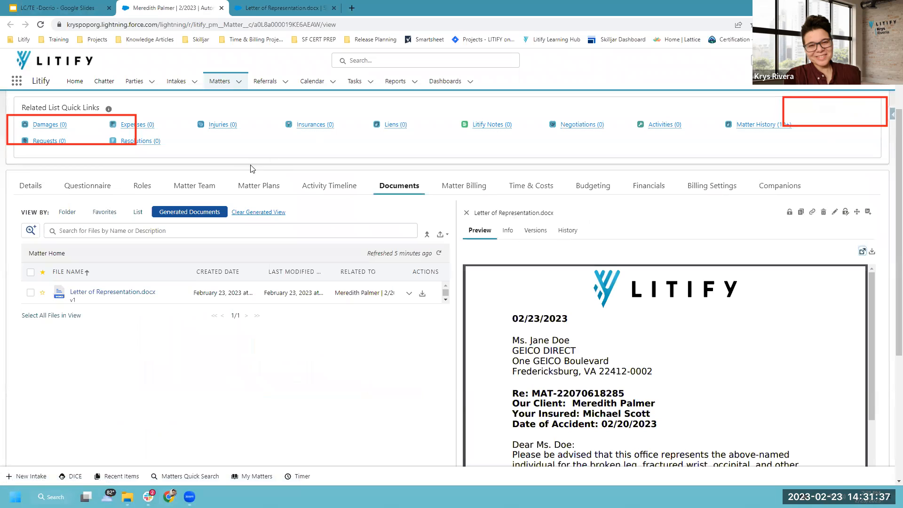
click(271, 9)
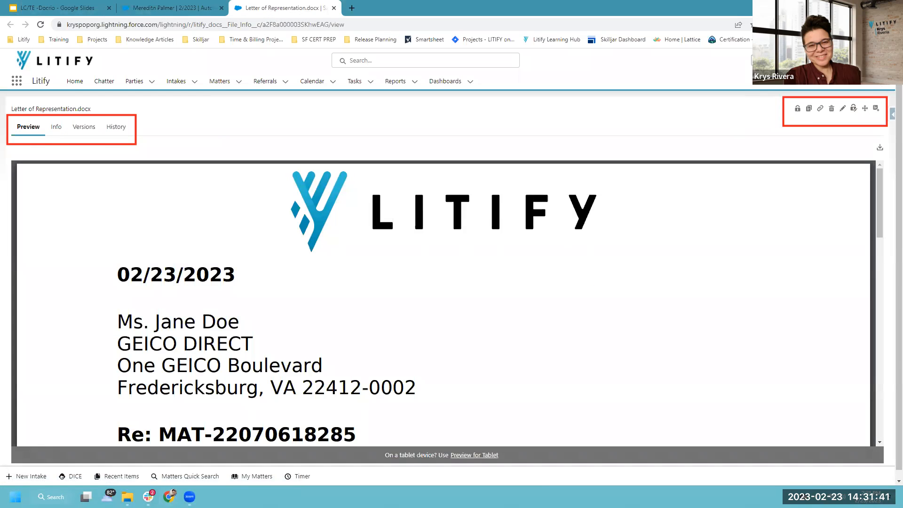
click(334, 8)
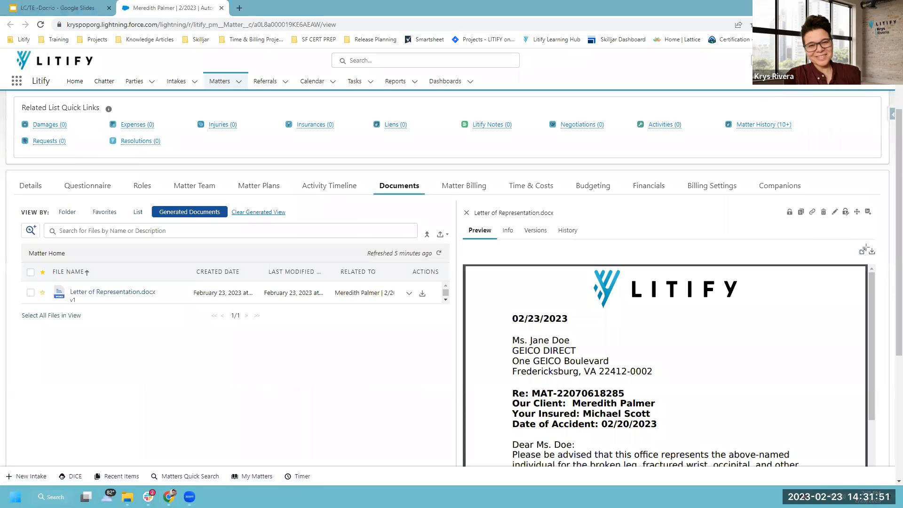
drag(853, 241, 880, 259)
drag(772, 197, 884, 224)
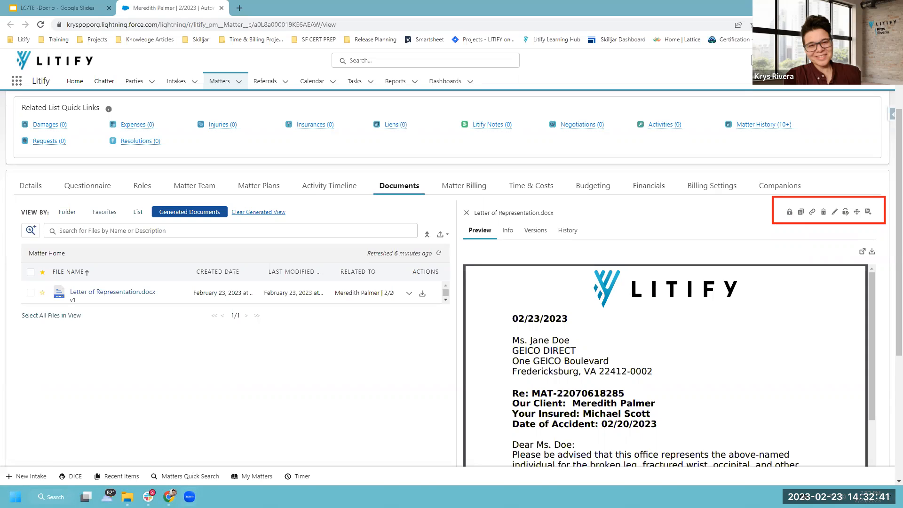
Check out Letter of Representation.docx from the preview toolbar so a lock marker appears beside v1.
click(789, 214)
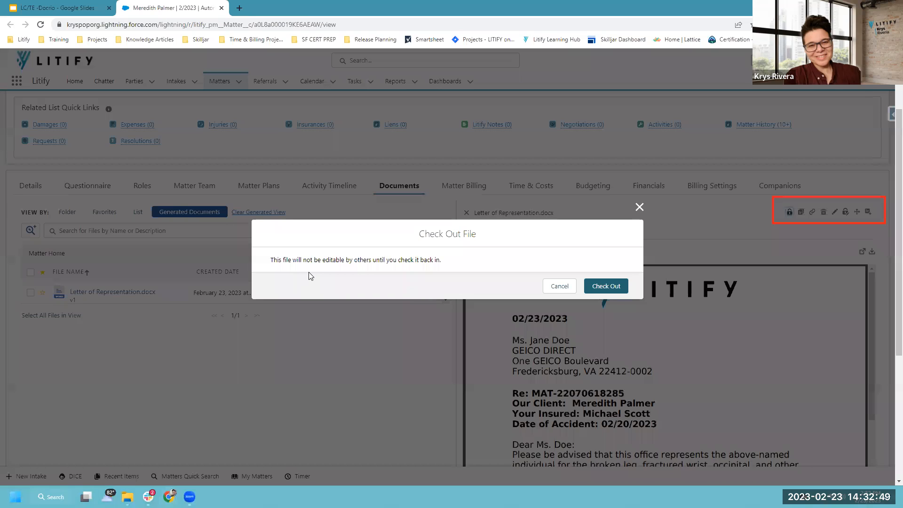
click(605, 288)
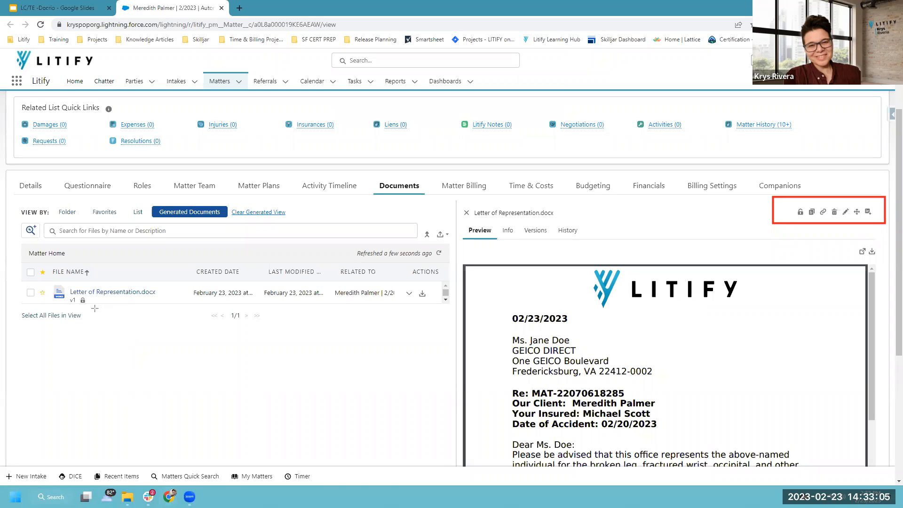
drag(92, 308, 78, 295)
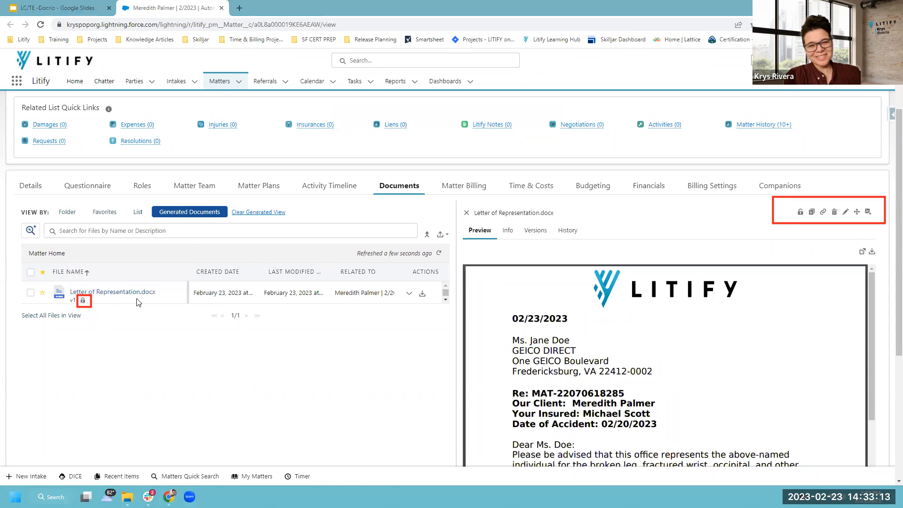
mouse_move(83, 303)
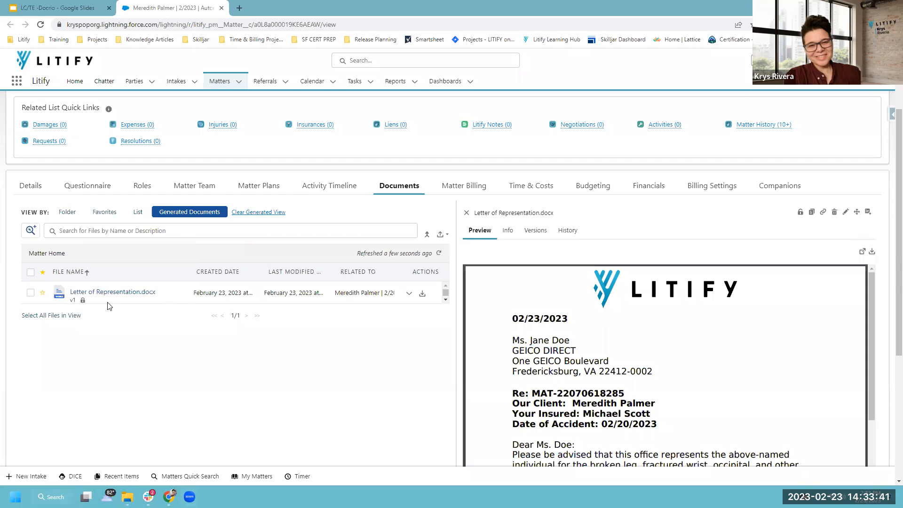
Check Letter of Representation.docx back in, removing the lock marker beside v1.
click(799, 214)
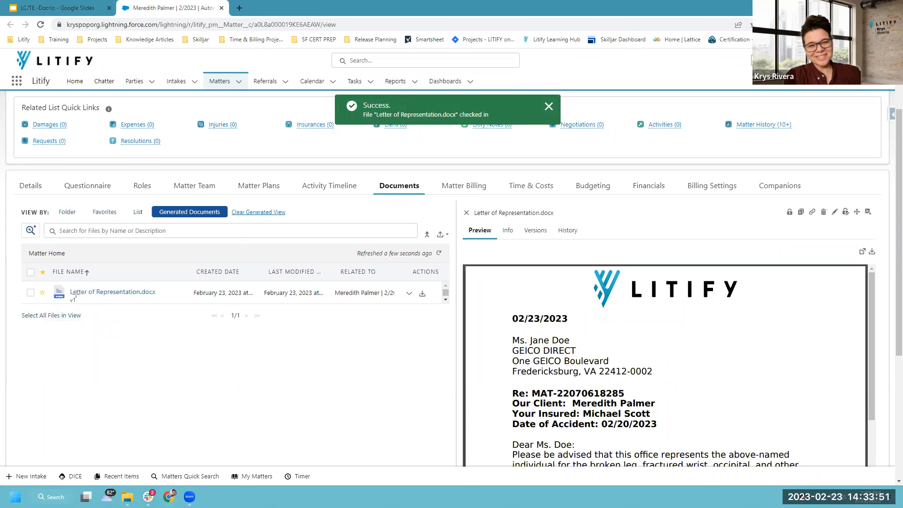
drag(78, 294, 90, 307)
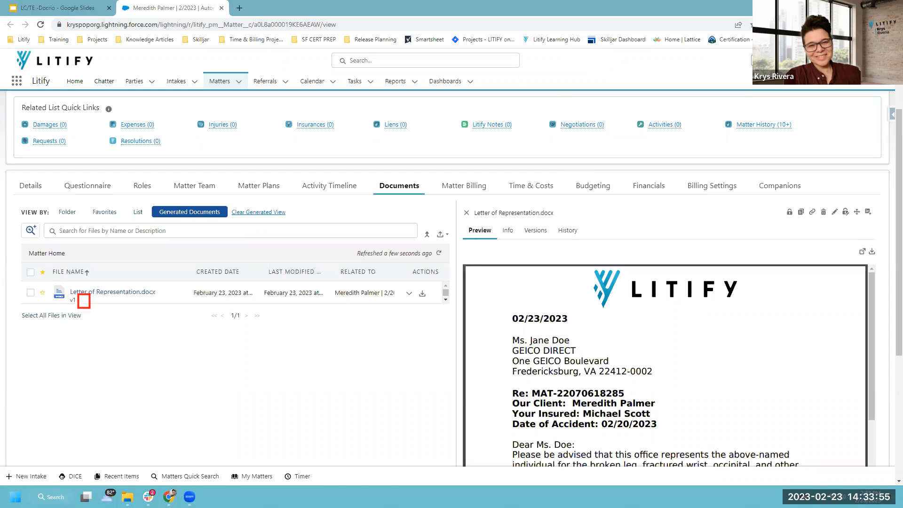
key(ctrl+z)
drag(793, 201, 808, 222)
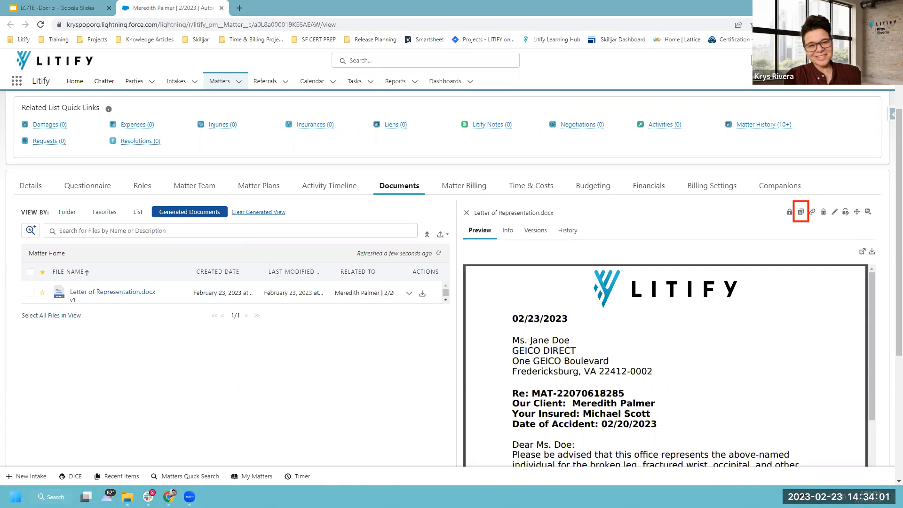
click(801, 215)
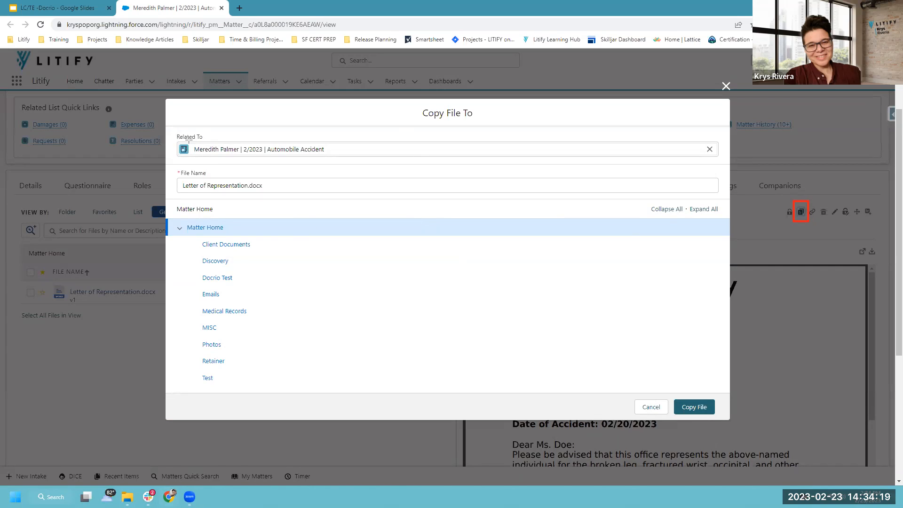
mouse_move(167, 126)
mouse_down()
mouse_move(254, 145)
mouse_move(729, 175)
mouse_move(725, 163)
mouse_up()
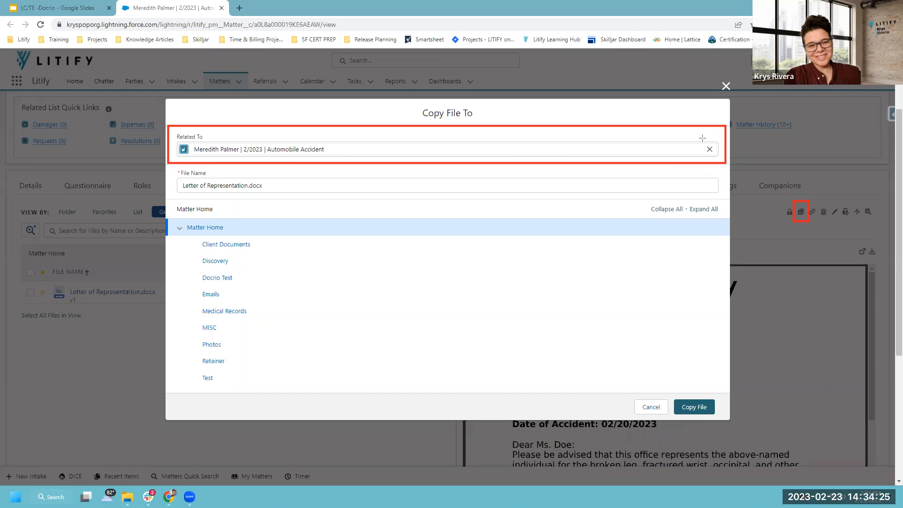
drag(698, 135, 720, 162)
drag(172, 207, 188, 223)
click(177, 209)
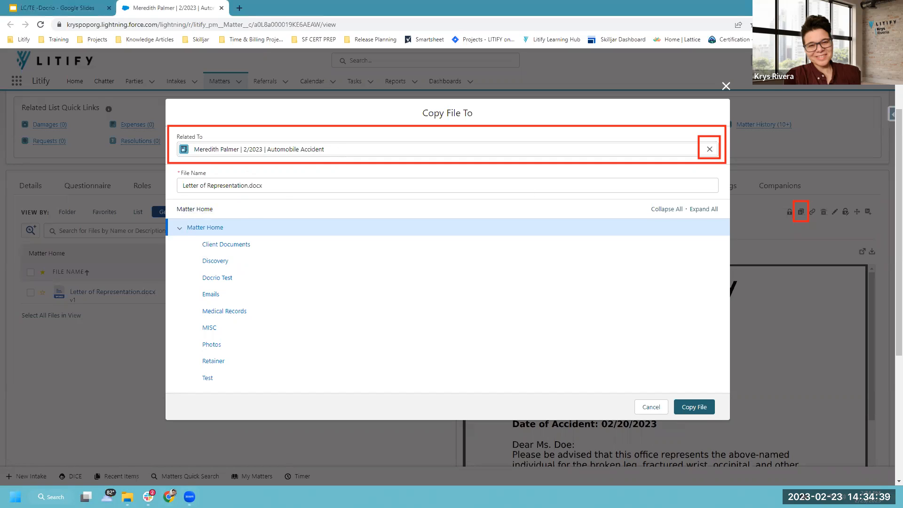
mouse_move(171, 198)
mouse_down()
mouse_move(280, 421)
mouse_move(282, 394)
mouse_up()
drag(183, 299, 282, 319)
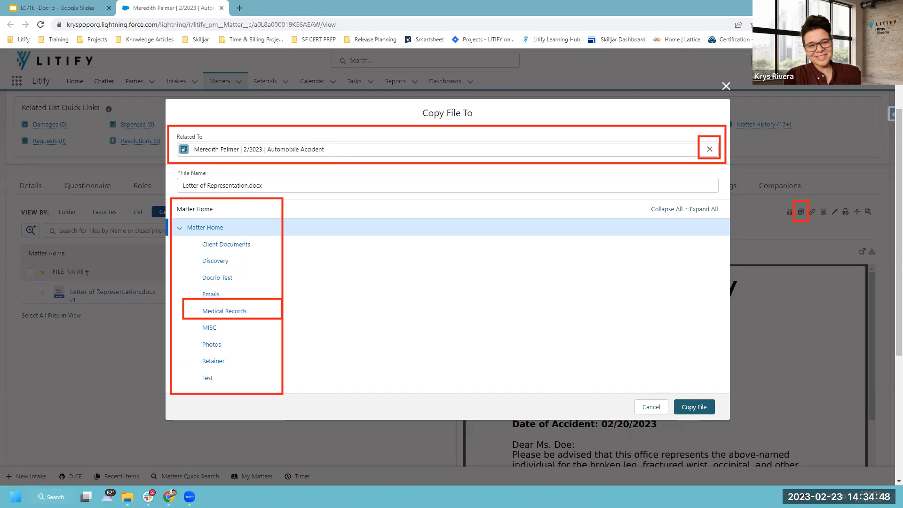
click(651, 408)
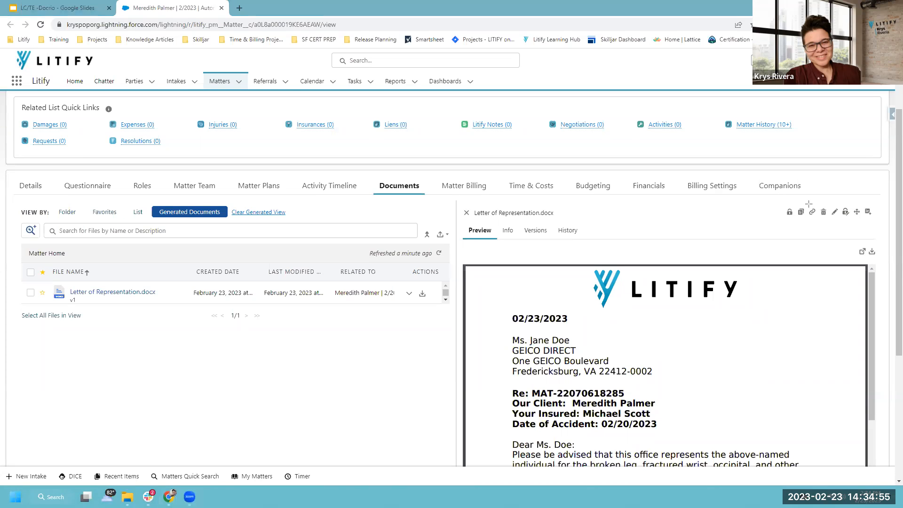
Create an external link for the letter expiring 3/2/2023 and copy it.
drag(805, 201, 819, 221)
click(811, 216)
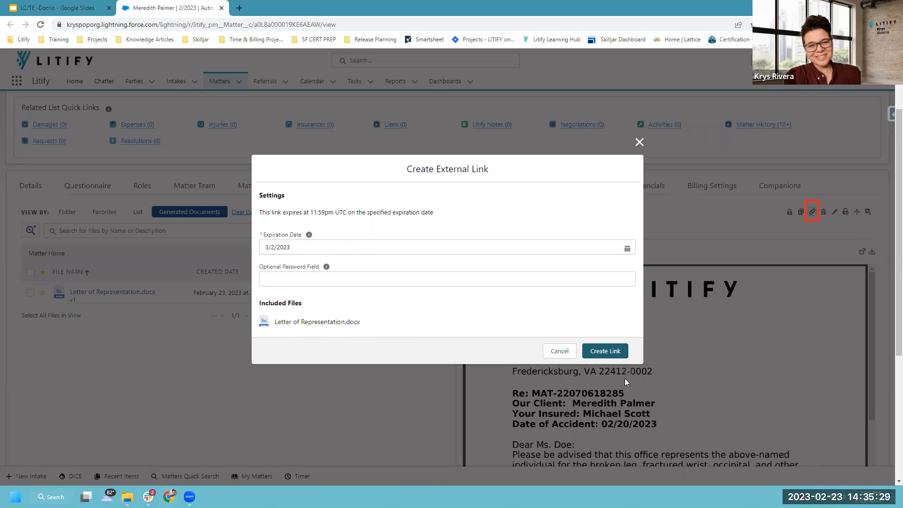
click(625, 351)
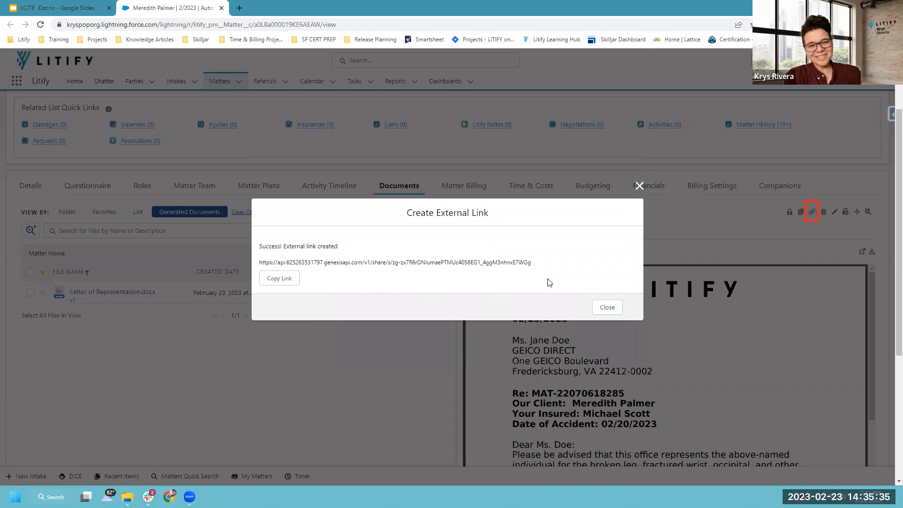
click(277, 281)
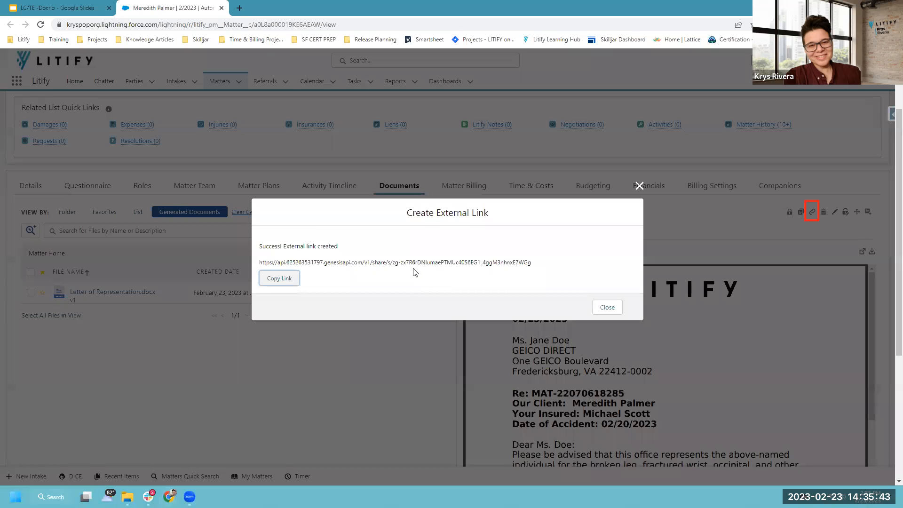
Open the copied share link in a new browser tab.
click(239, 8)
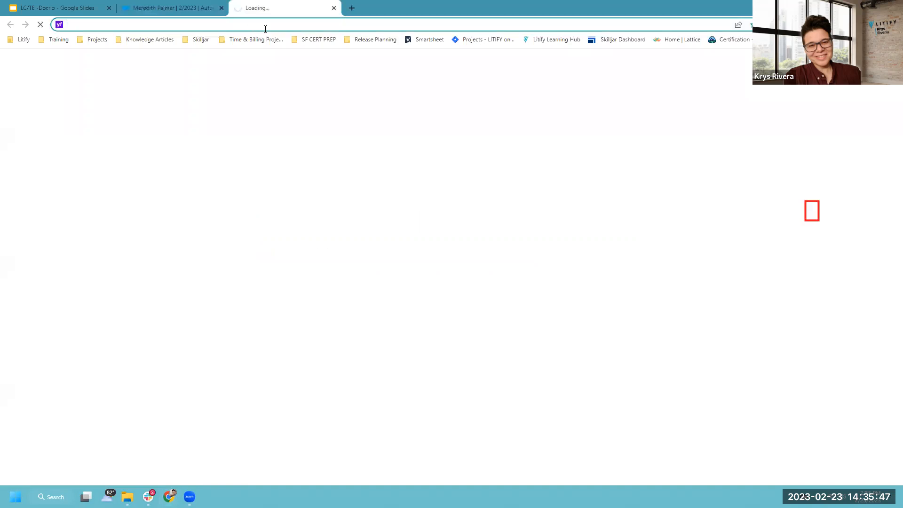
key(ctrl+v)
key(Return)
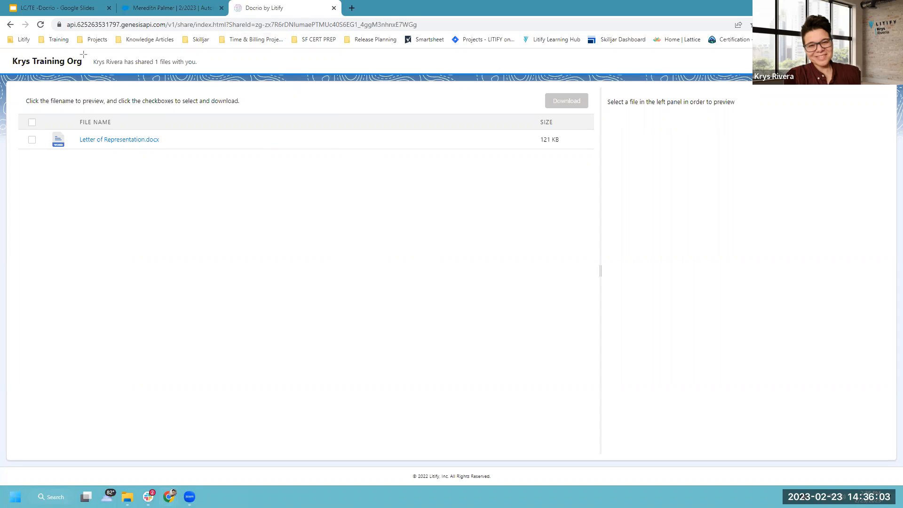
Preview the shared Letter of Representation.docx and tick it for download.
drag(83, 53, 206, 72)
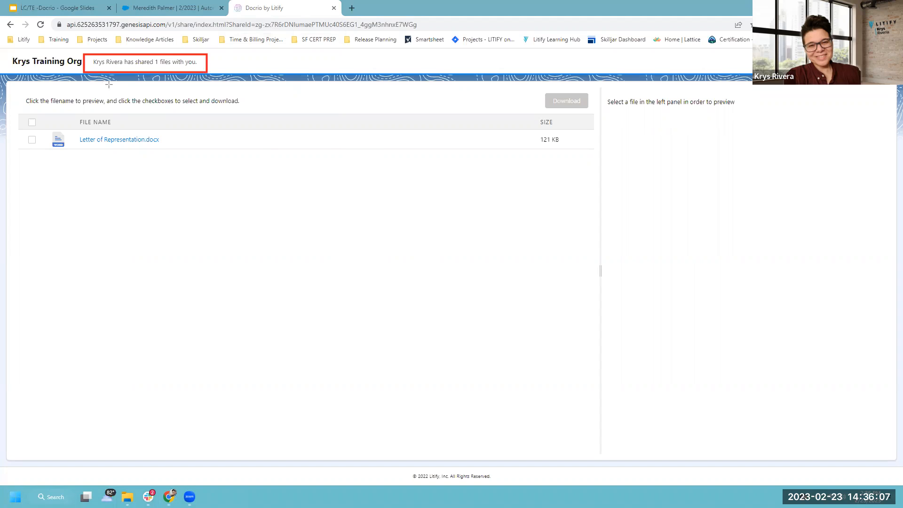
mouse_move(49, 116)
mouse_down()
mouse_move(71, 131)
mouse_move(198, 164)
mouse_up()
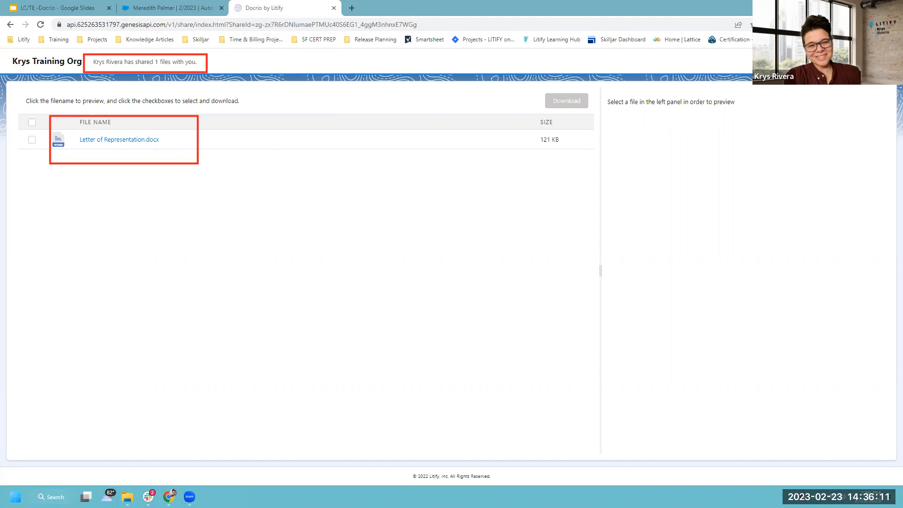
click(123, 140)
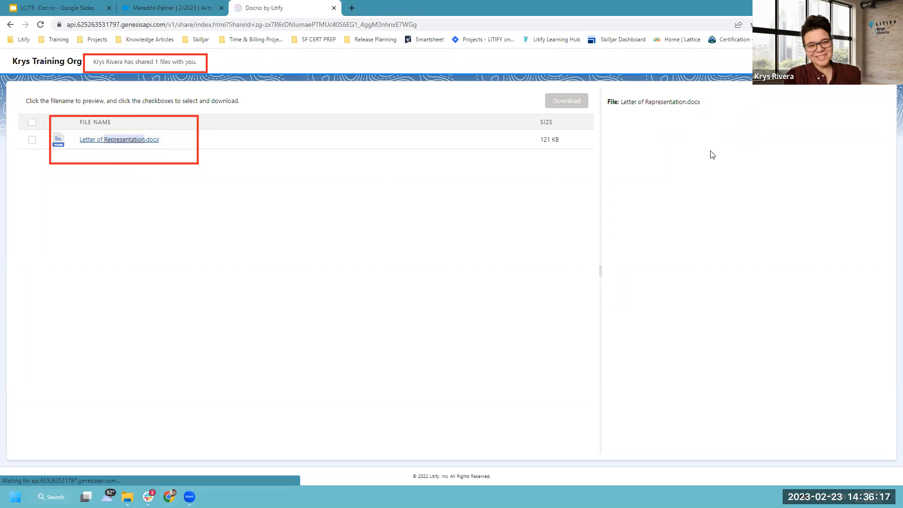
click(32, 140)
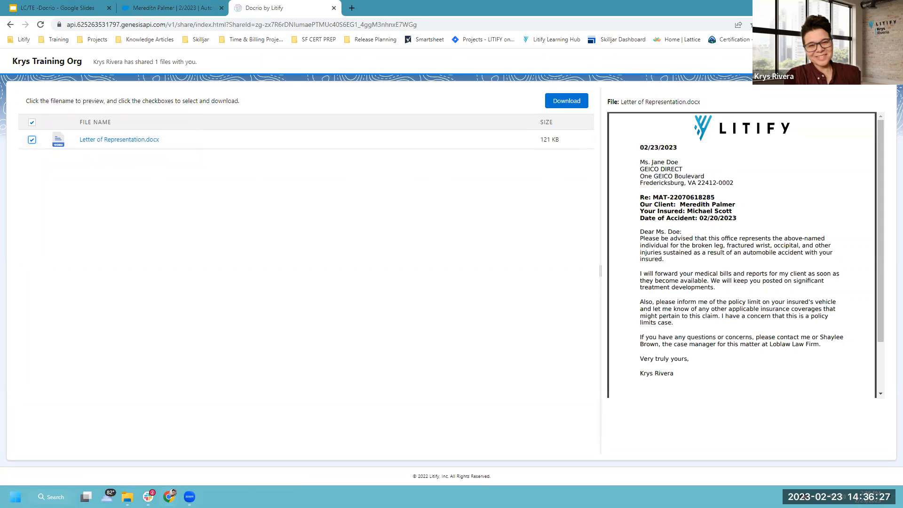
Back in Litify, refresh the file list and start cancelling the letter's Mar 2, 2023 share link.
click(169, 8)
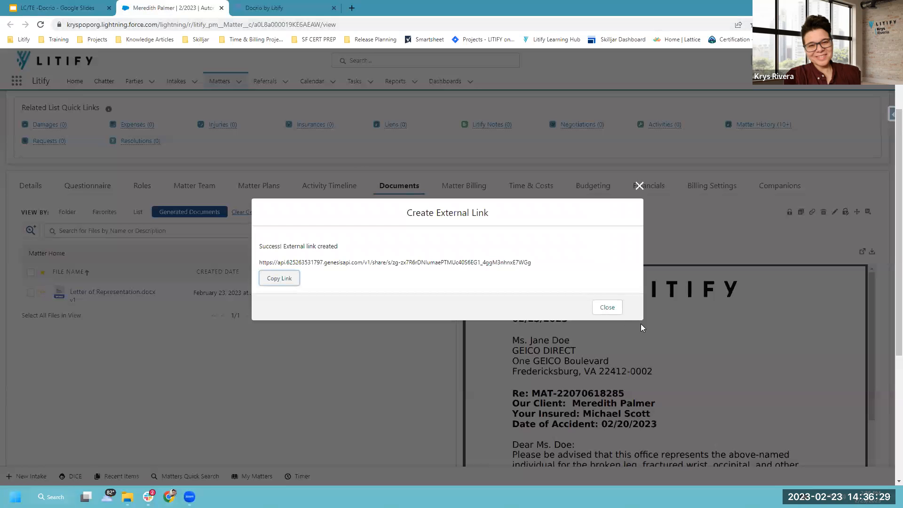
click(607, 307)
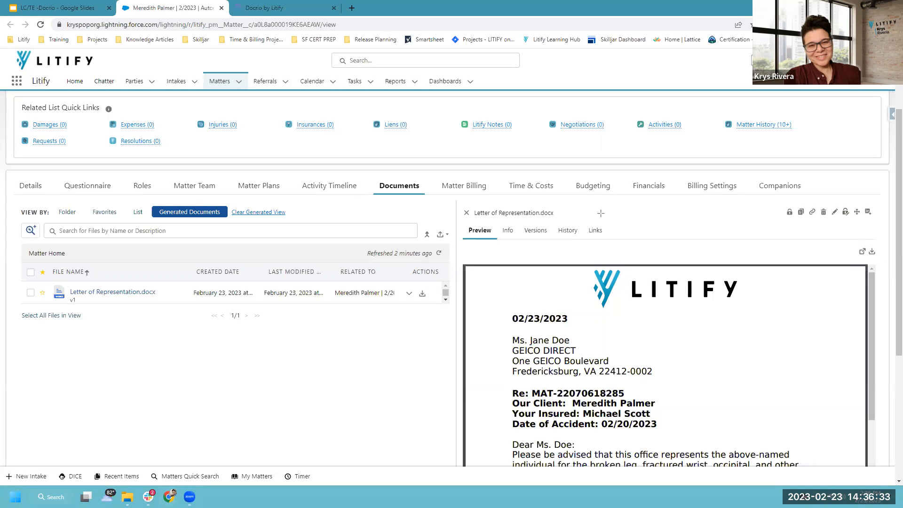
drag(583, 213, 608, 240)
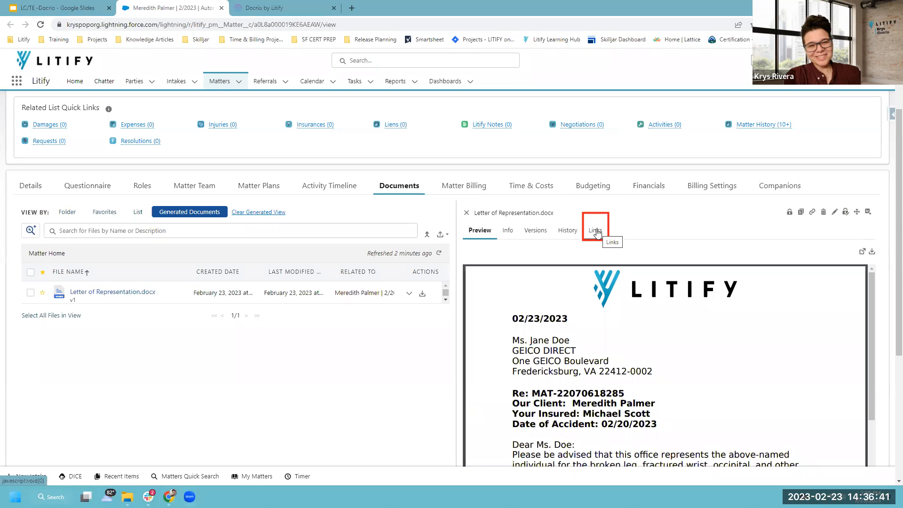
click(439, 255)
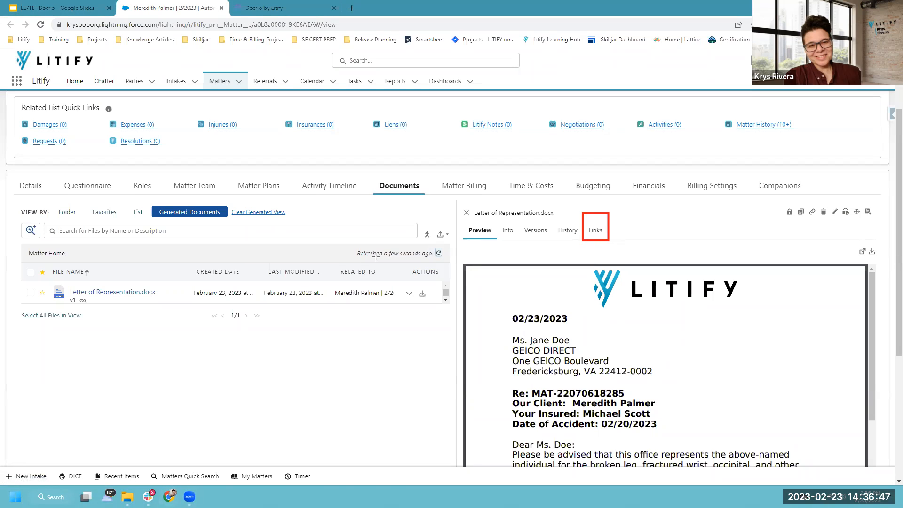
drag(77, 294, 90, 305)
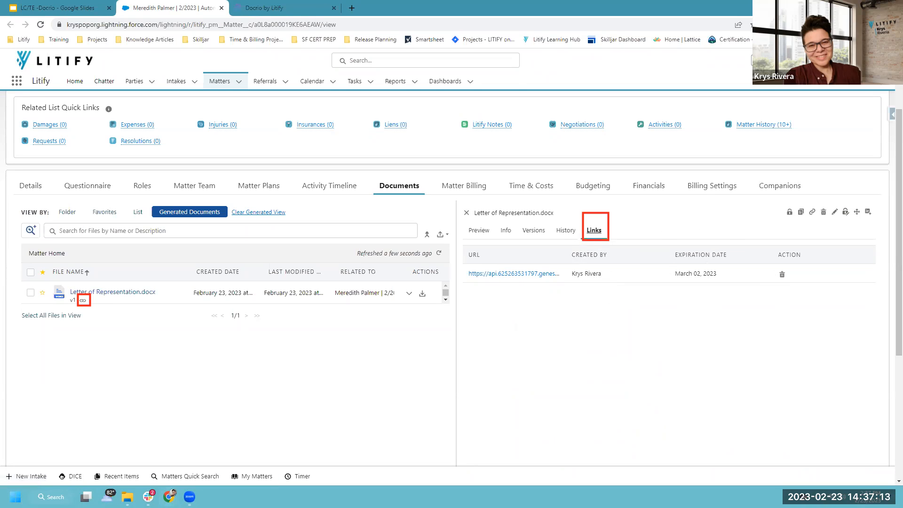
drag(767, 261, 802, 293)
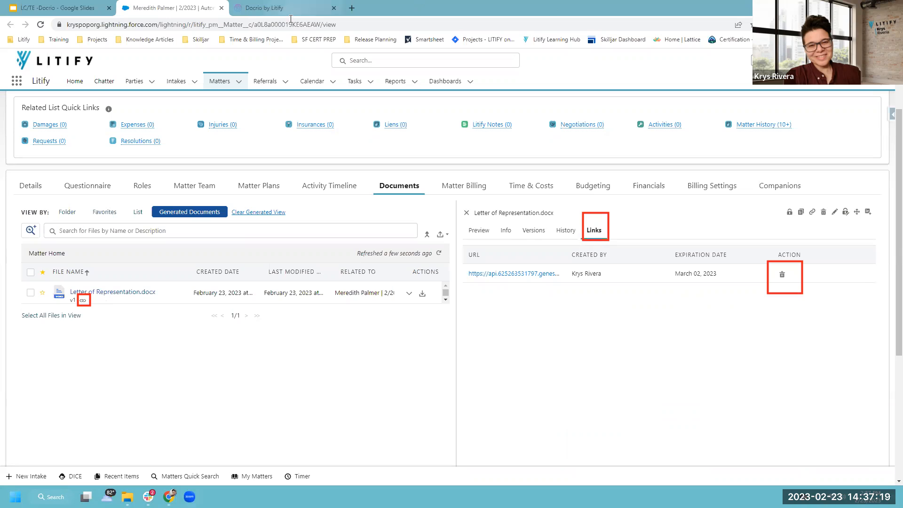
click(782, 278)
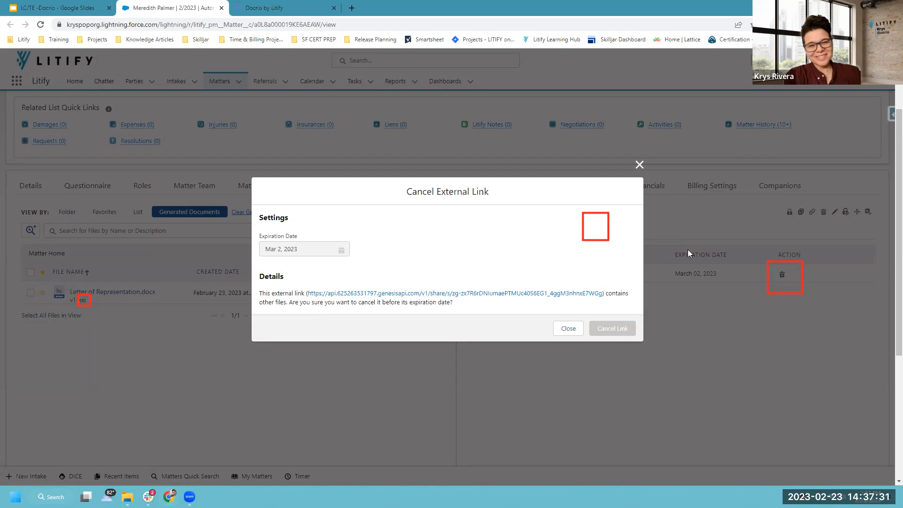
Reload the Docrio share page to confirm 'link not found', then close that tab.
click(638, 166)
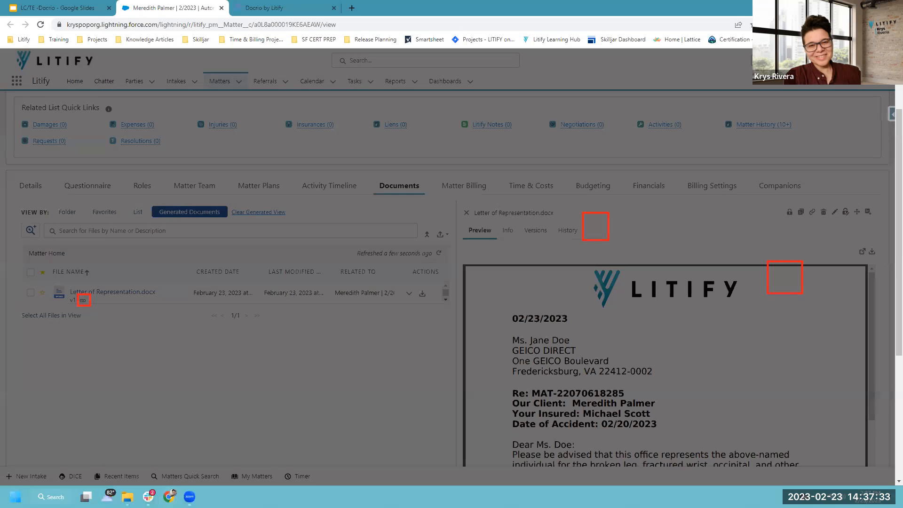
click(282, 8)
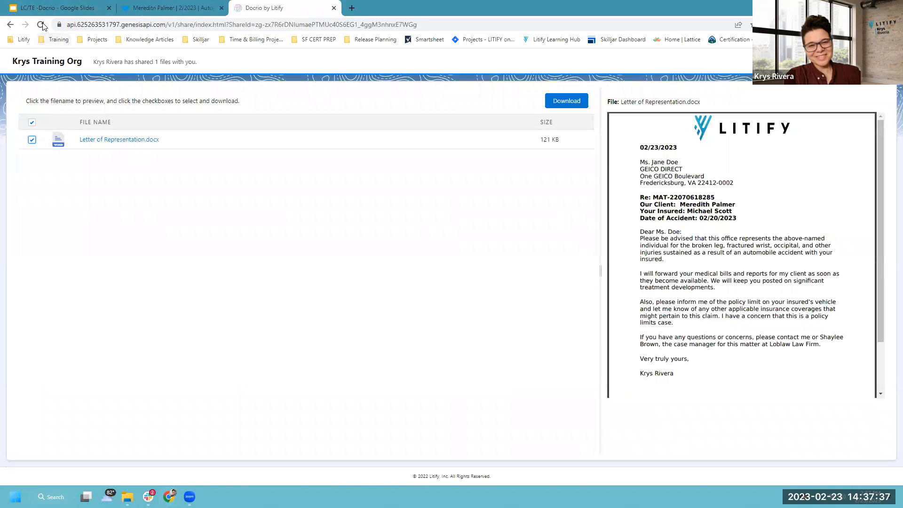
click(39, 24)
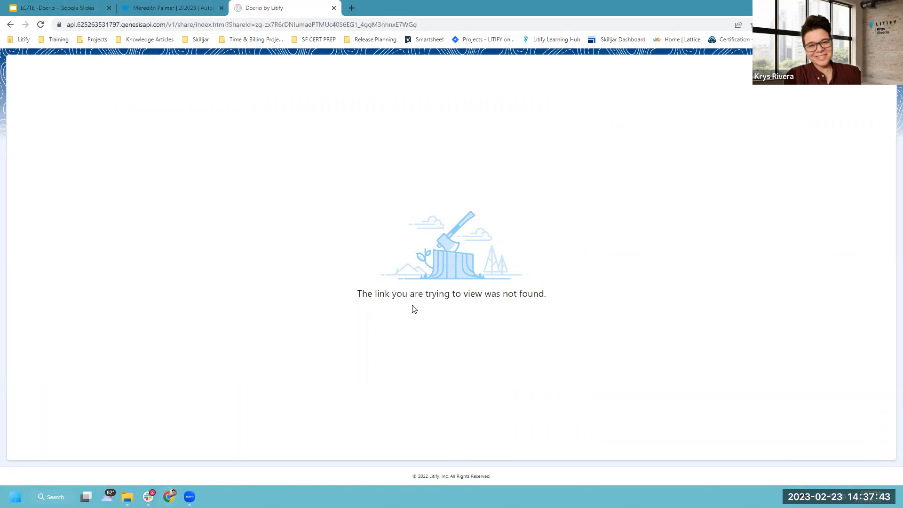
click(334, 9)
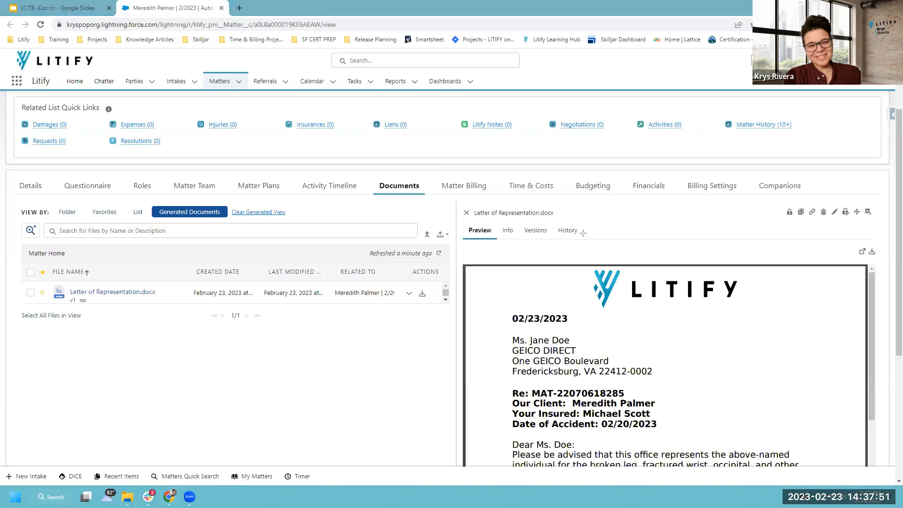
Refresh the document list and use Edit File on the letter to trigger the Open Docrio Edit prompt.
drag(579, 223, 611, 243)
click(439, 253)
drag(815, 198, 829, 225)
click(834, 214)
click(835, 214)
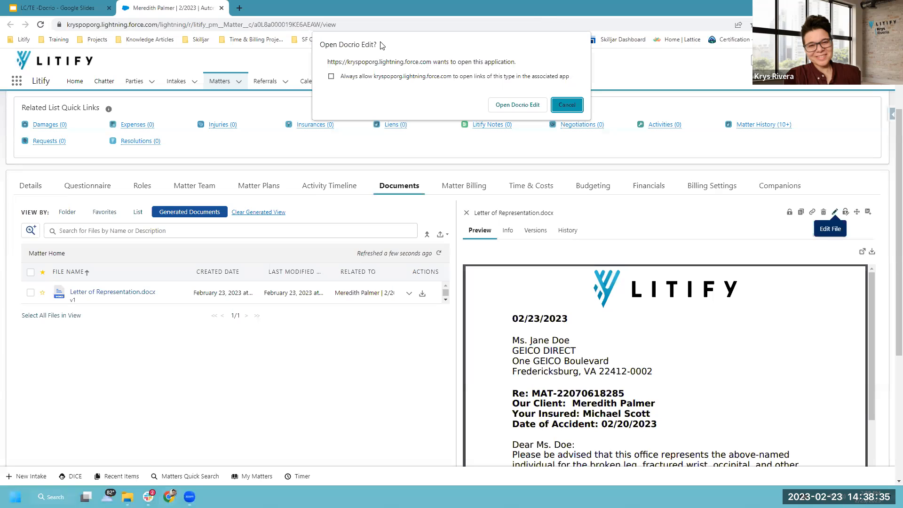
Always allow Docrio Edit and launch Letter of Representation in Microsoft Word.
click(331, 77)
click(508, 105)
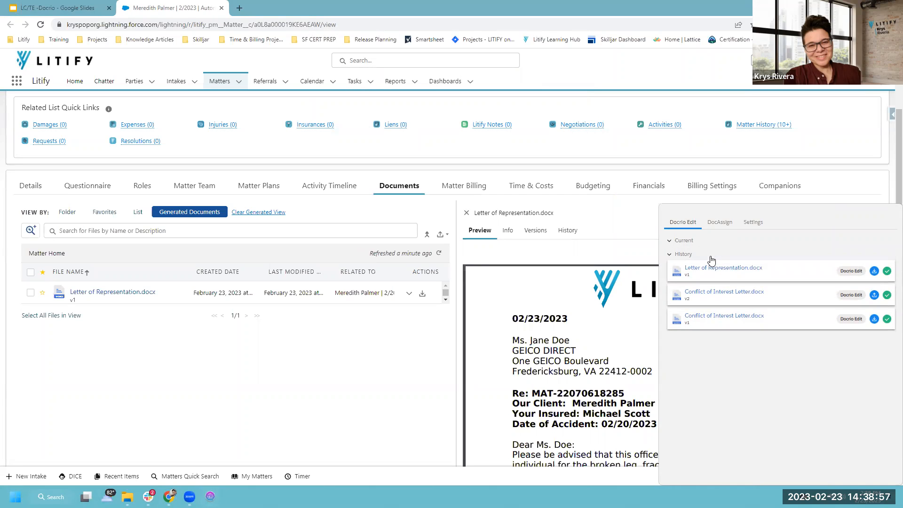
click(710, 257)
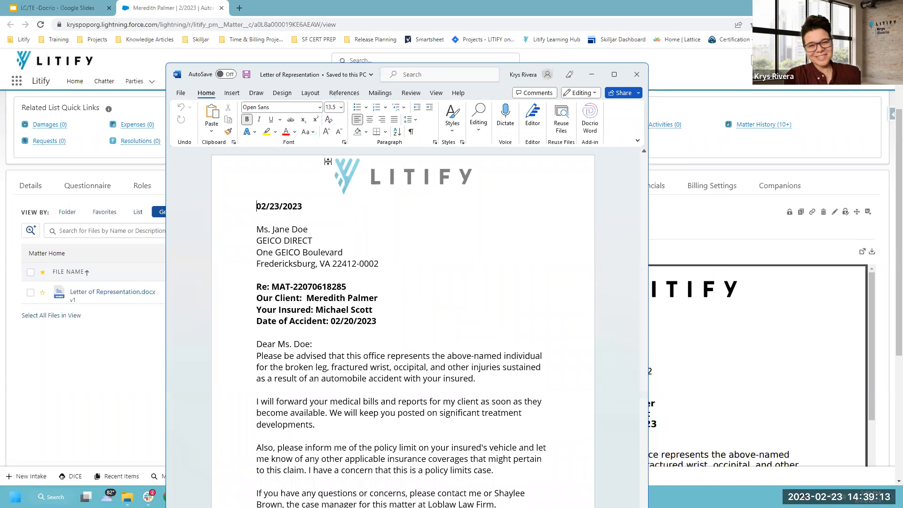
Highlight the recipient address block in yellow, save the letter, and close Word.
click(267, 132)
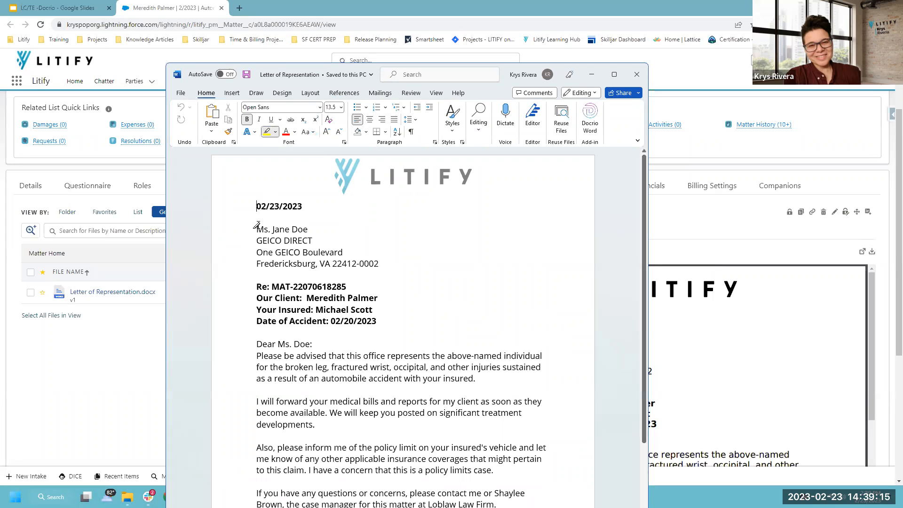
mouse_move(257, 225)
mouse_down()
mouse_move(337, 265)
mouse_move(369, 261)
mouse_move(293, 266)
mouse_up()
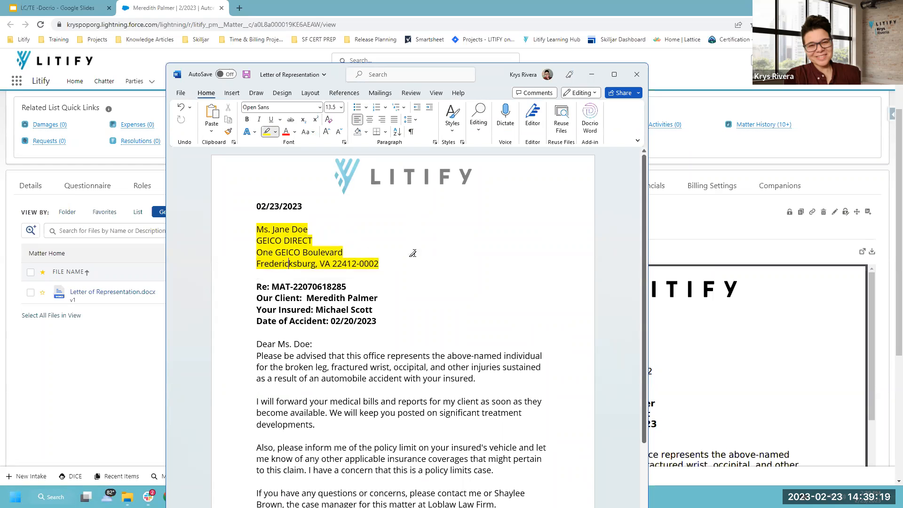
click(246, 74)
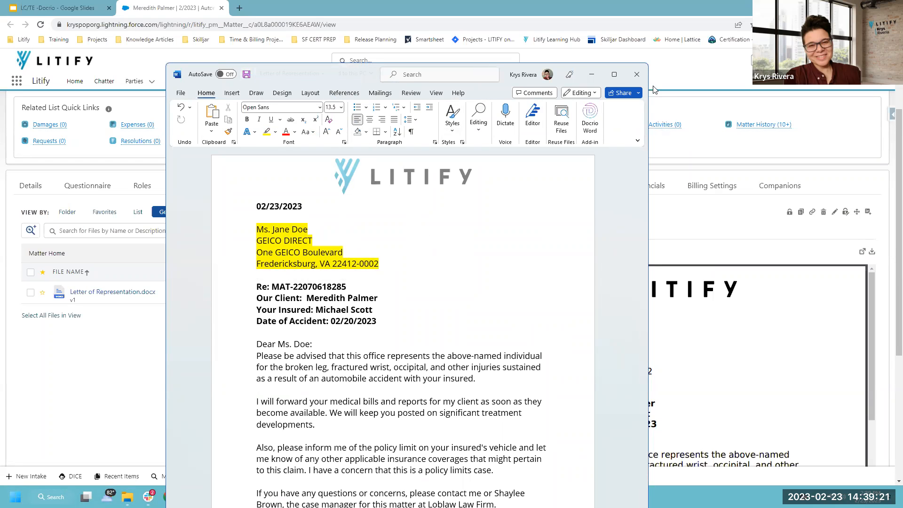
click(637, 76)
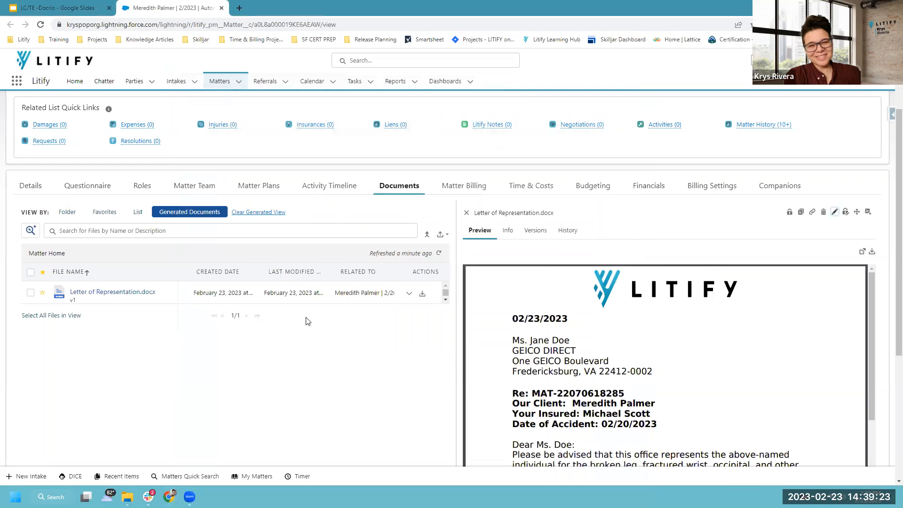
Close the preview and refresh until the letter shows v2, modified Feb 23, 2023 at 02:39 PM.
click(466, 214)
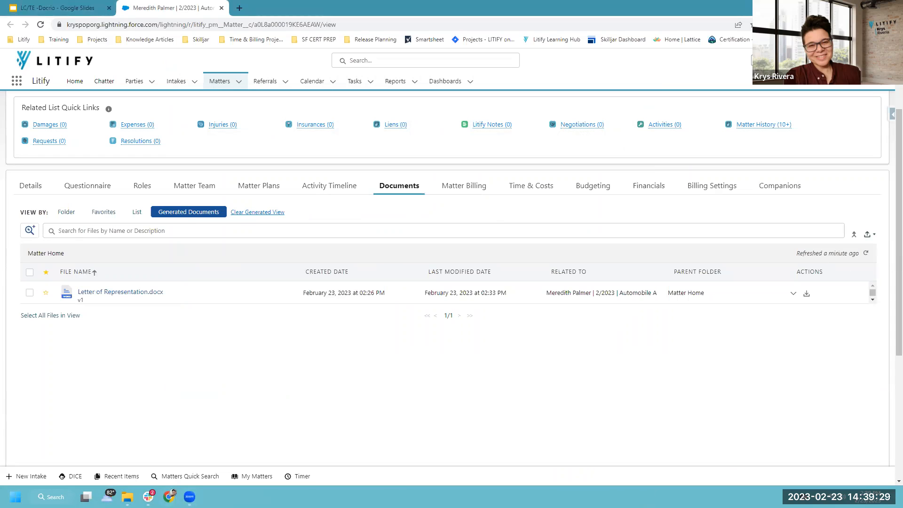
click(865, 254)
click(865, 255)
click(865, 254)
drag(857, 242, 879, 265)
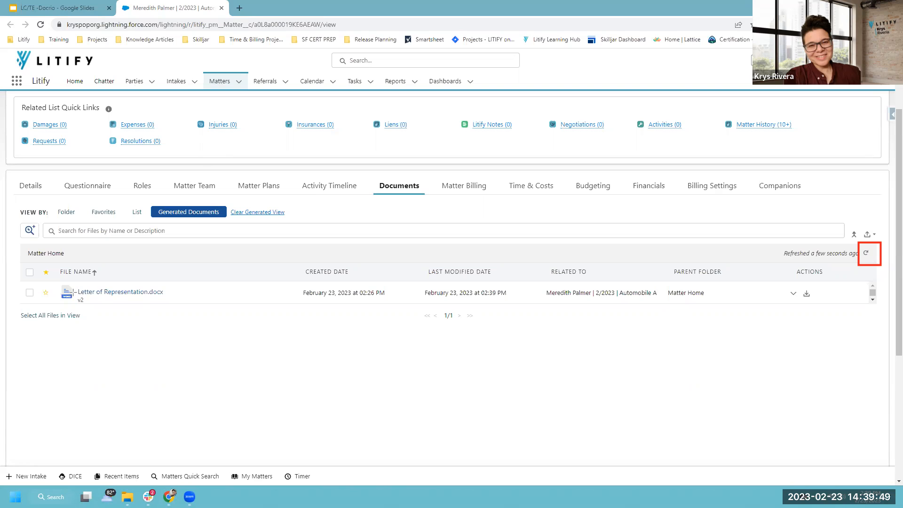
drag(73, 291, 95, 308)
Open the Letter of Representation.docx preview and widen the preview panel.
click(136, 291)
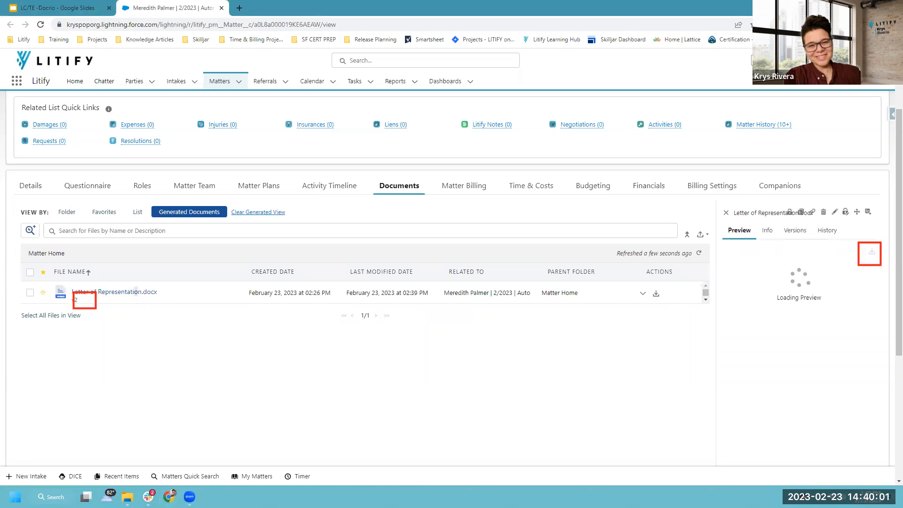
drag(715, 366, 508, 378)
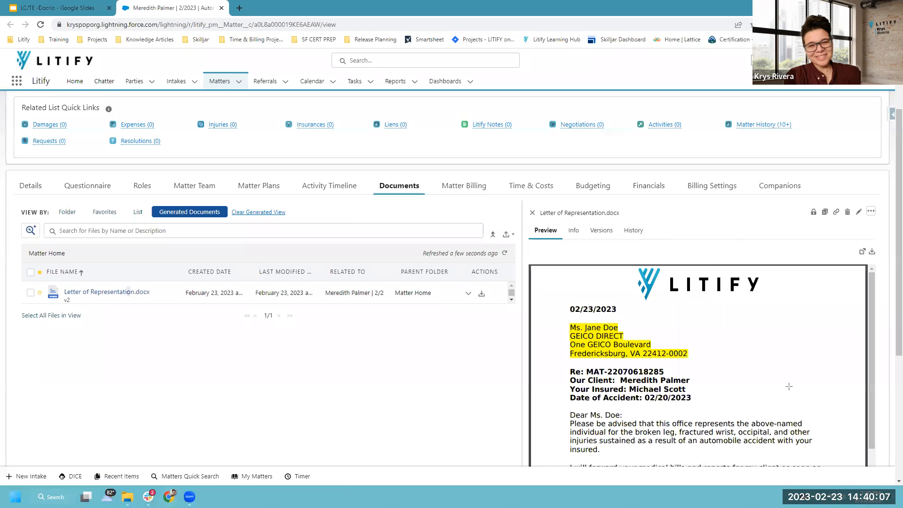
drag(557, 317, 715, 364)
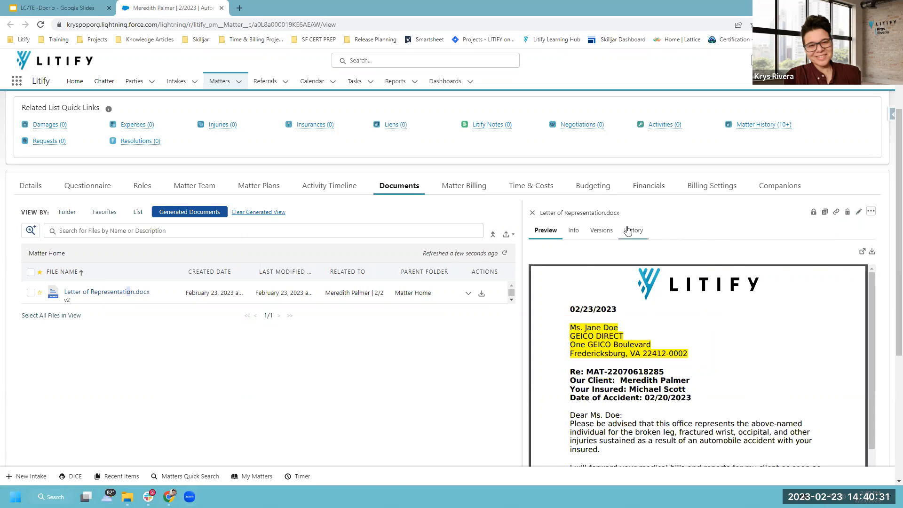
Review the letter's two versions and its check-in/check-out history, then return to Preview.
click(598, 233)
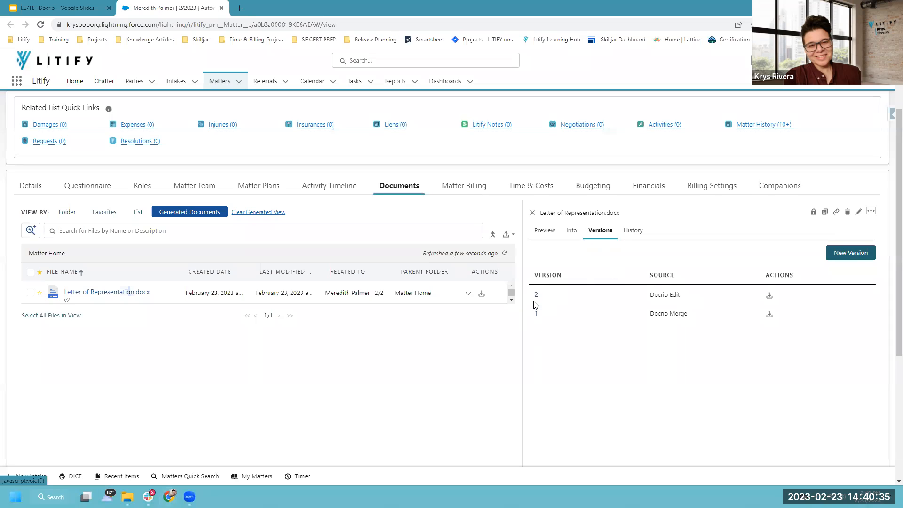
click(632, 231)
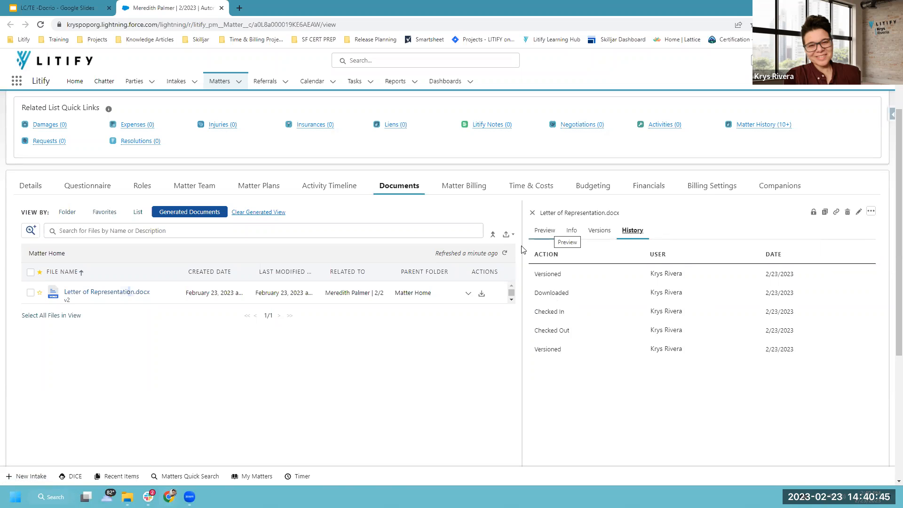
drag(498, 252, 465, 253)
click(489, 230)
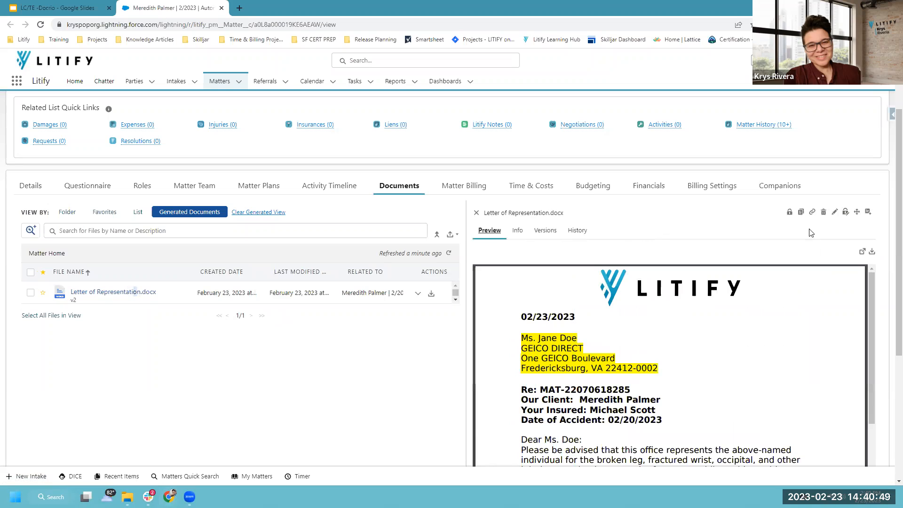
Open the Move File dialog for Letter of Representation.docx from the preview toolbar.
click(846, 212)
drag(835, 198, 855, 226)
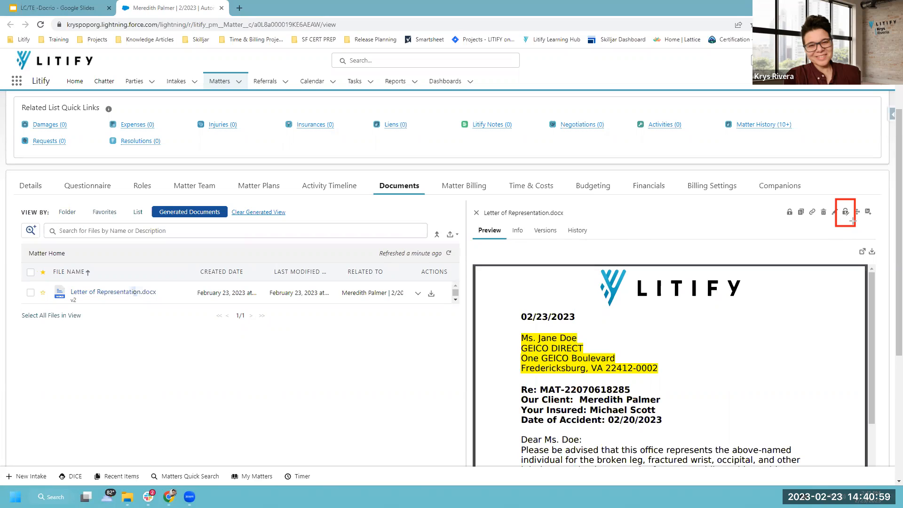
drag(794, 219, 785, 201)
drag(851, 199, 860, 221)
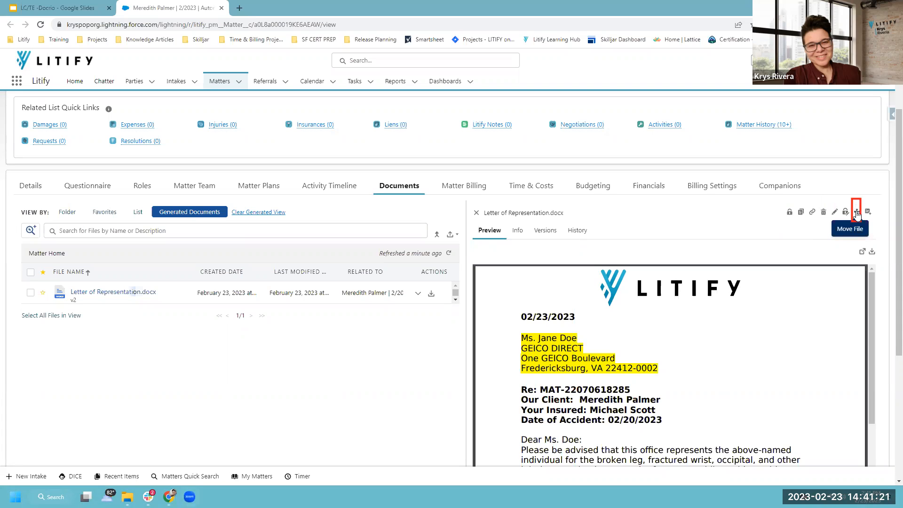
click(857, 212)
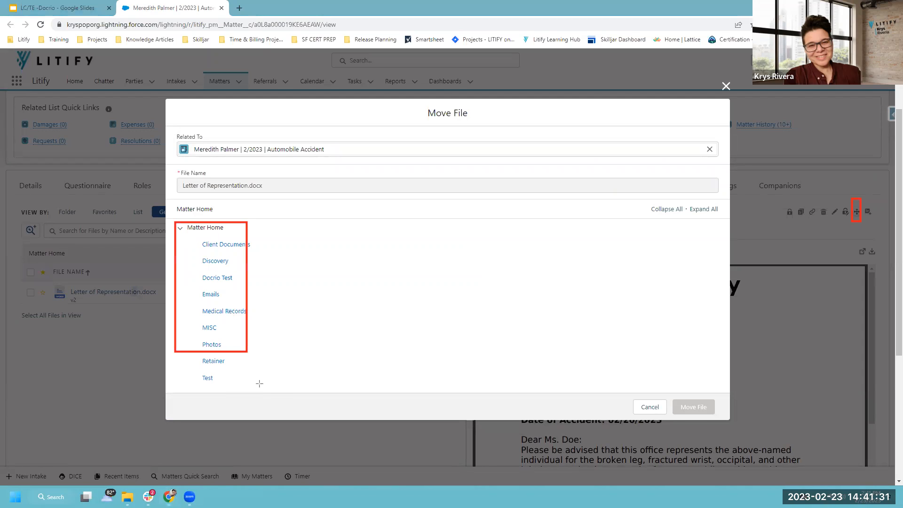
Pick Photos as the destination folder, then cancel so the letter stays in Matter Home.
drag(267, 311, 253, 313)
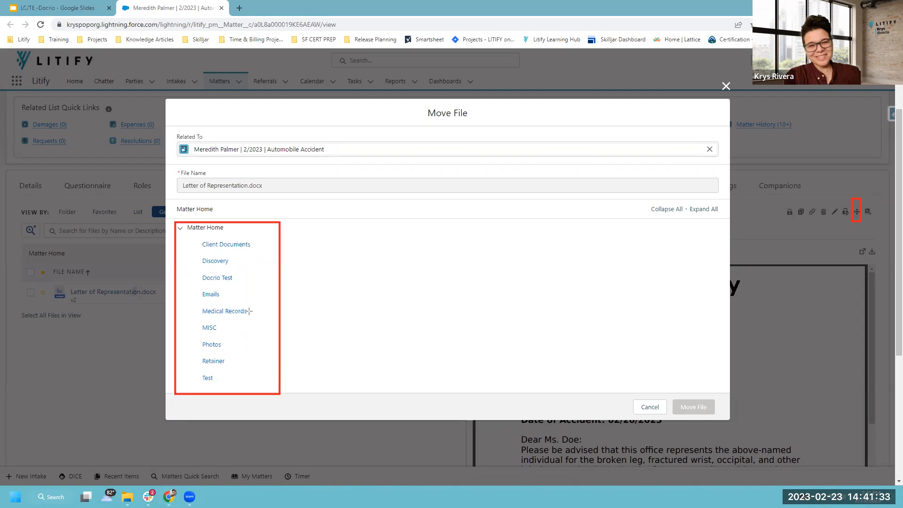
drag(191, 335, 243, 350)
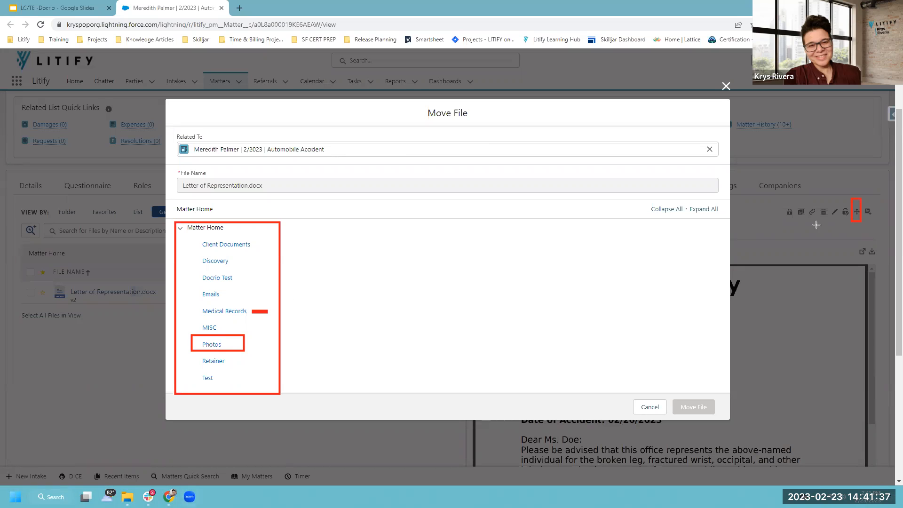
click(211, 348)
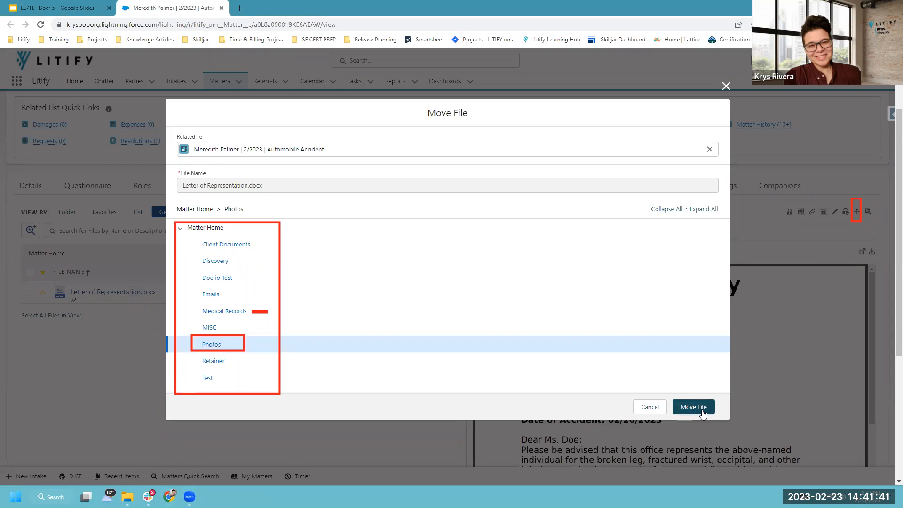
click(649, 407)
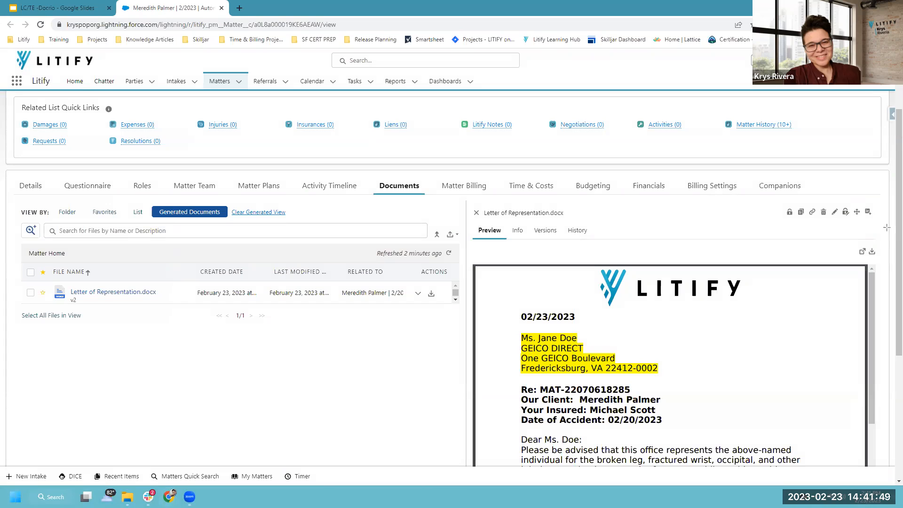
Close the letter preview so the full Generated Documents list shows.
drag(861, 198, 879, 221)
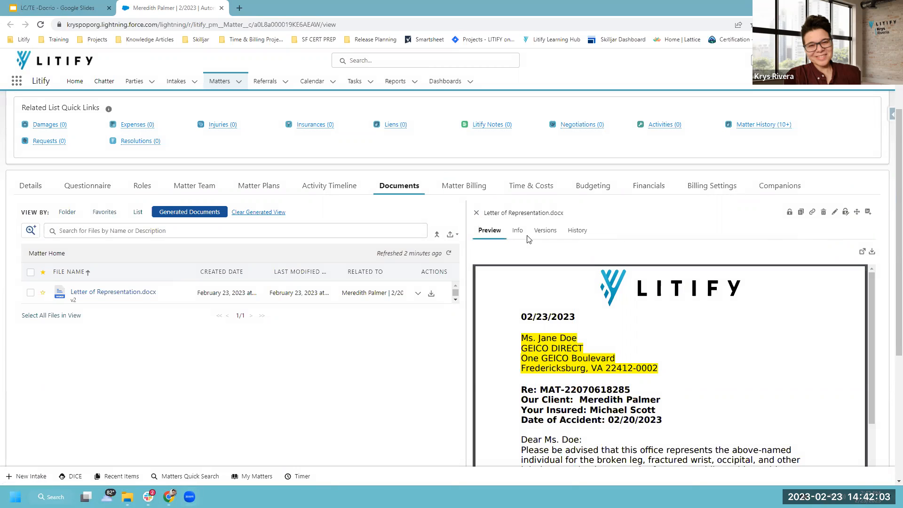
click(475, 214)
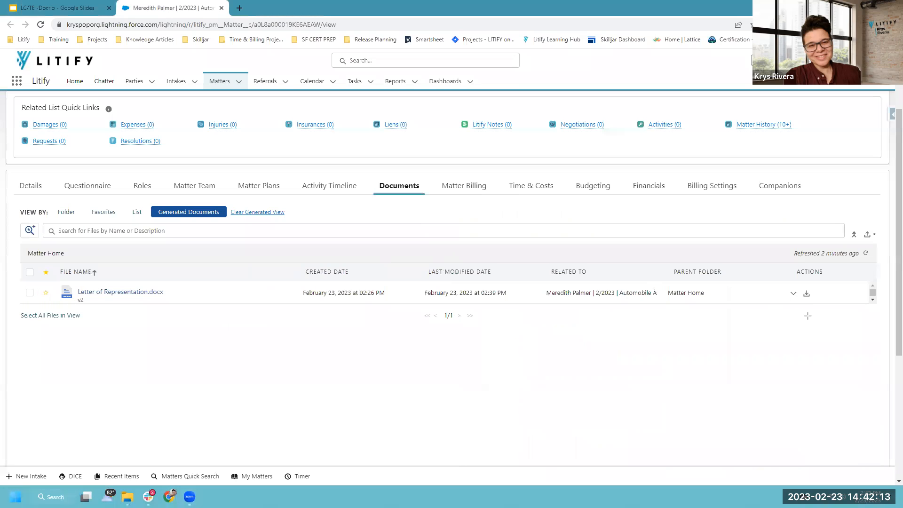
drag(778, 260, 837, 315)
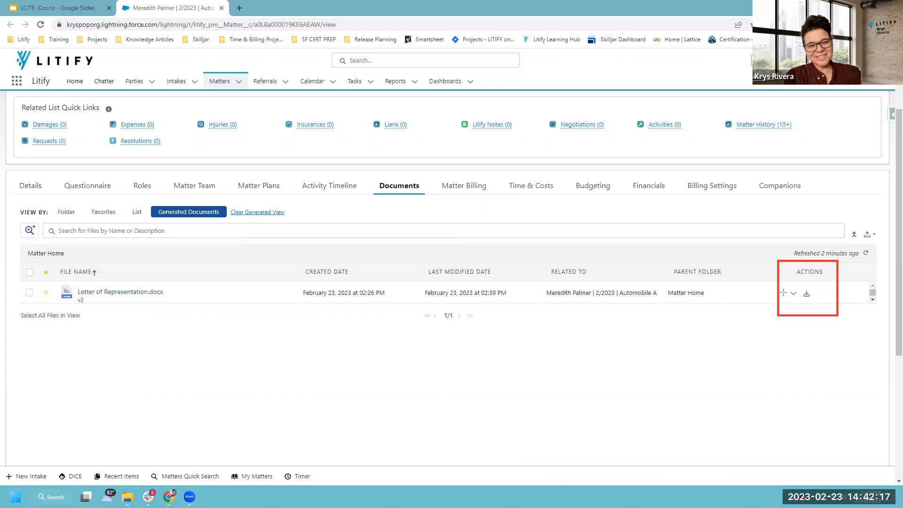
drag(761, 292, 811, 293)
click(793, 294)
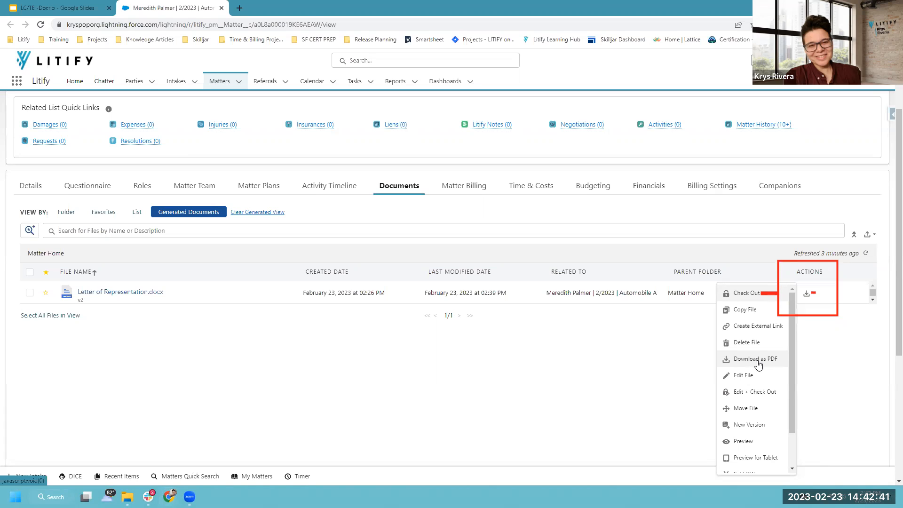
scroll(757, 402, down, 2)
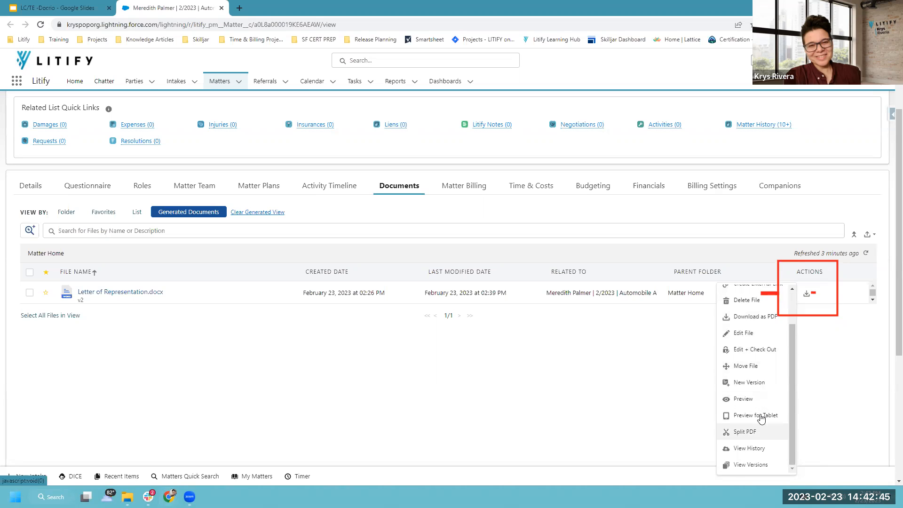
scroll(752, 409, down, 1)
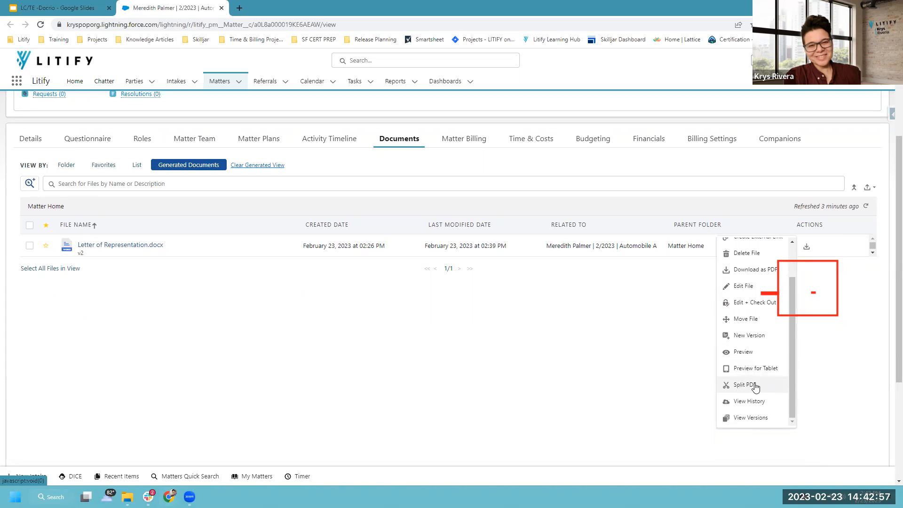
click(616, 358)
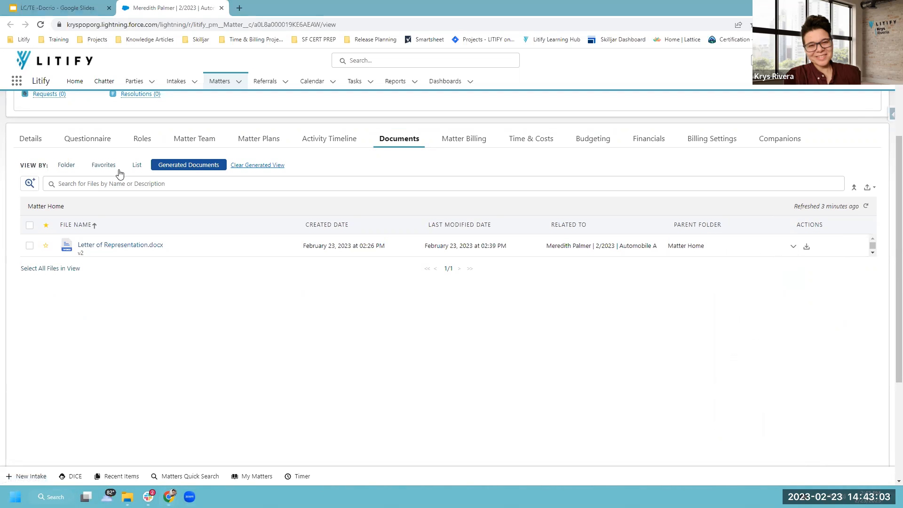
Switch to Folder view, briefly tick the letter and llama GIF, then switch to List view.
click(66, 167)
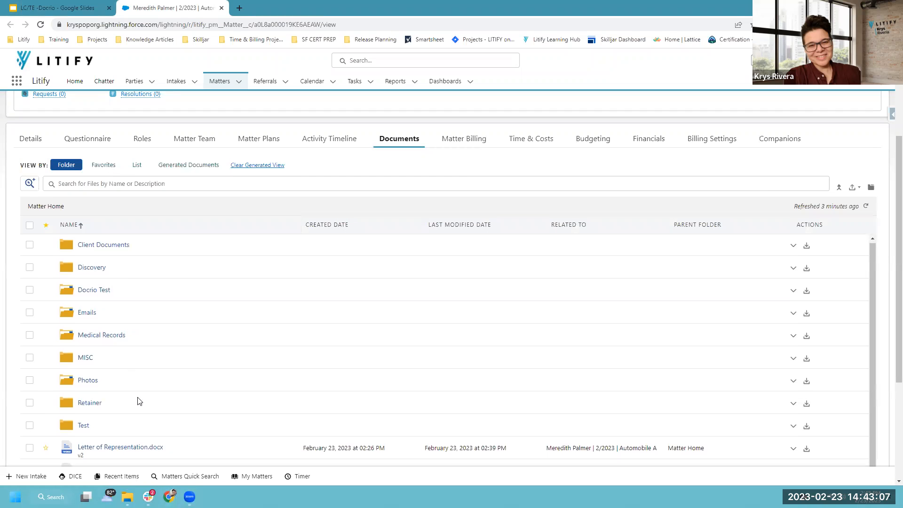
scroll(147, 385, down, 2)
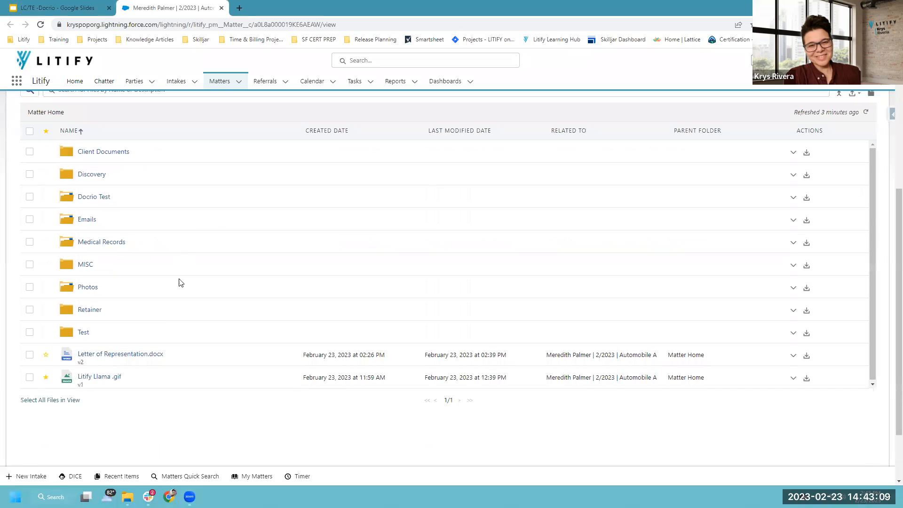
click(30, 354)
click(30, 379)
click(30, 354)
scroll(163, 314, up, 4)
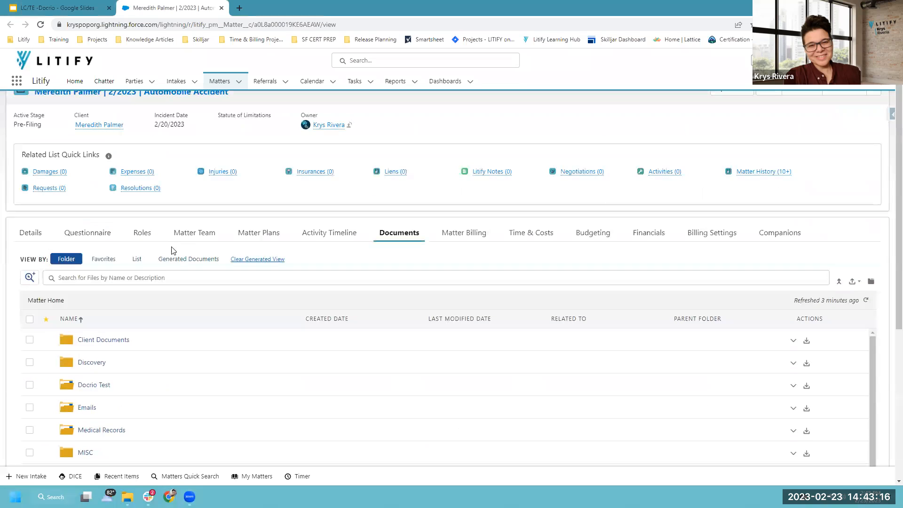
click(140, 259)
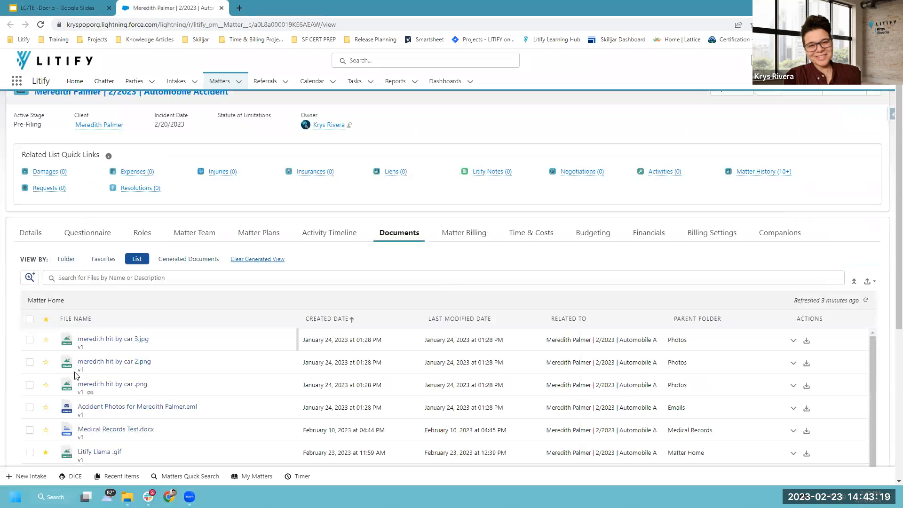
Select all files, start then cancel Create External Link, deselect, and return to Folder view.
click(30, 321)
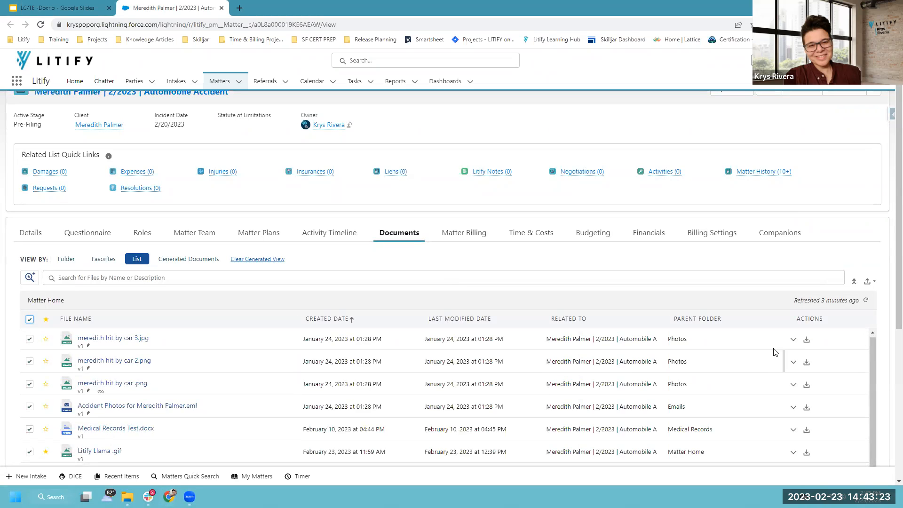
click(793, 339)
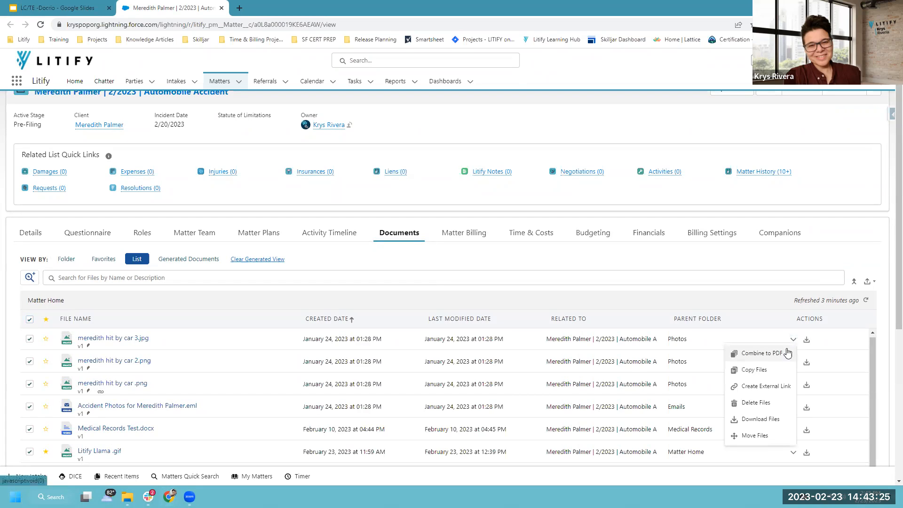
click(754, 386)
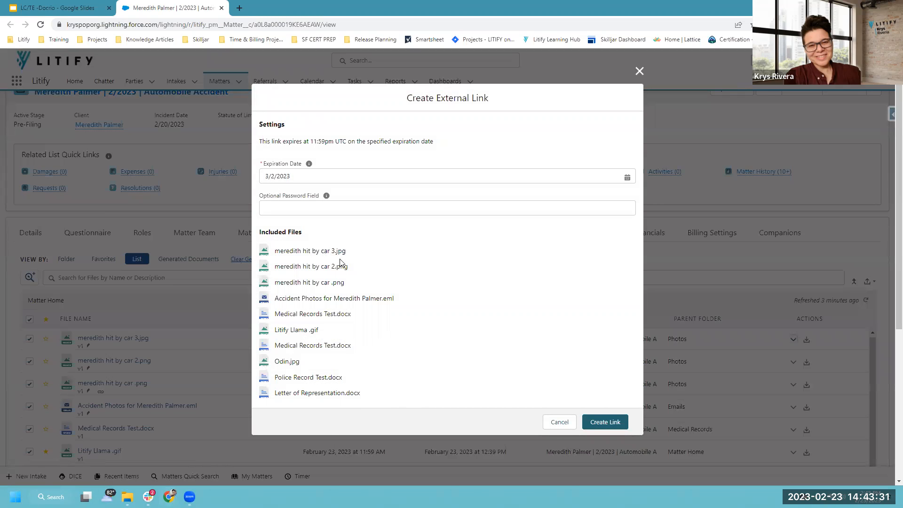
click(555, 422)
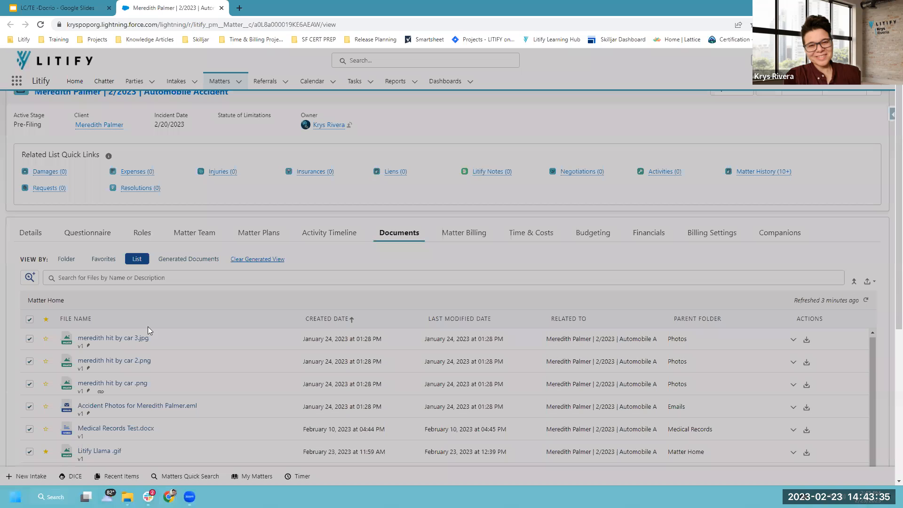
click(29, 319)
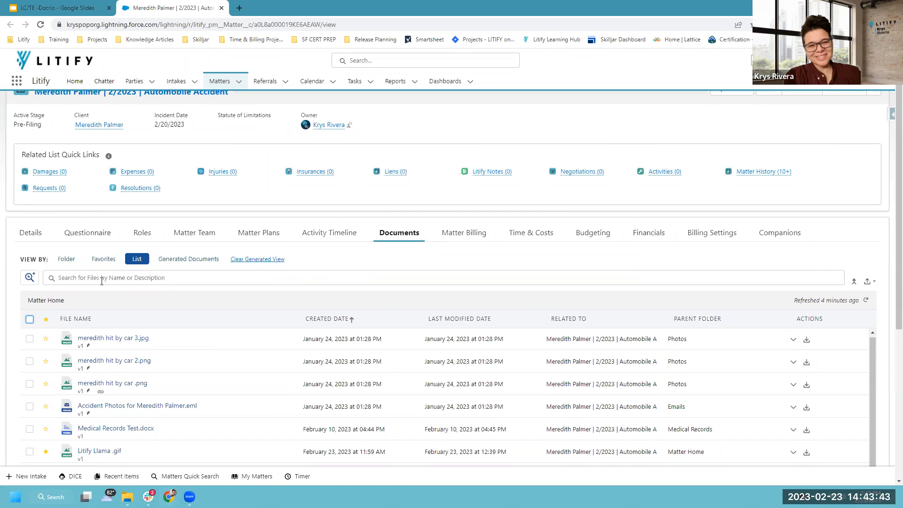
click(66, 259)
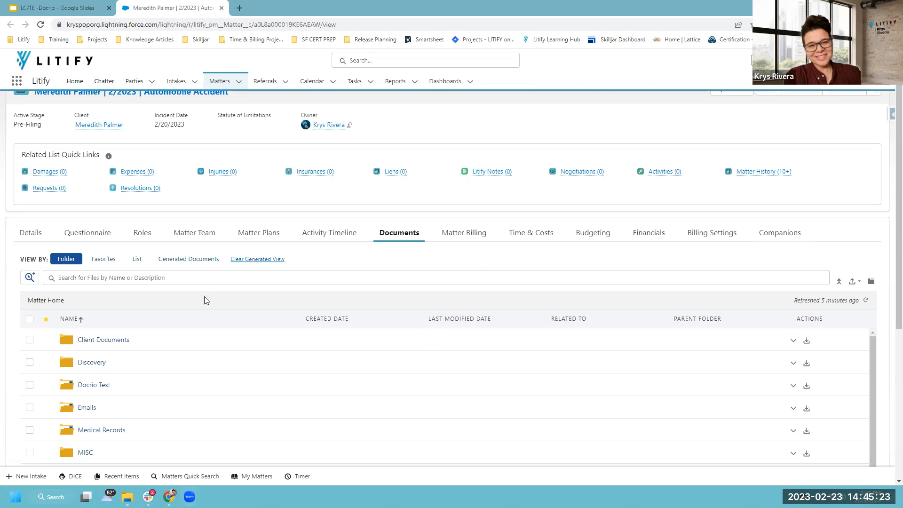
Preview Letter of Representation.docx and drag the divider left to widen the panel.
scroll(124, 280, down, 3)
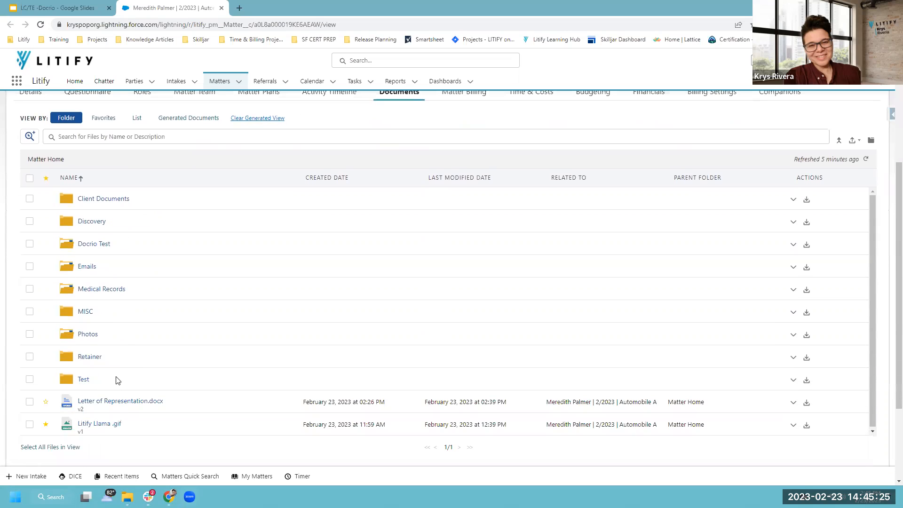
click(99, 403)
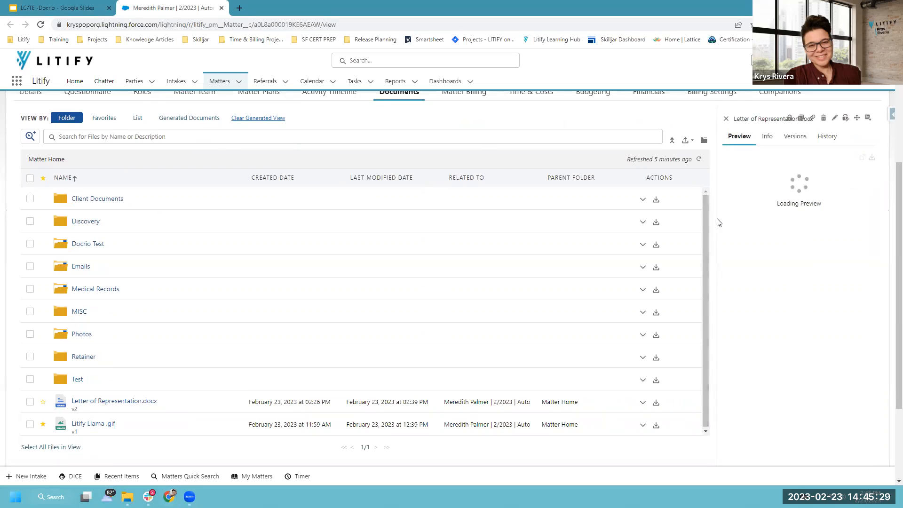
drag(715, 218, 522, 216)
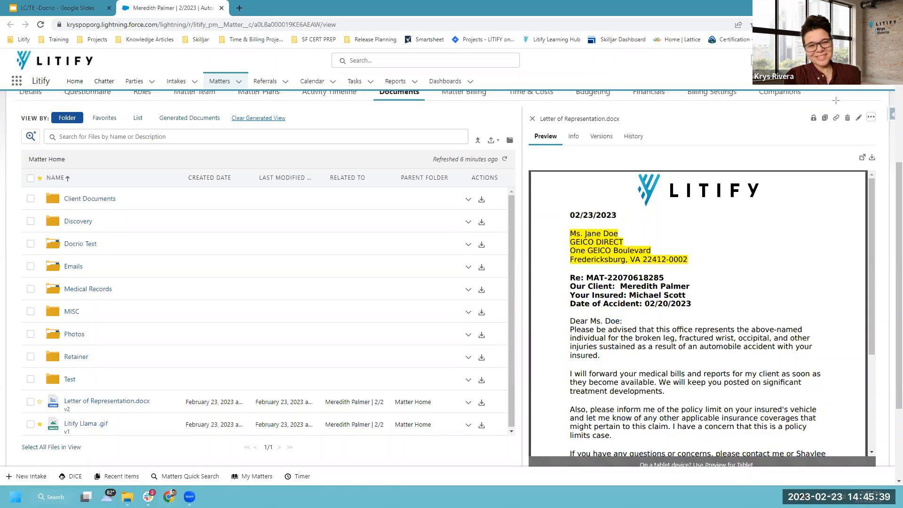
drag(802, 108, 821, 130)
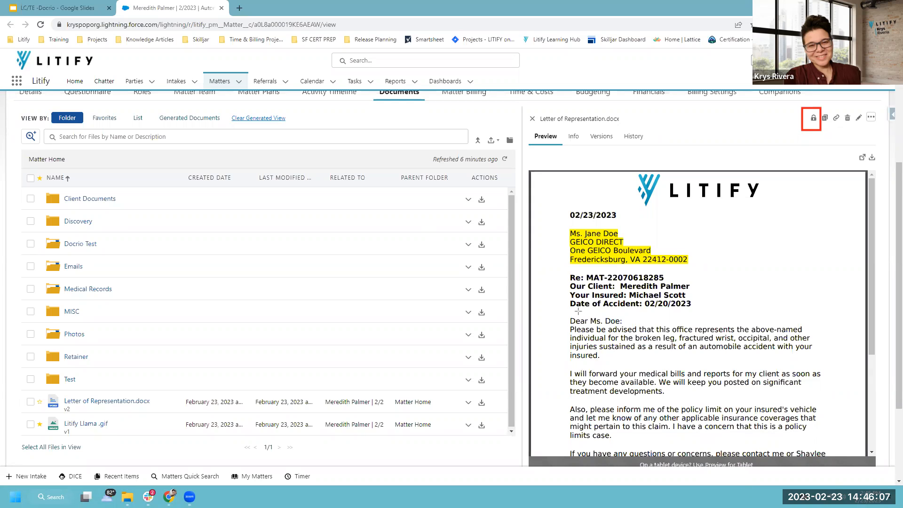
Check out Letter of Representation.docx v2, confirming in the Check Out File dialog.
mouse_move(604, 326)
mouse_down()
mouse_move(739, 338)
mouse_move(738, 346)
mouse_up()
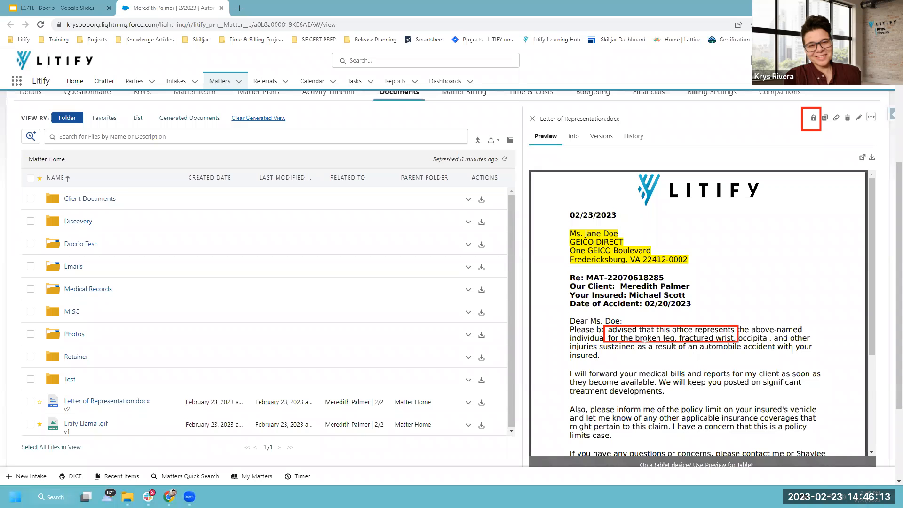
mouse_move(566, 289)
mouse_down()
mouse_move(700, 308)
mouse_move(697, 301)
mouse_up()
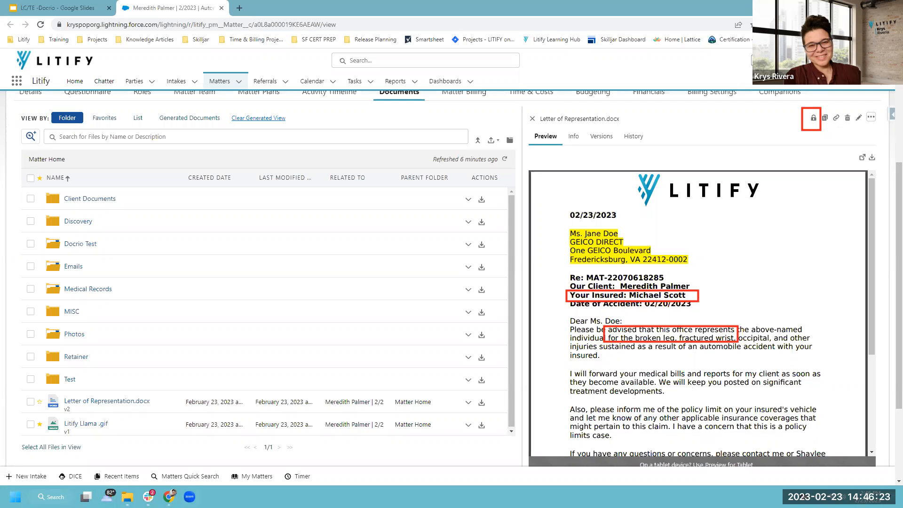
click(813, 117)
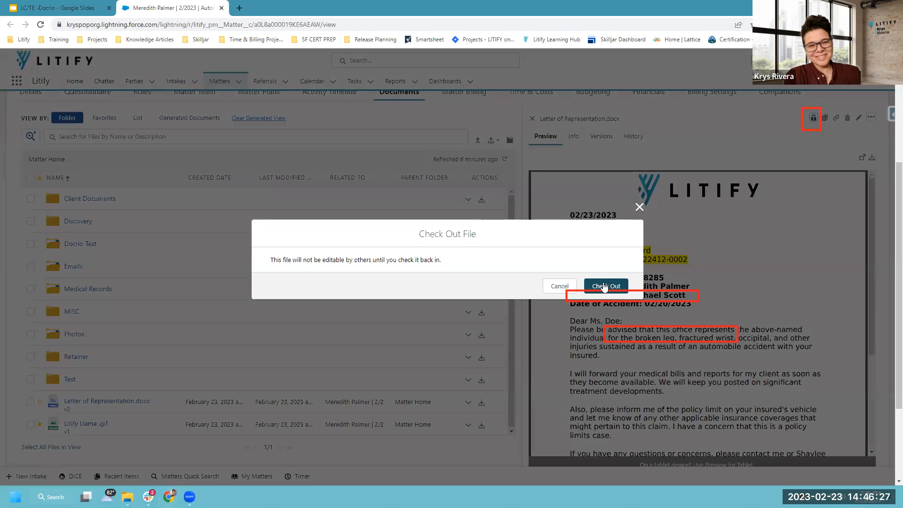
click(604, 286)
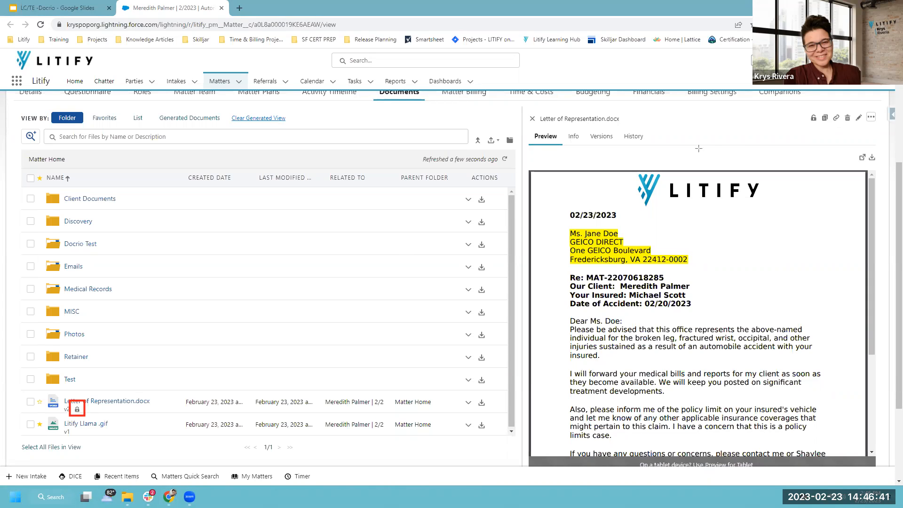
Check the letter back in, then switch to the LC/TE - Docrio Google Slides tab.
drag(854, 108, 864, 127)
mouse_move(77, 410)
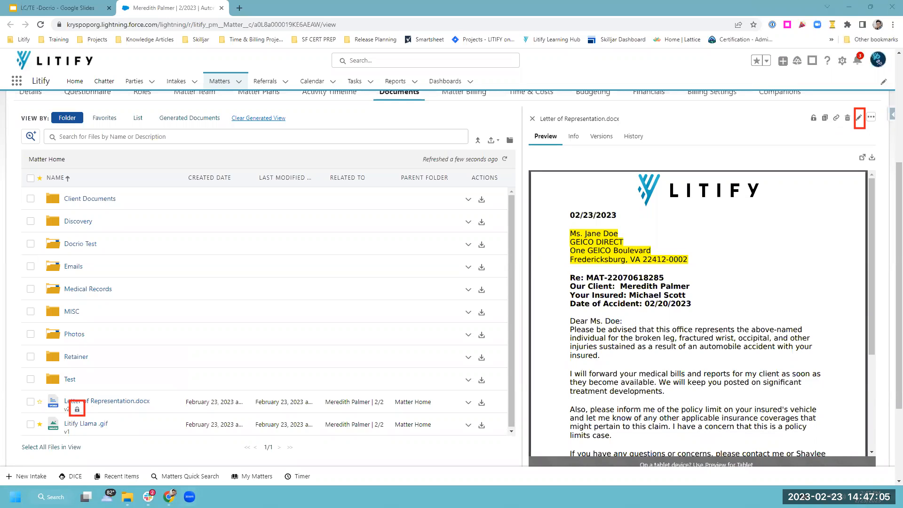
click(812, 120)
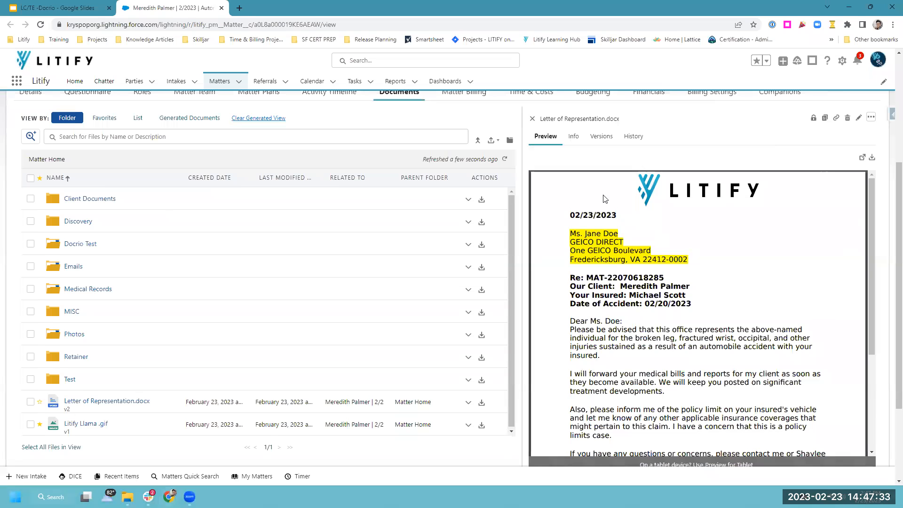
click(75, 8)
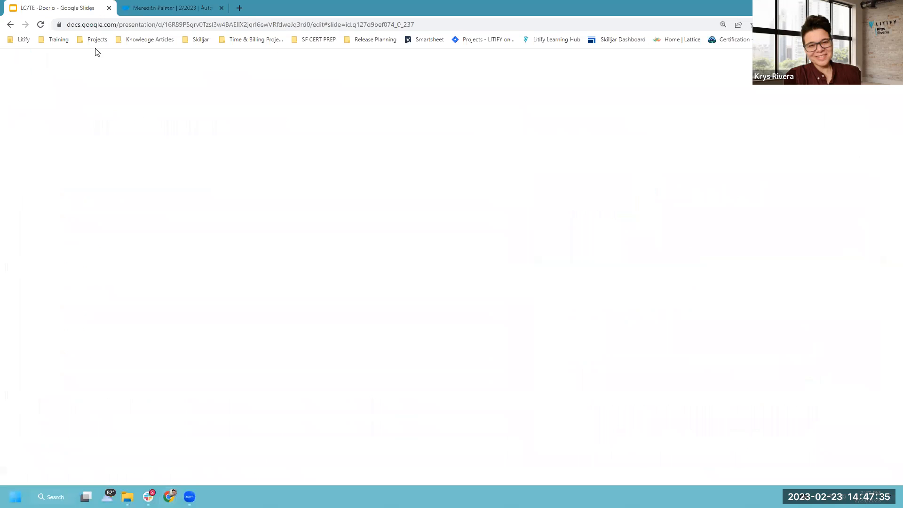